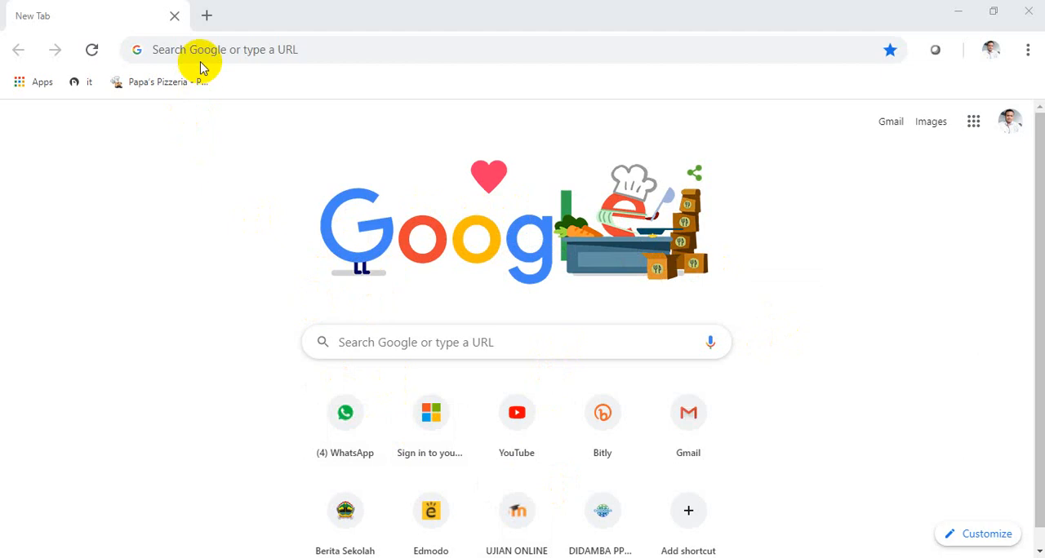
Go to portal.office.com and choose the first listed account for signing in.
left_click(205, 52)
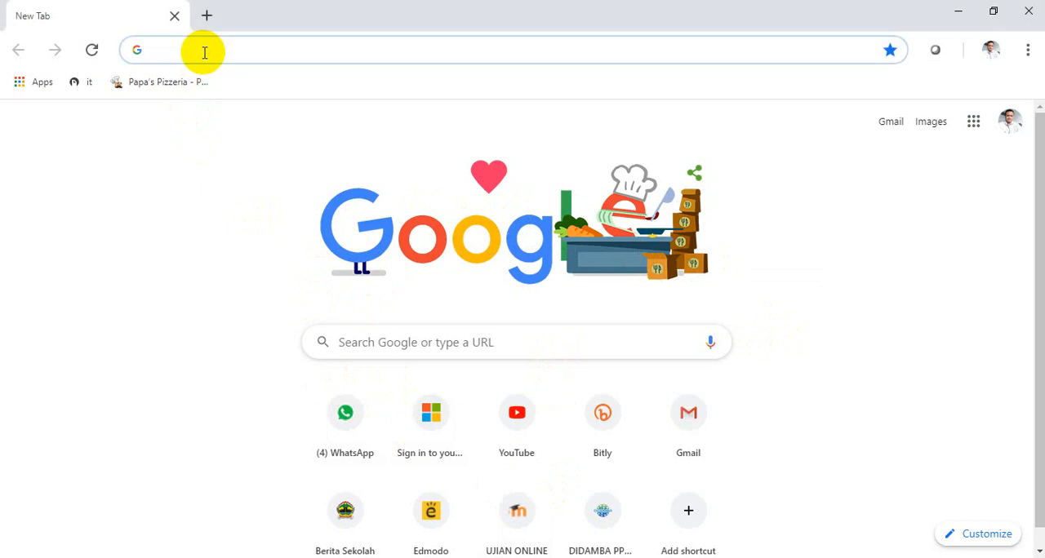
type("portal.office.com")
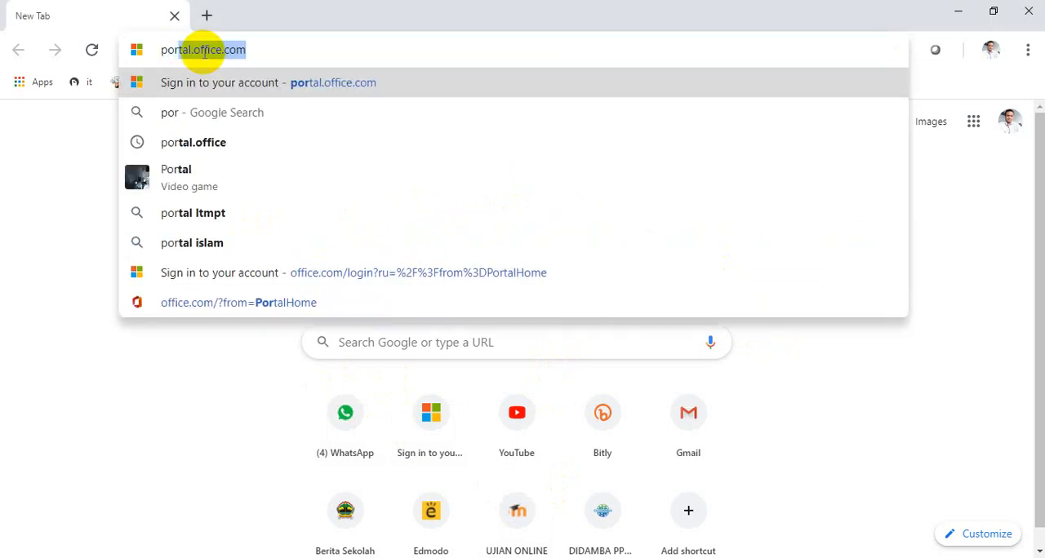
key("Return")
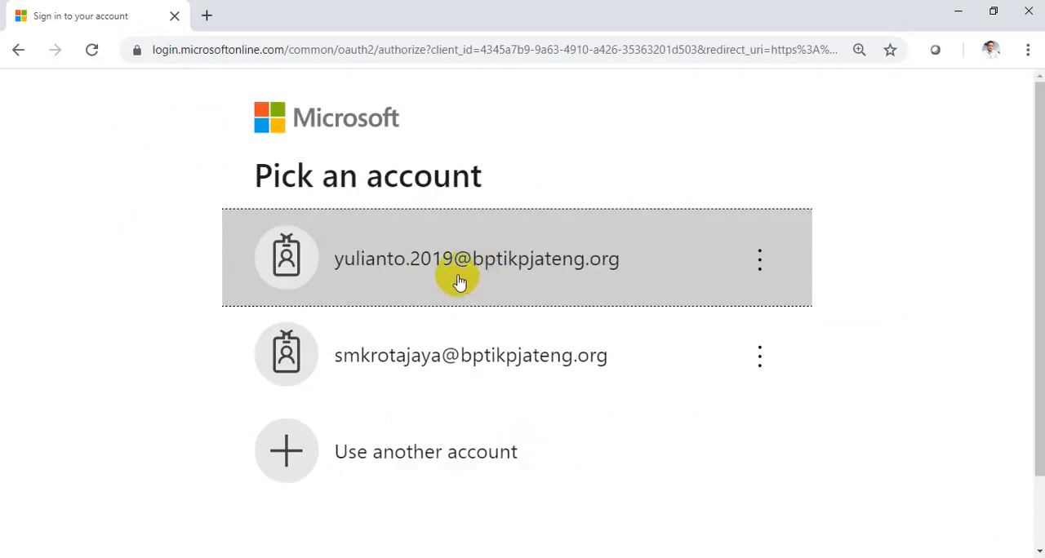
left_click(460, 282)
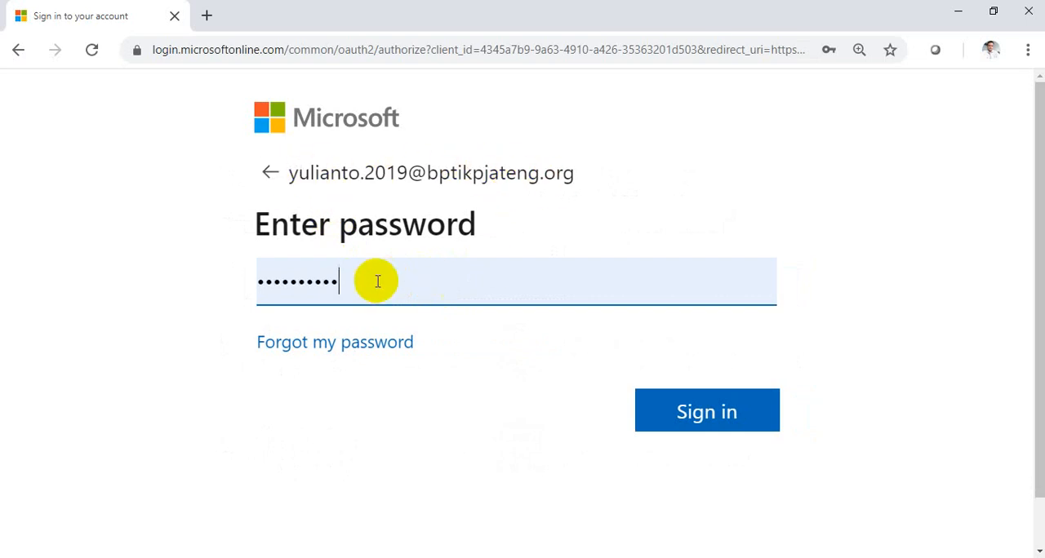
Try to sign in by replacing the prefilled entry with the account password.
key("BackSpace")
key("BackSpace")
key("BackSpace")
key("BackSpace")
key("BackSpace")
key("BackSpace")
key("BackSpace")
key("BackSpace")
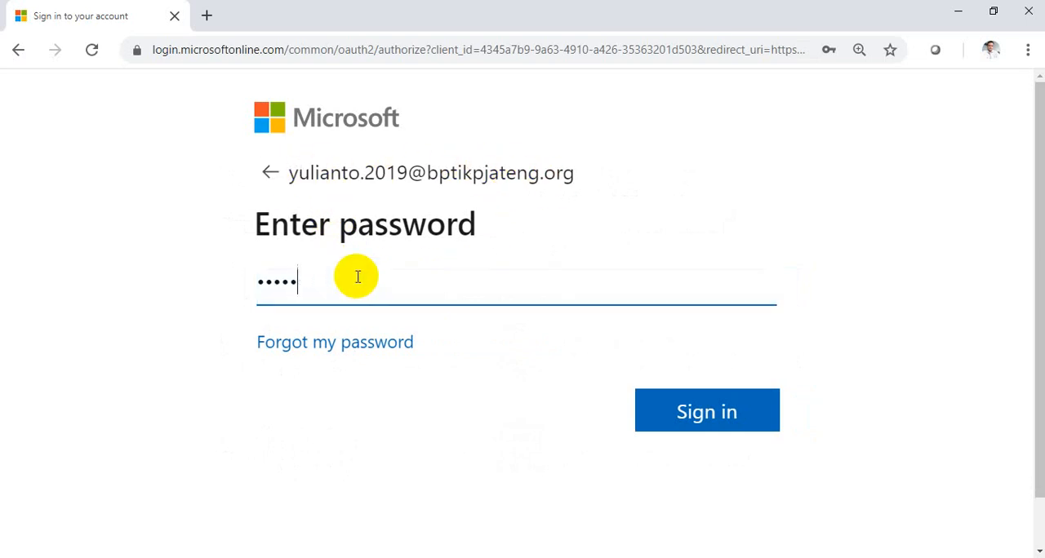
key("BackSpace")
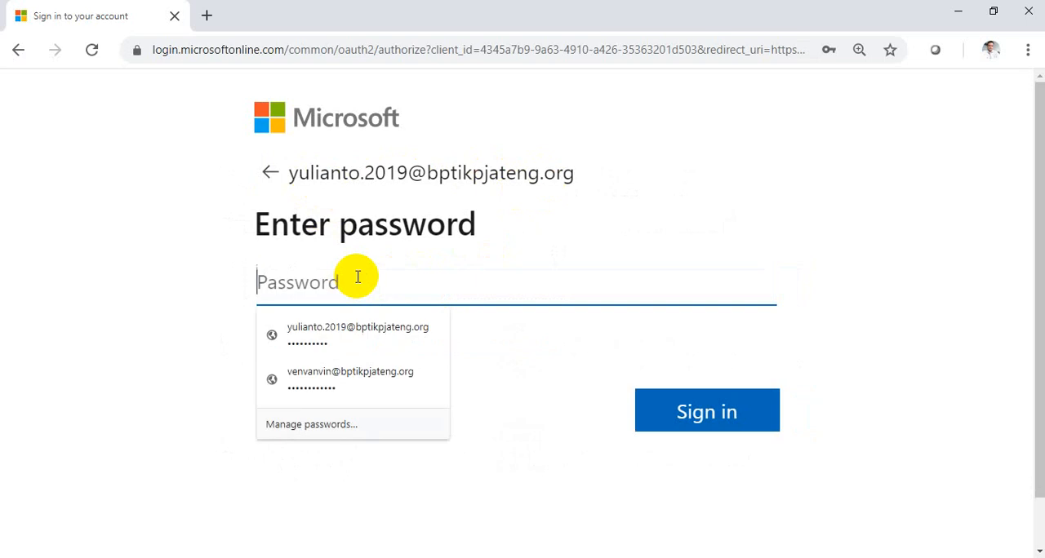
type("••••••")
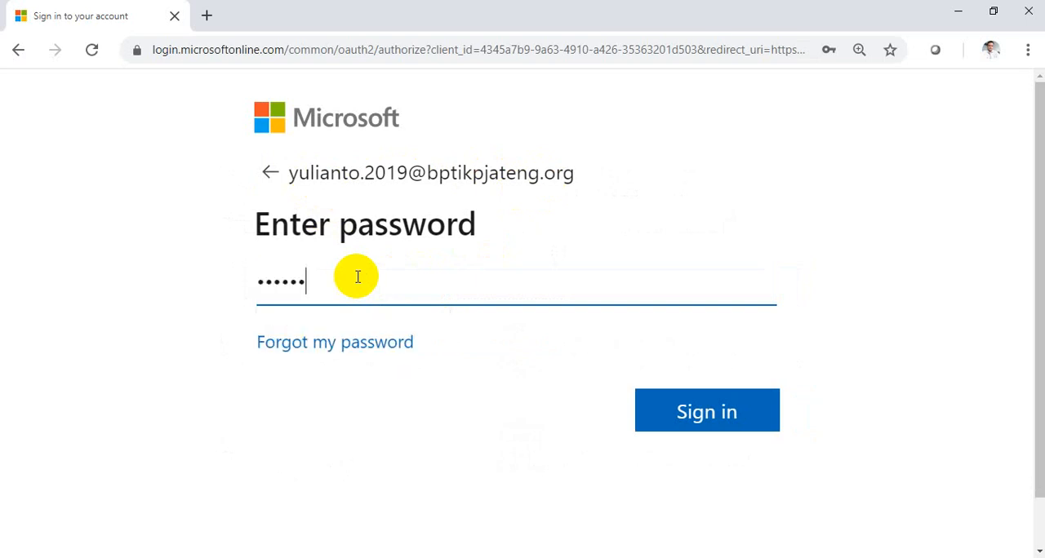
type("••••")
key("Return")
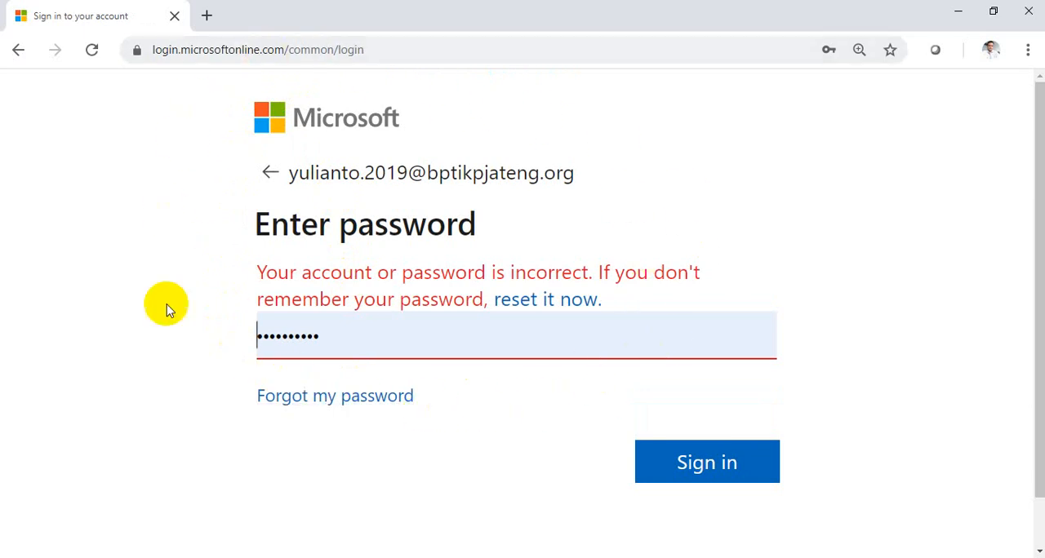
Clear the password field, re-enter the account password to sign in, and choose to stay signed in.
left_click(354, 343)
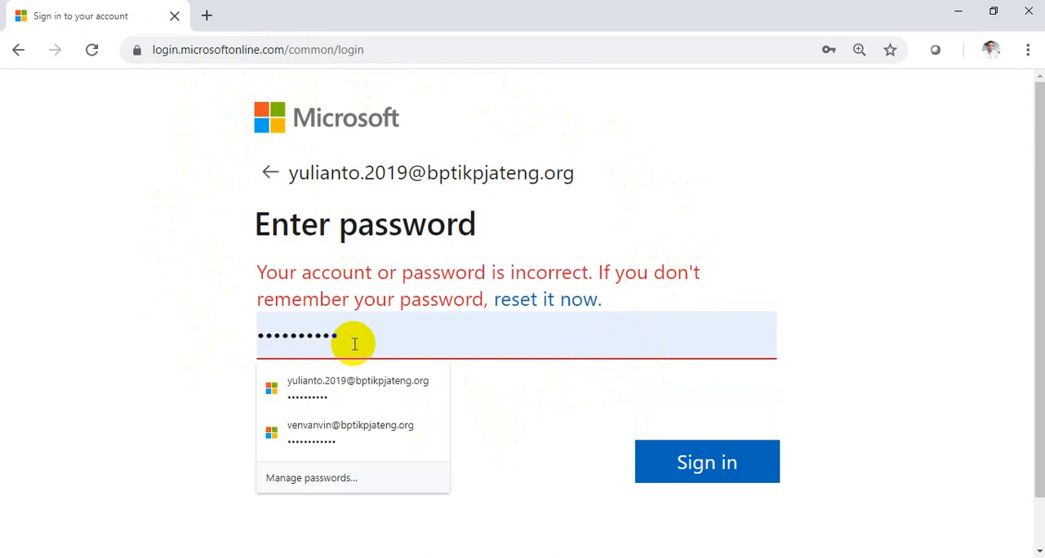
key("BackSpace")
key("BackSpace")
key("BackSpace")
key("BackSpace")
key("BackSpace")
key("BackSpace")
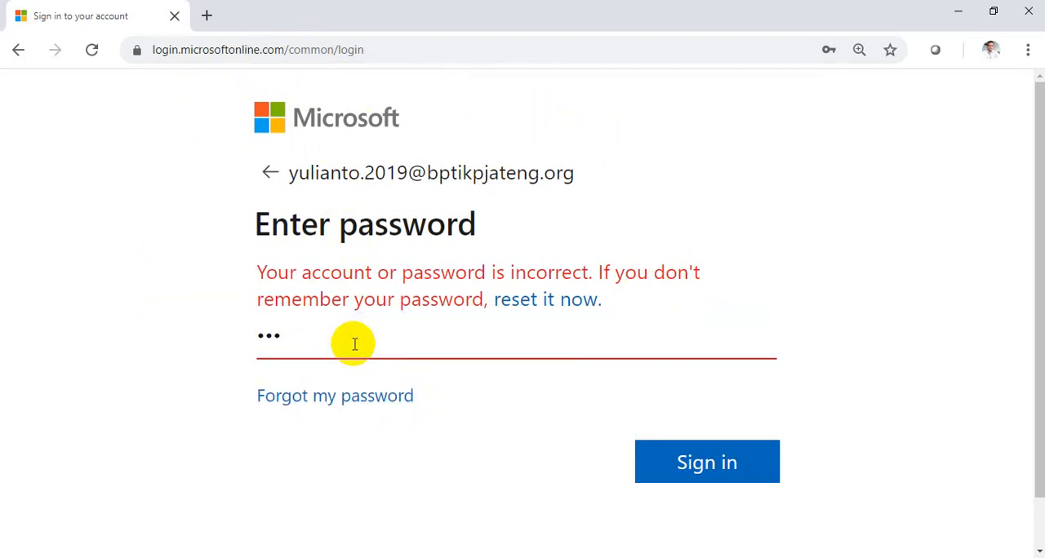
key("BackSpace")
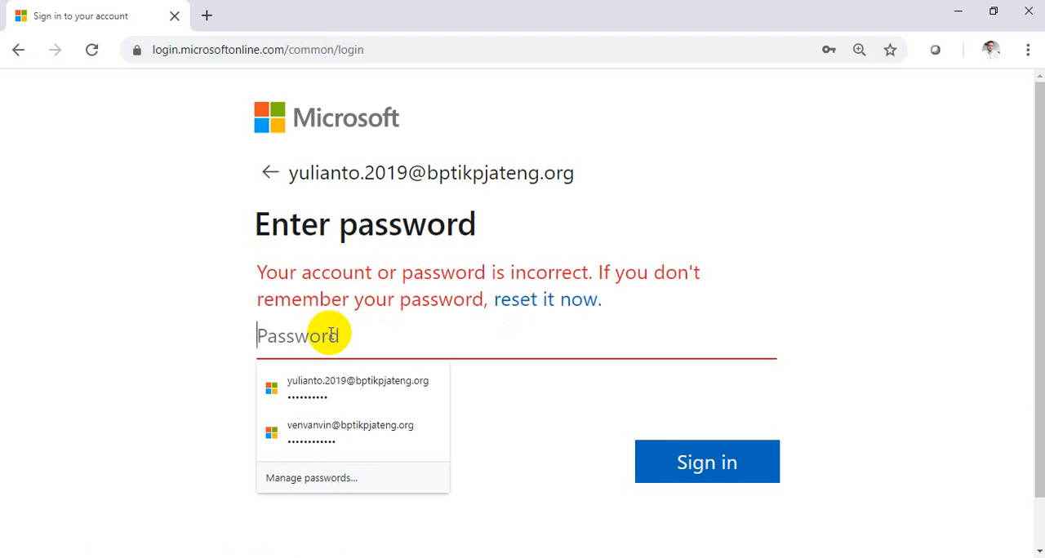
type("••")
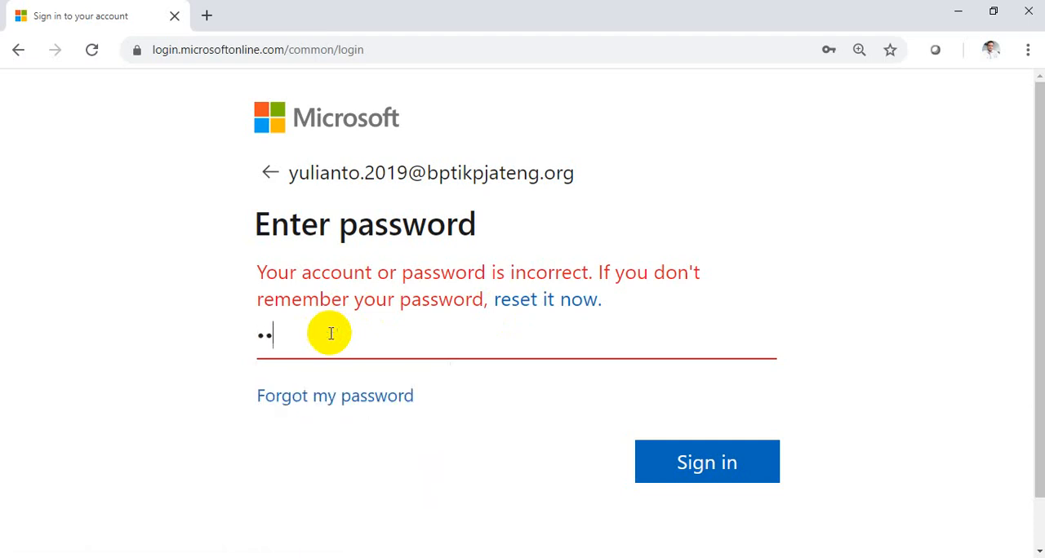
type("••••••••")
key("Return")
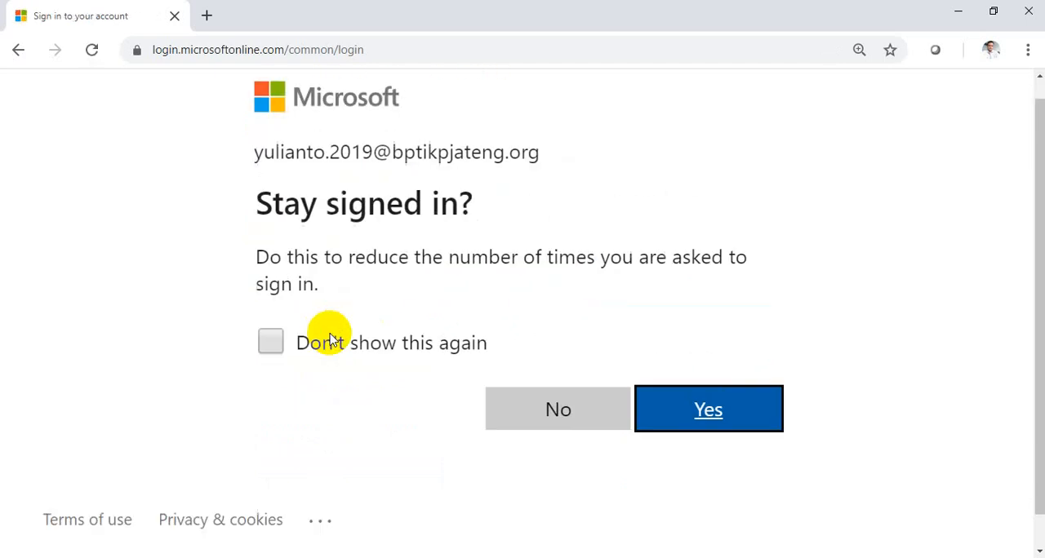
left_click(696, 426)
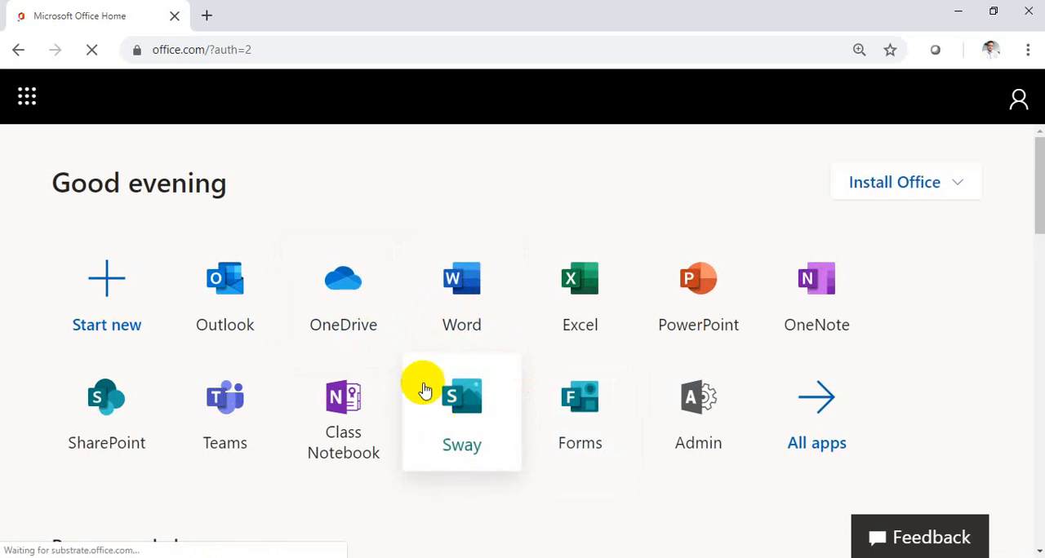
Create a new form in Forms and title it "DAFTAR HADIR FISIKA".
left_click(585, 430)
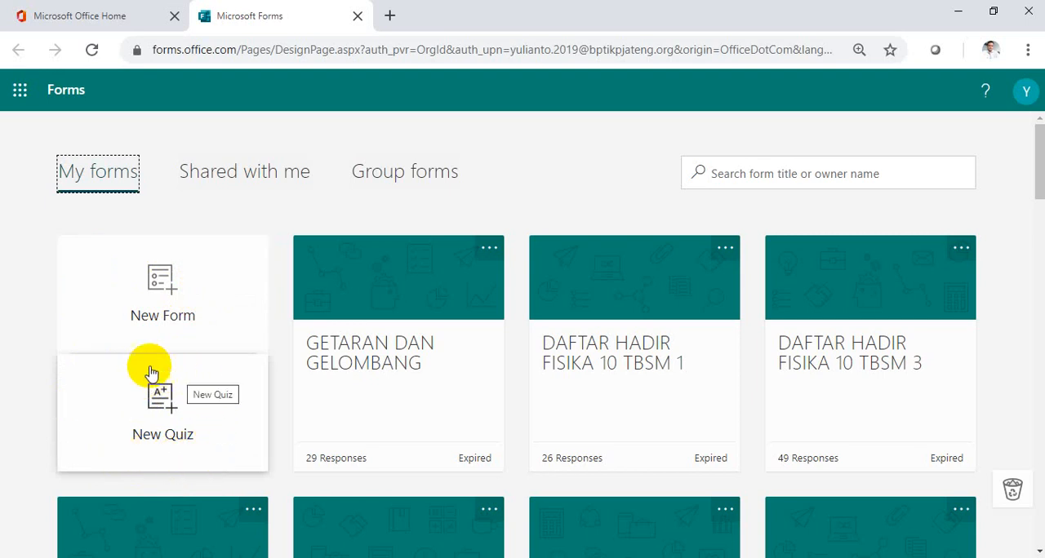
left_click(164, 302)
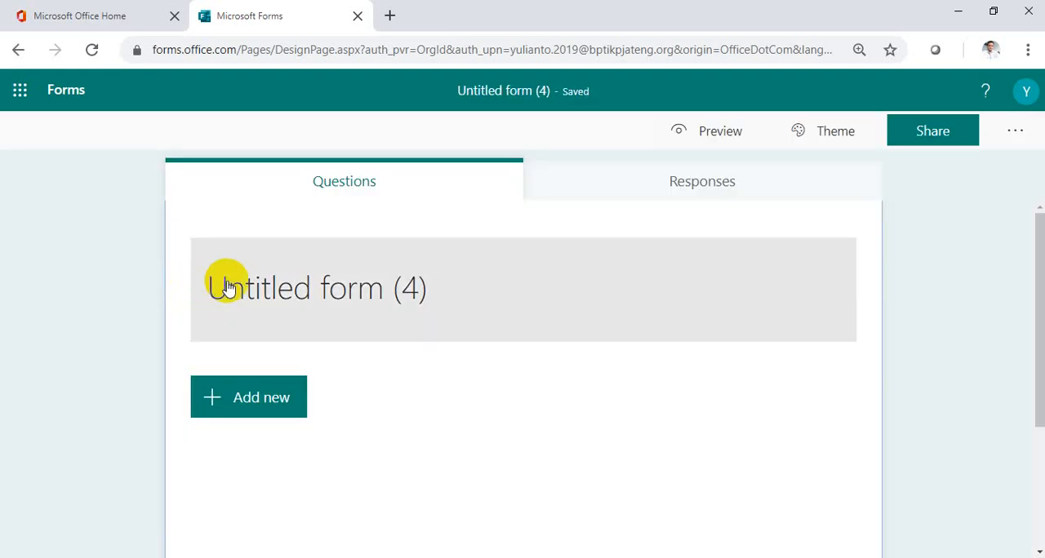
left_click(296, 292)
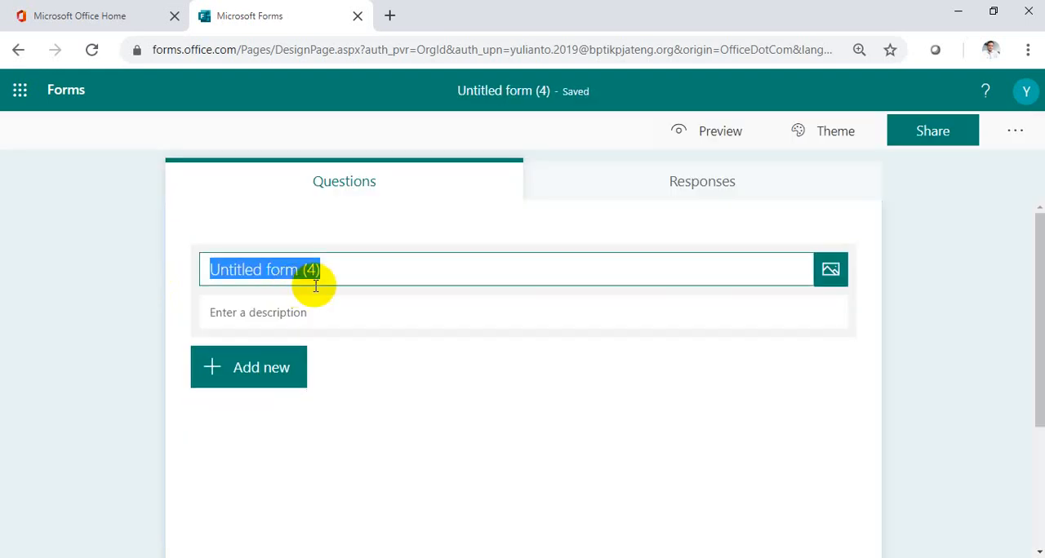
type("DA")
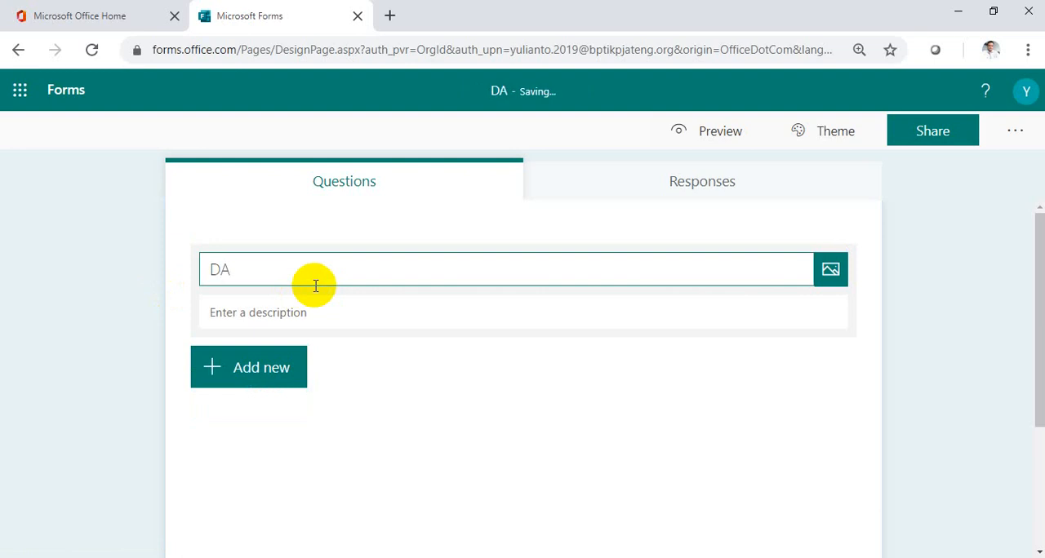
type("FTAR ")
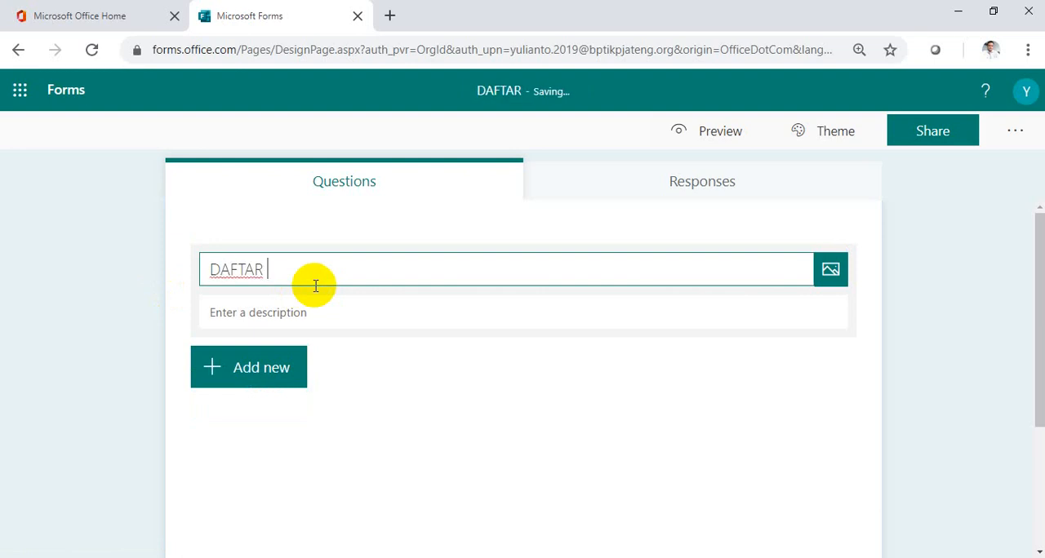
type("HADIR FISI")
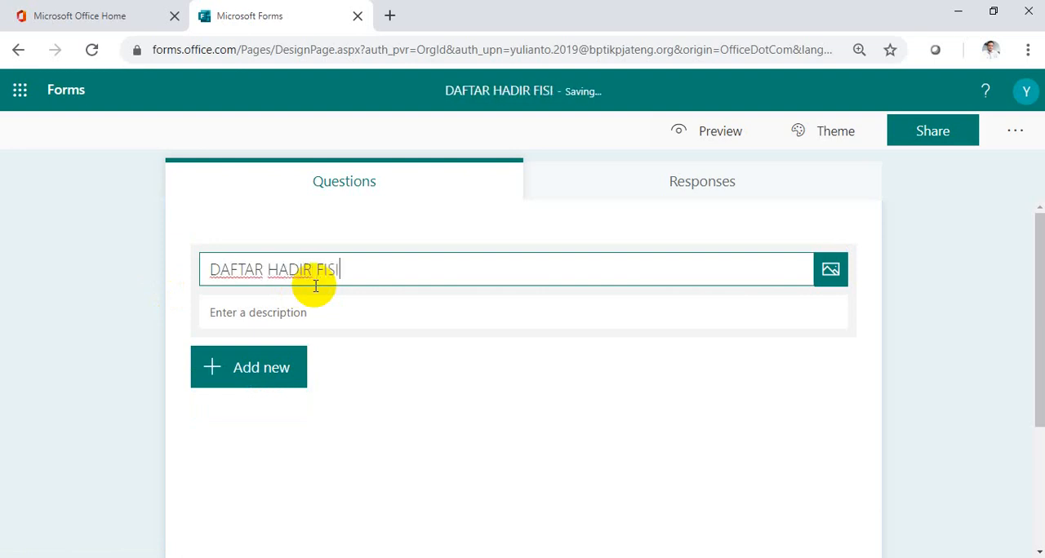
type("KA")
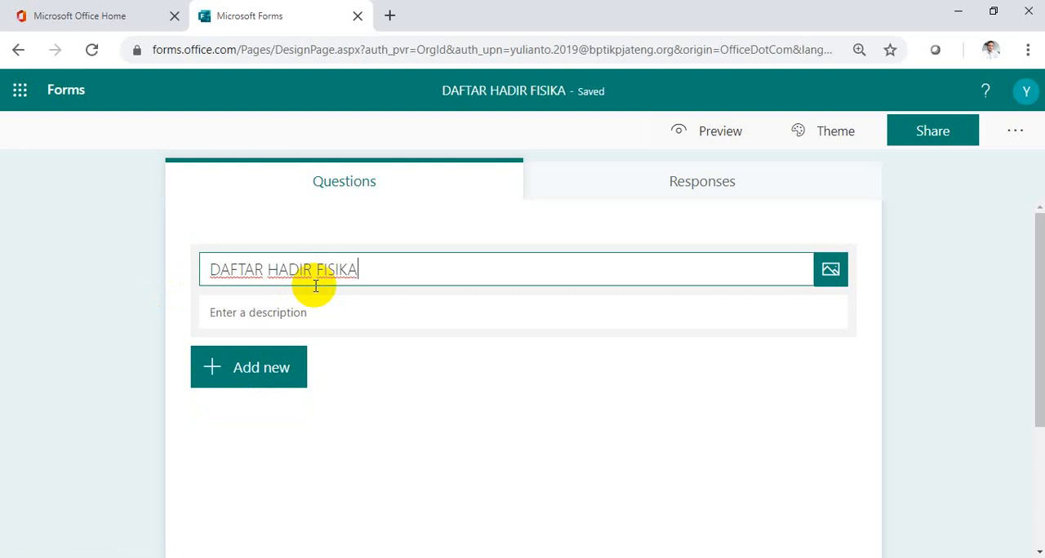
Enter "Isi daftar hadir berikut" as the form's description.
left_click(308, 313)
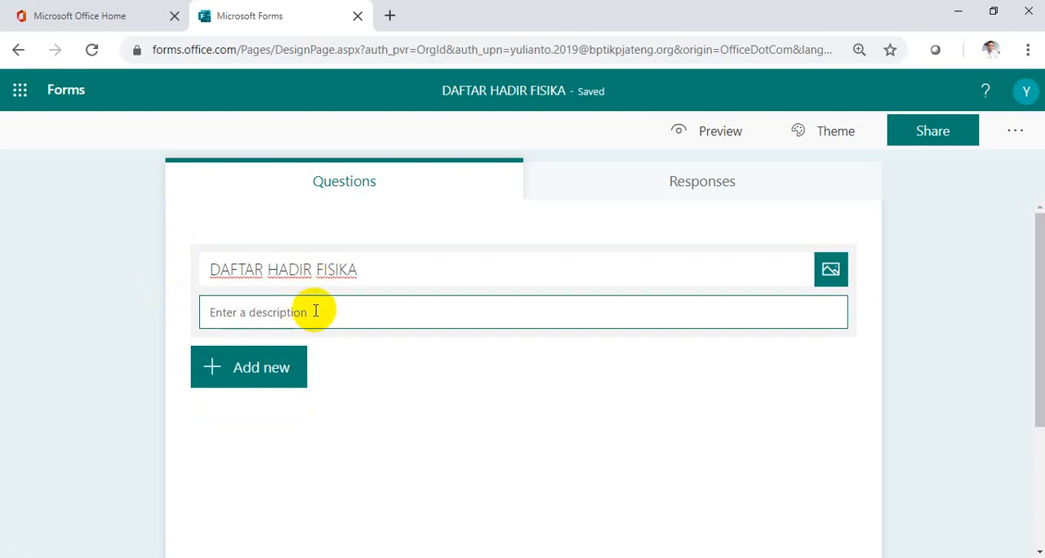
key("ctrl+plus")
key("ctrl+plus")
key("ctrl+plus")
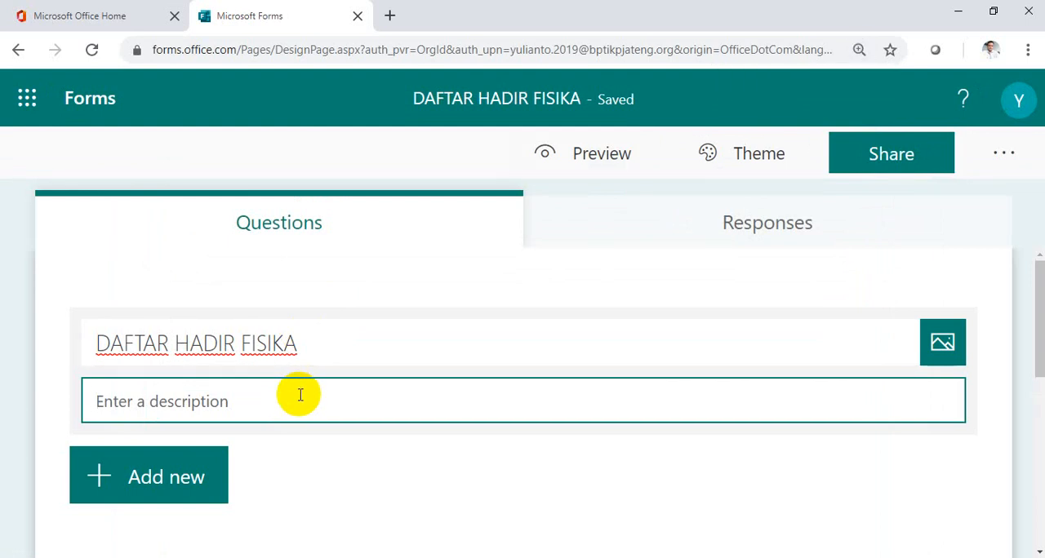
key("ctrl+minus")
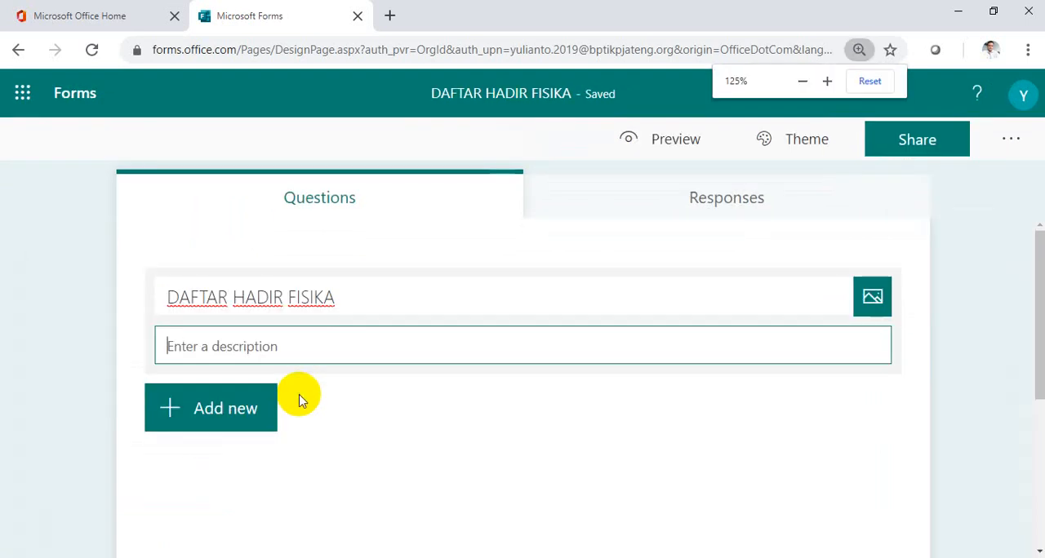
type("Isikan")
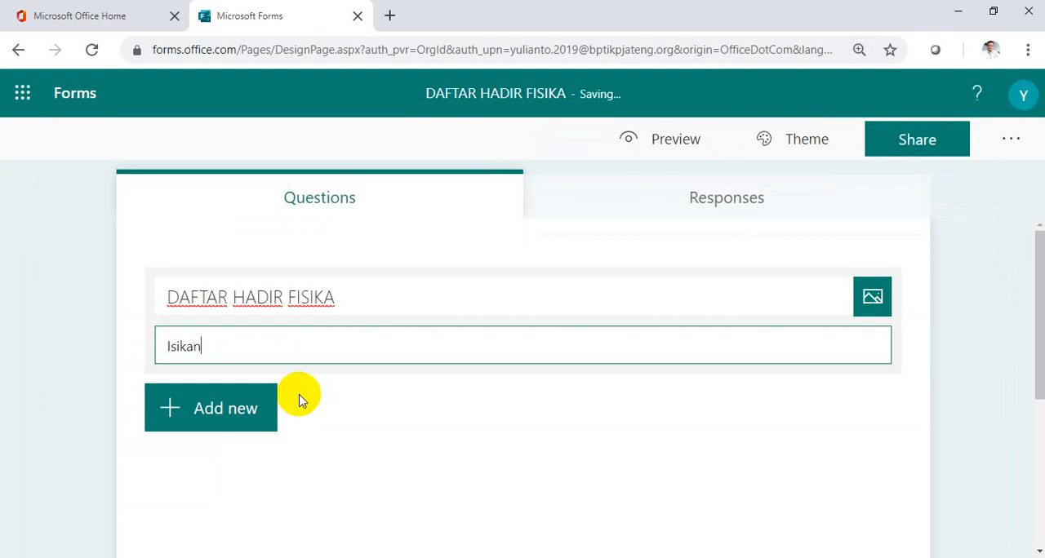
key("BackSpace")
key("BackSpace")
key("BackSpace")
type("daftar hadir ")
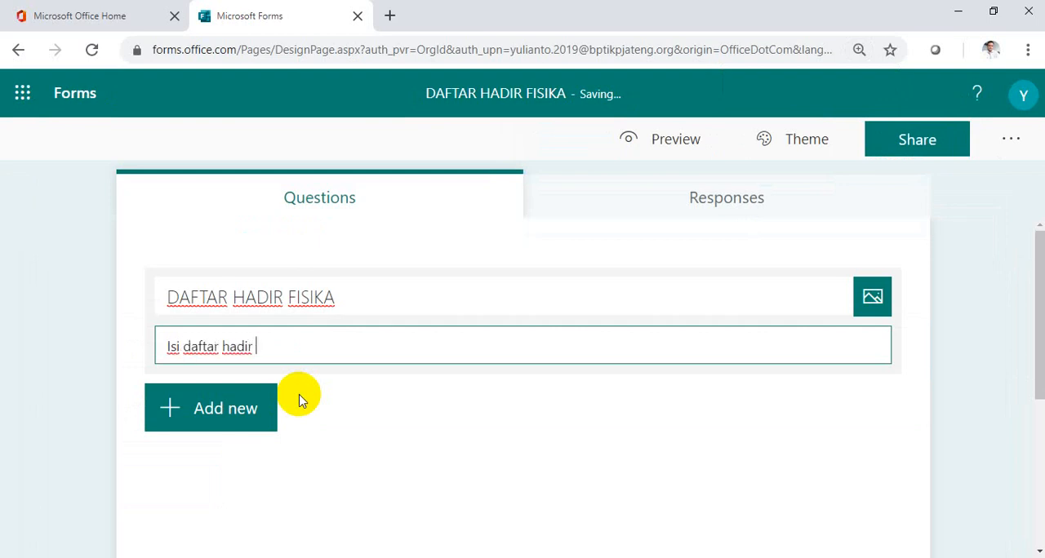
type("berikut")
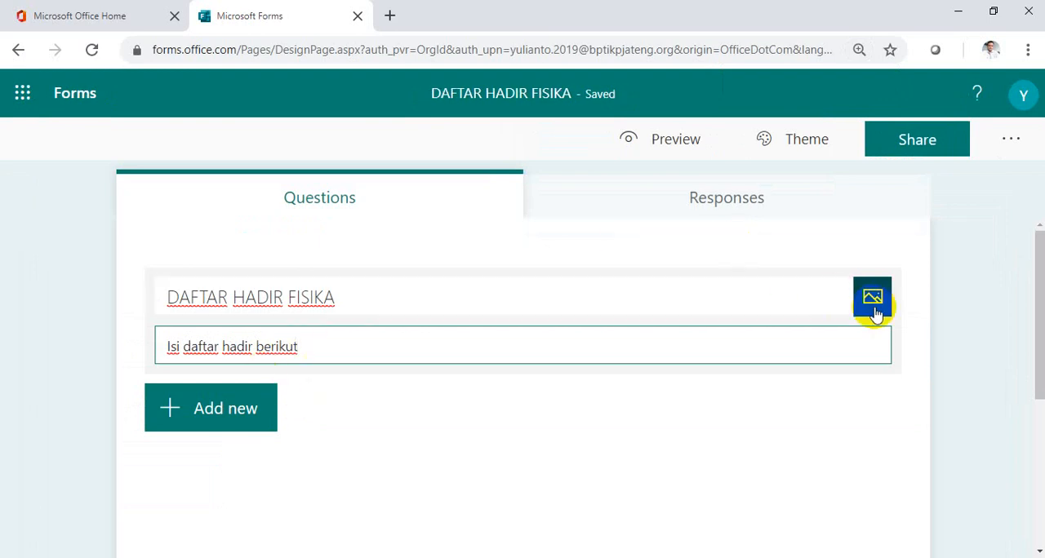
Add a text question that begins "Nama (tulis nama lenglap dengan huruf besar di depan kata".
left_click(237, 420)
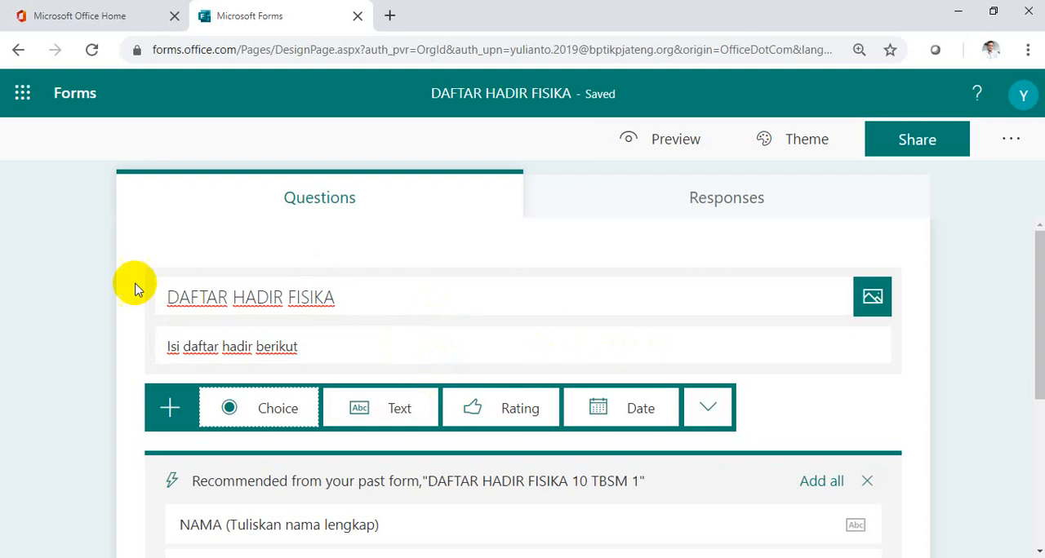
left_click(387, 412)
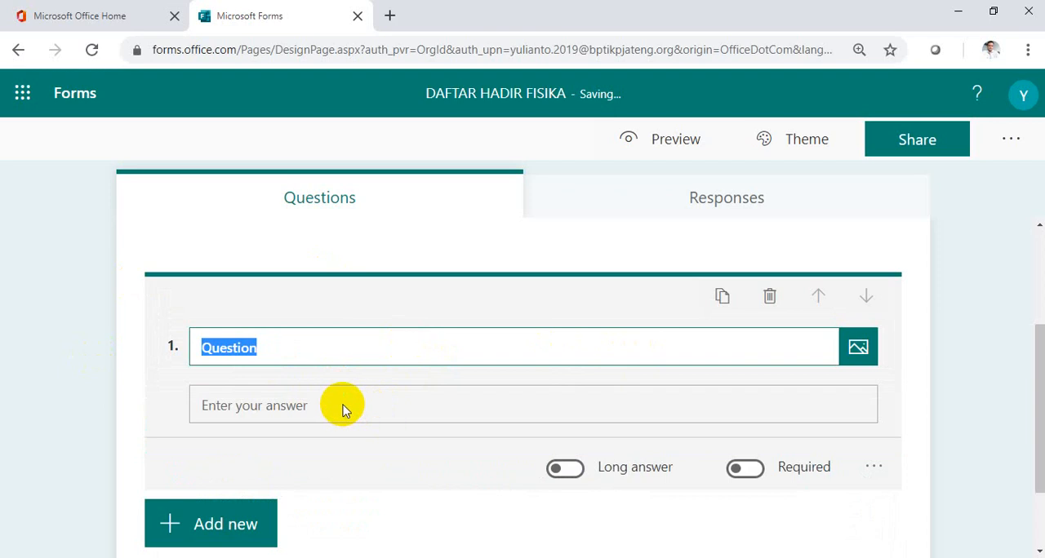
type("Nama")
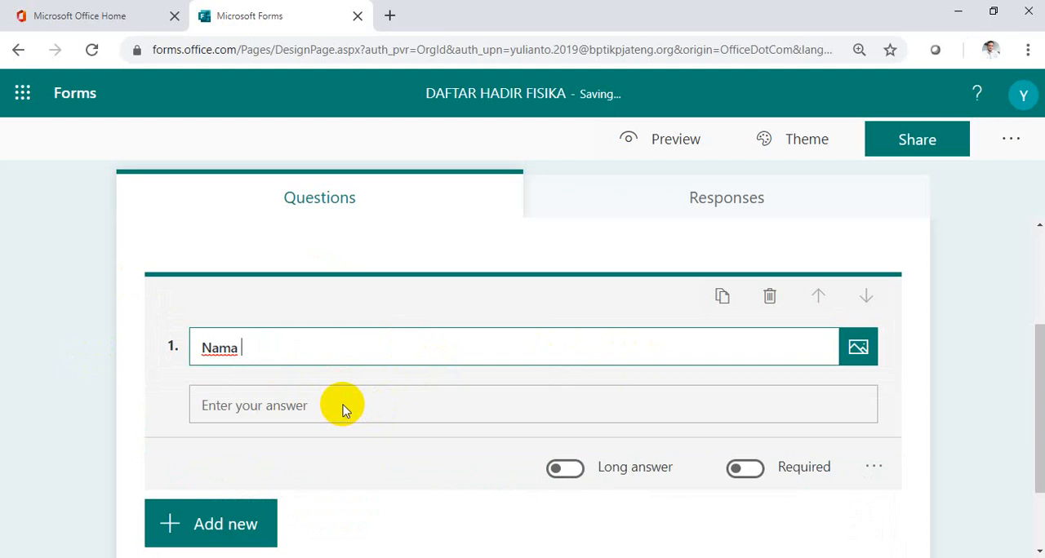
type(" (")
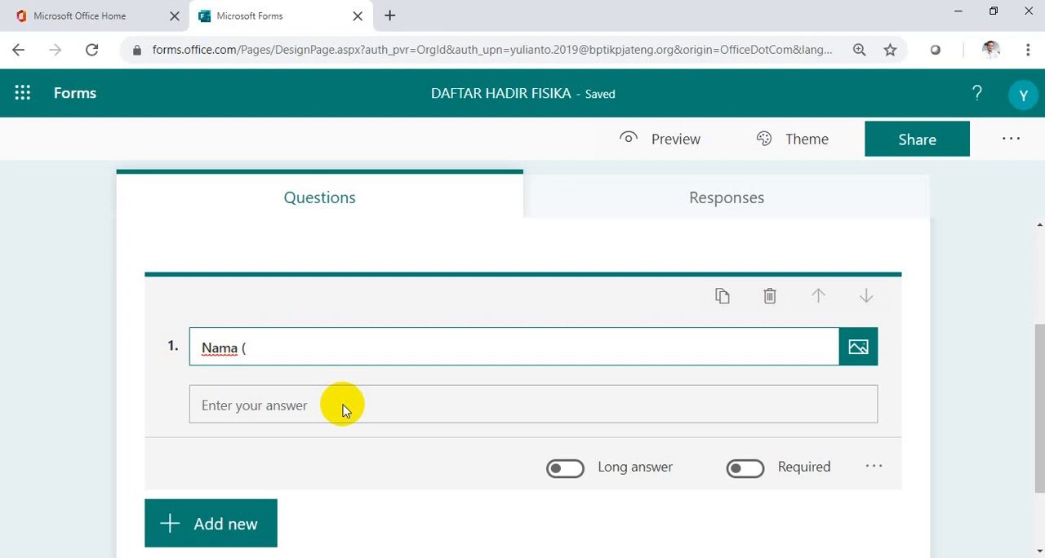
type("t")
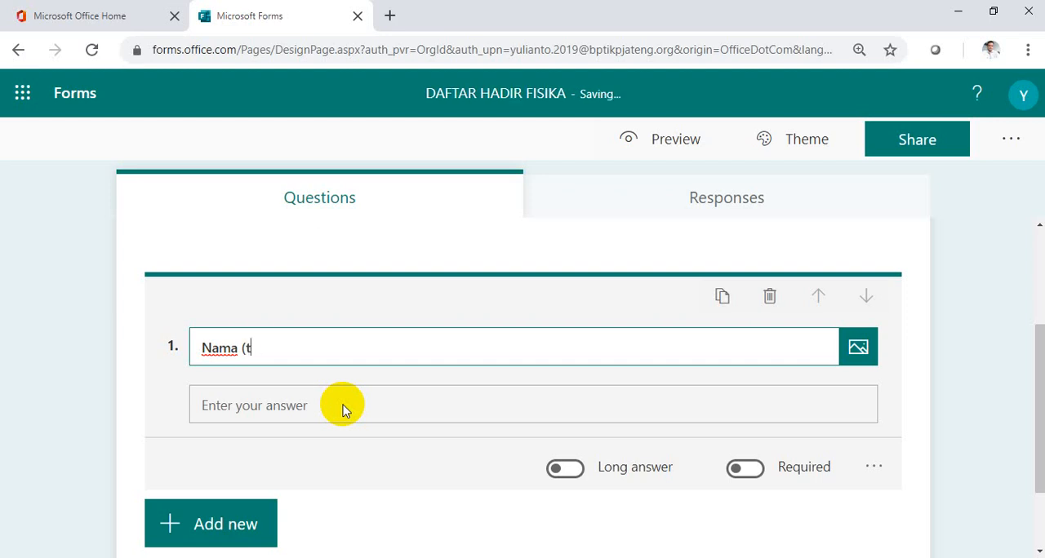
type("ulis dengan")
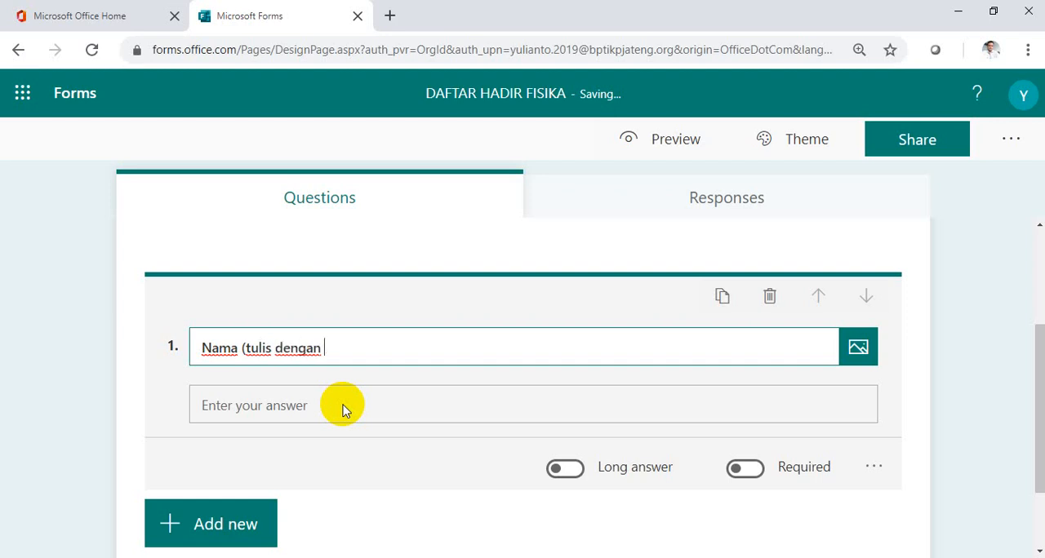
key("BackSpace")
key("BackSpace")
key("BackSpace")
key("BackSpace")
key("BackSpace")
key("BackSpace")
key("BackSpace")
type("nama lenglap de")
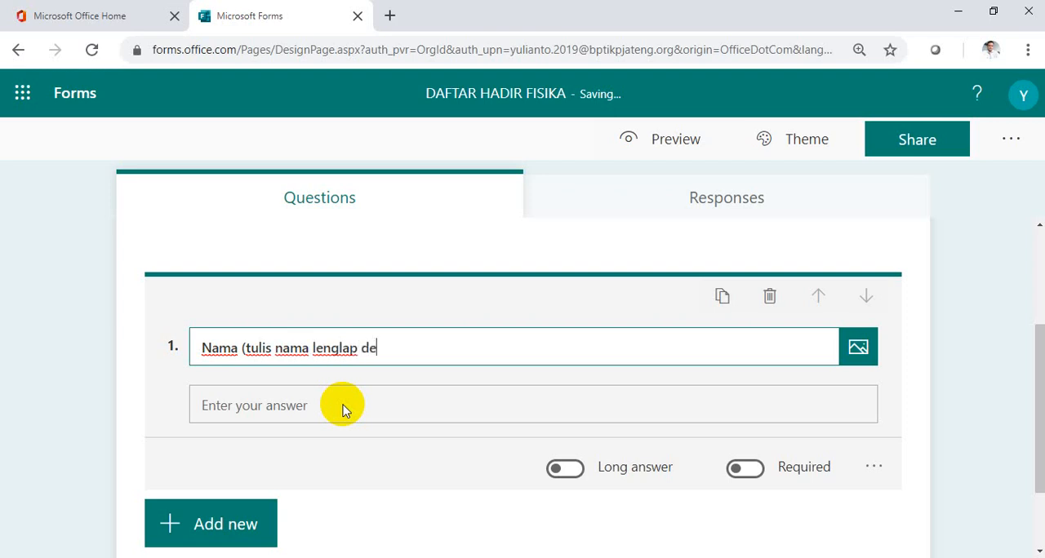
type("ngan huru")
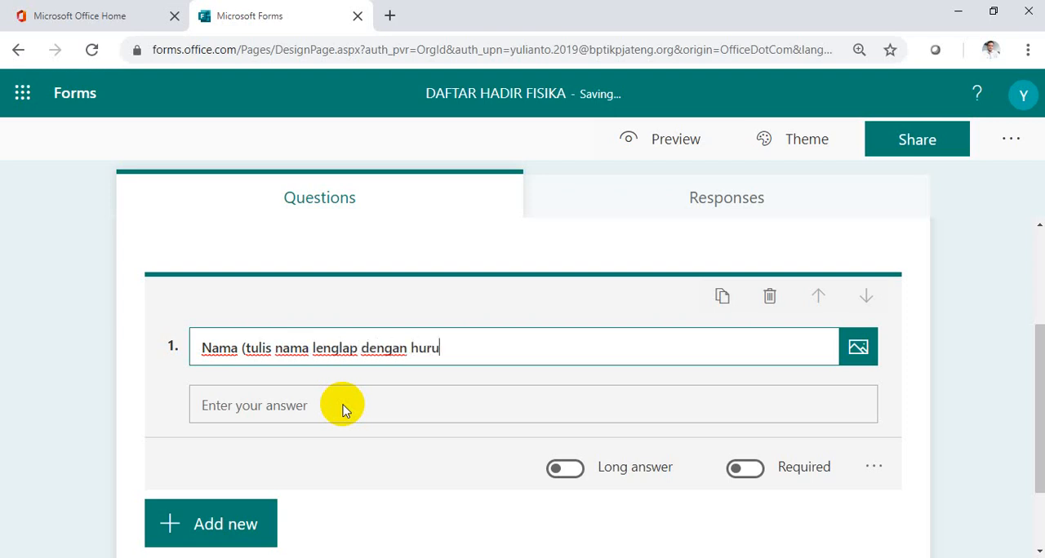
type("f besar di de")
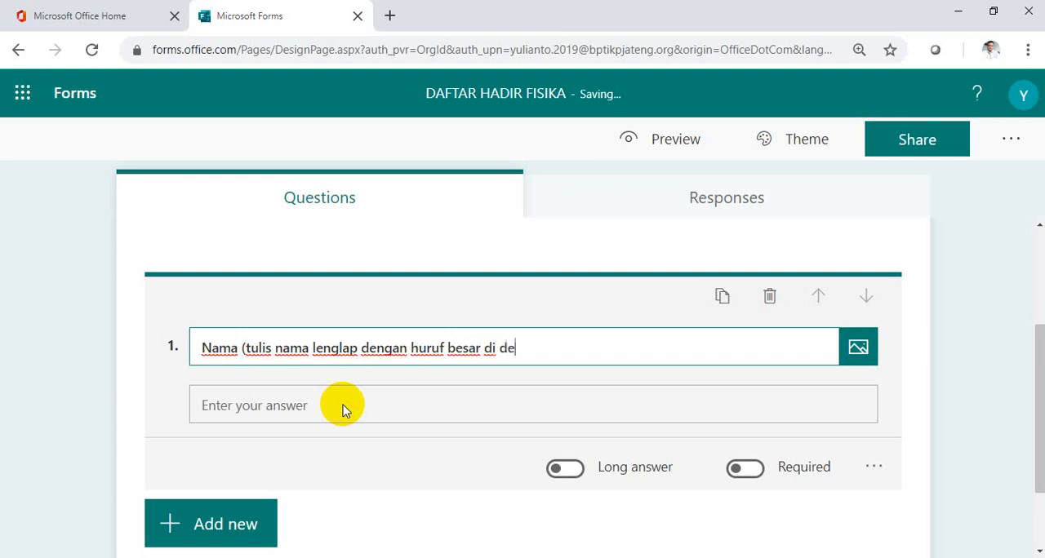
type("pan kata, co")
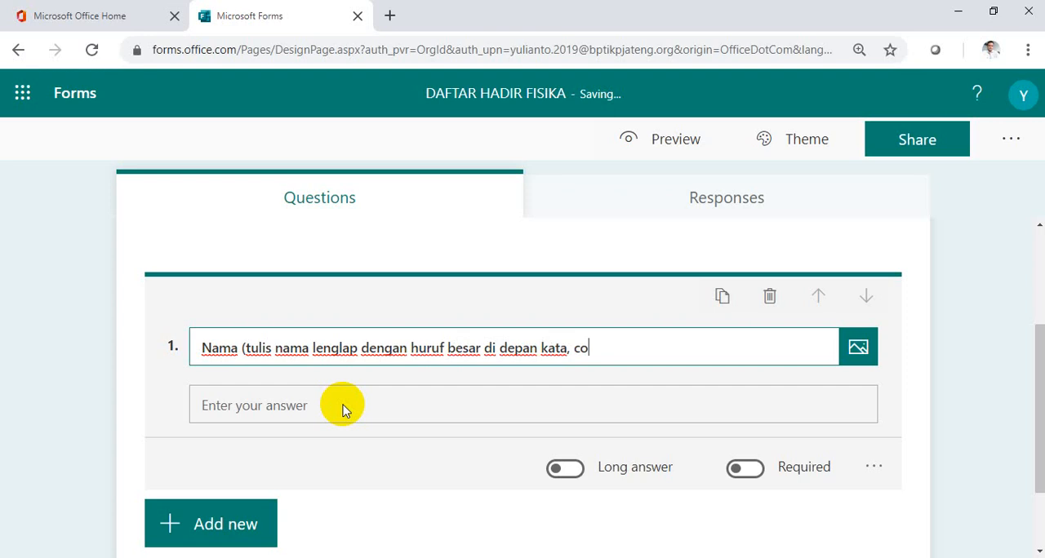
type("ntoh : Yu")
Complete the question text with ", contoh : ", a sample full name and a closing parenthesis, and make the question required.
key("BackSpace")
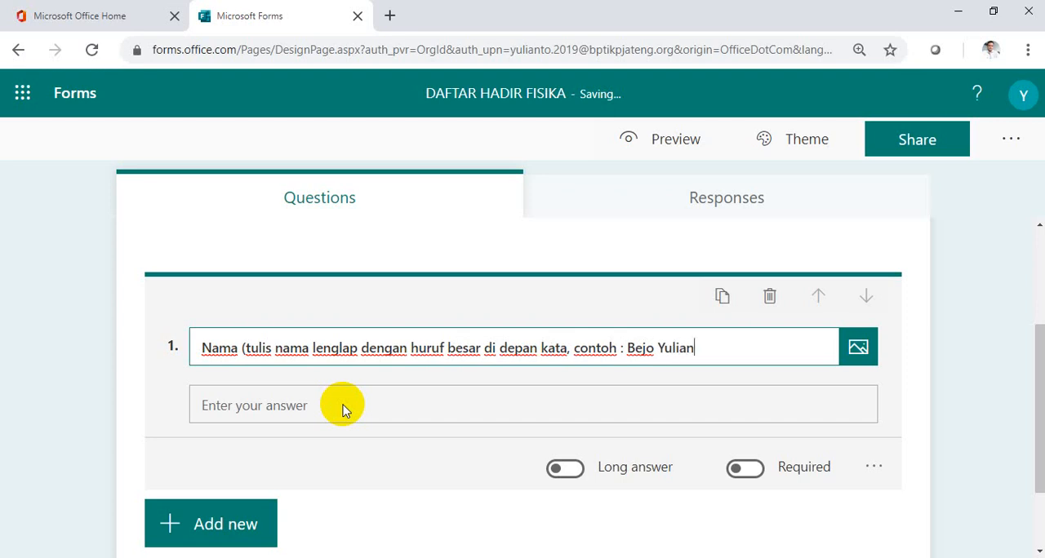
scroll(342, 406, "down", 1)
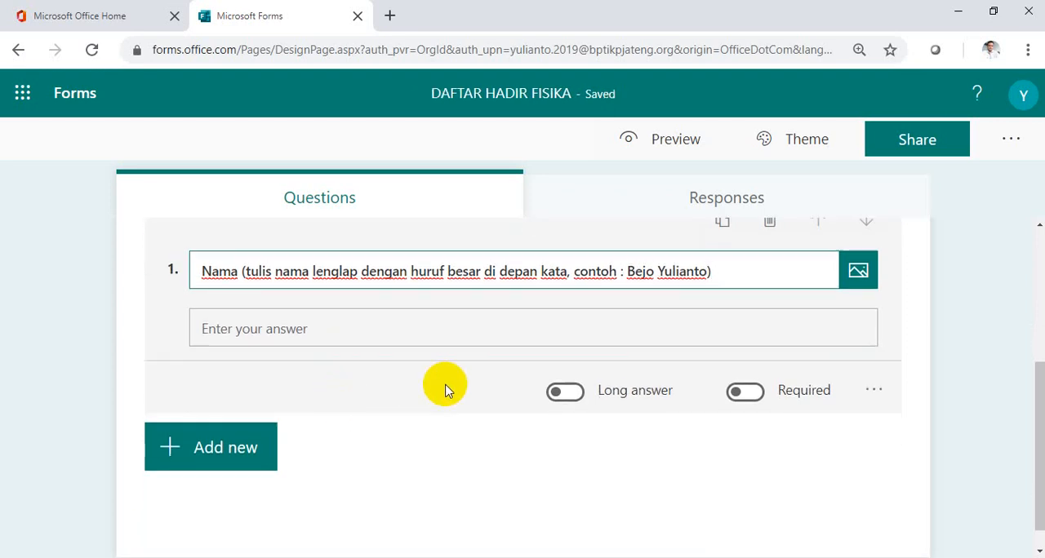
left_click(745, 394)
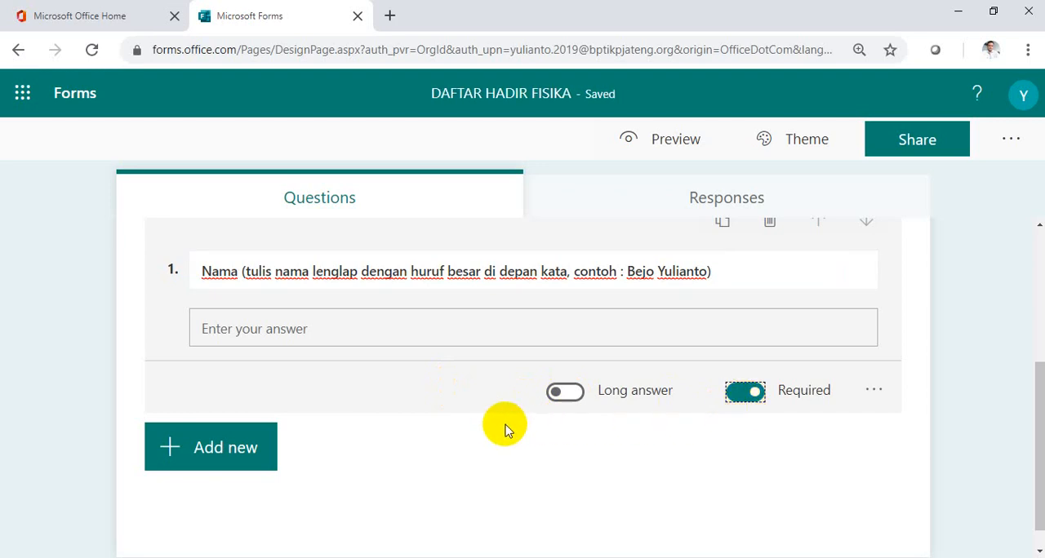
Add a choice question with the text "Kelas (ingat jangan salah pilih)".
left_click(250, 451)
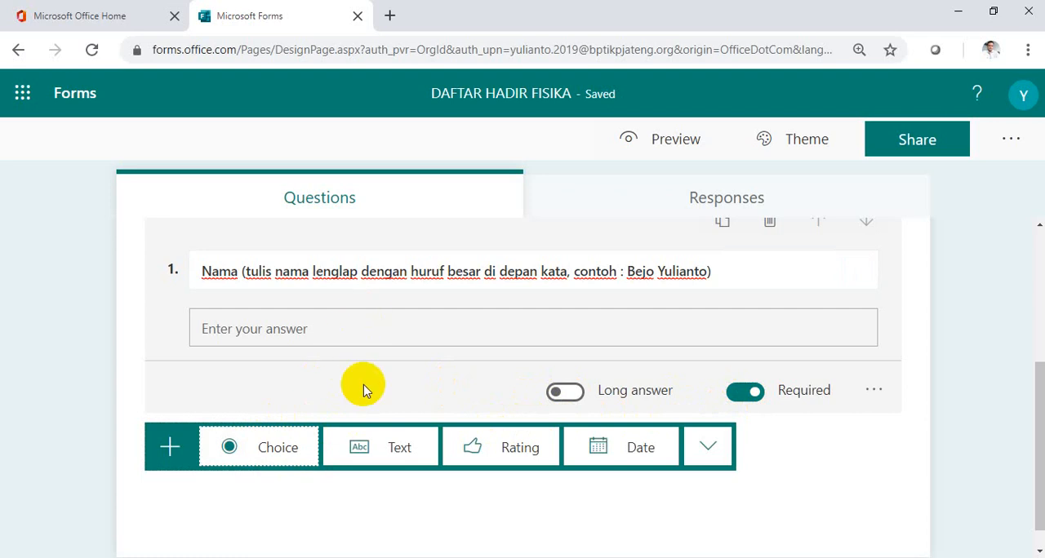
left_click(283, 456)
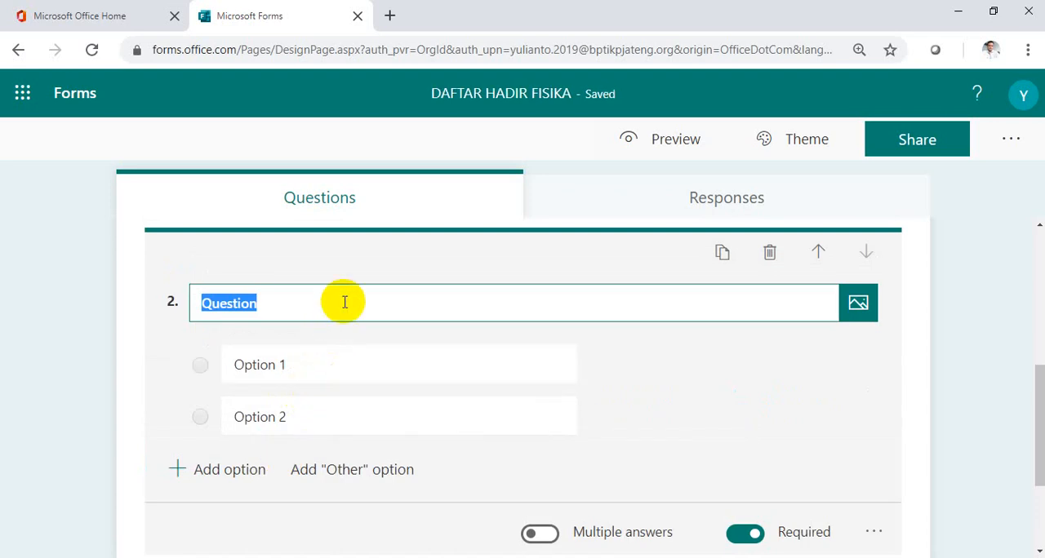
type("Ke")
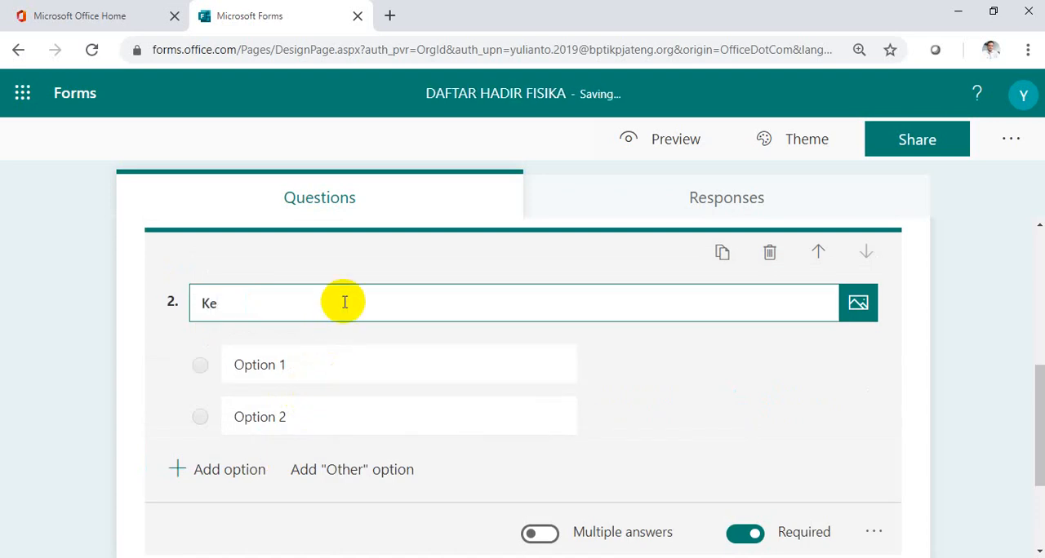
type("las (ingay")
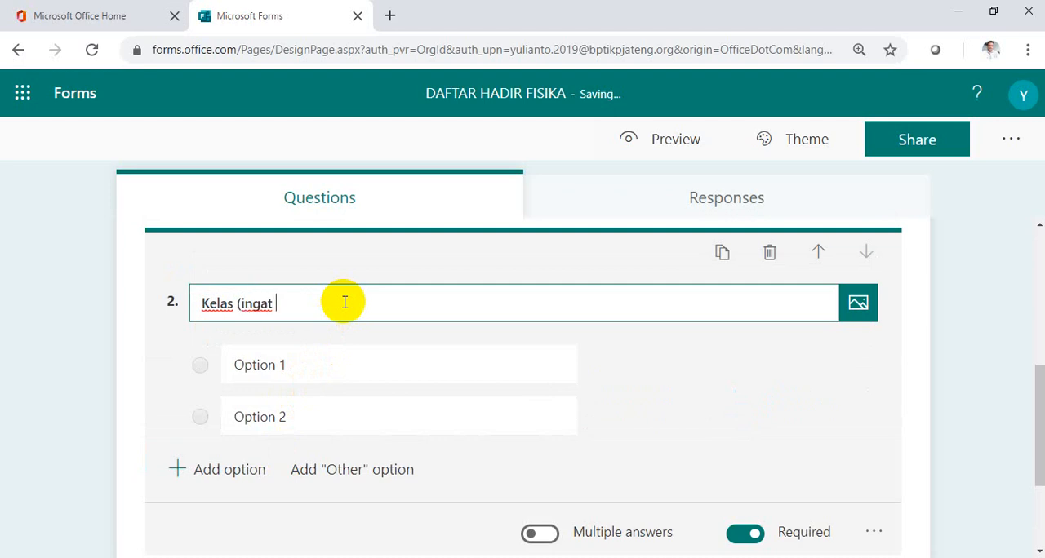
type(" jangan salah")
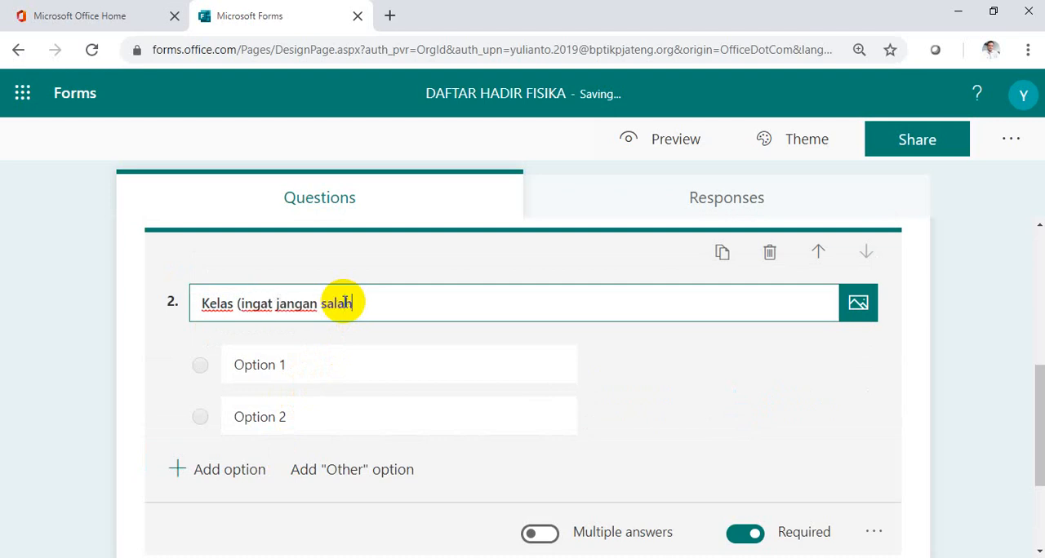
type(" pilih)")
Set the first two options of the Kelas question to "10 Multimedia1" and "10 Multimedia 2".
left_click(283, 367)
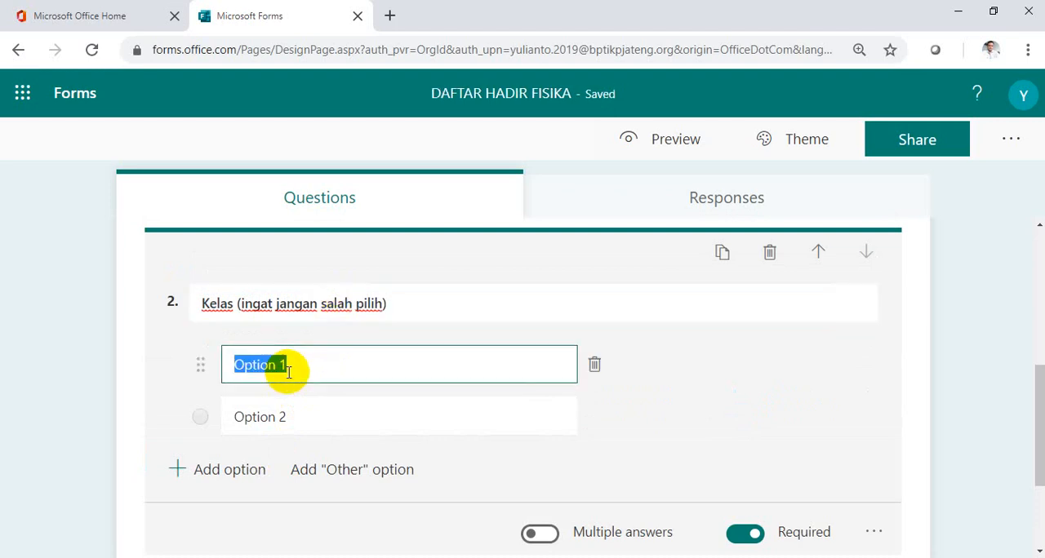
type("10 ")
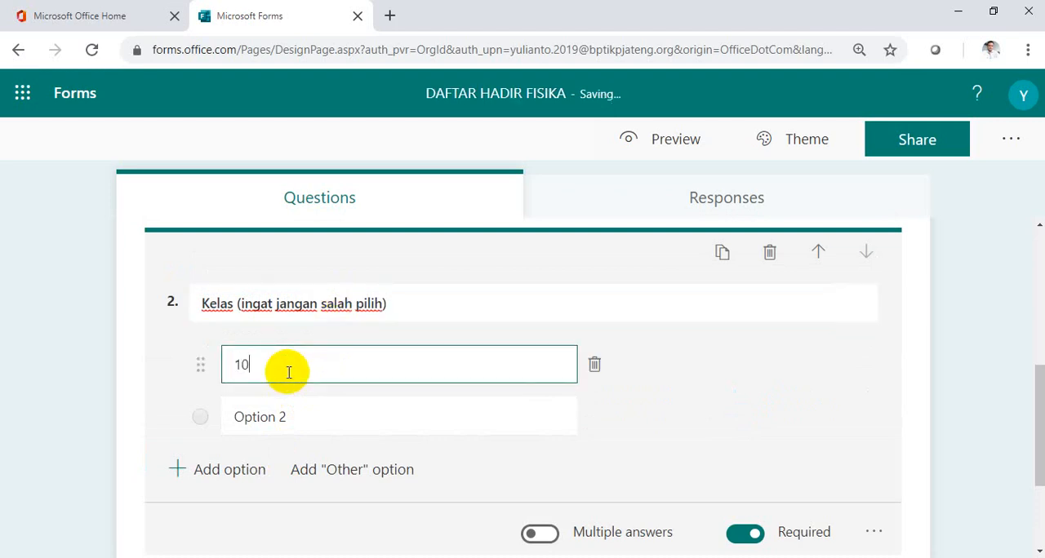
type("Multimedia1")
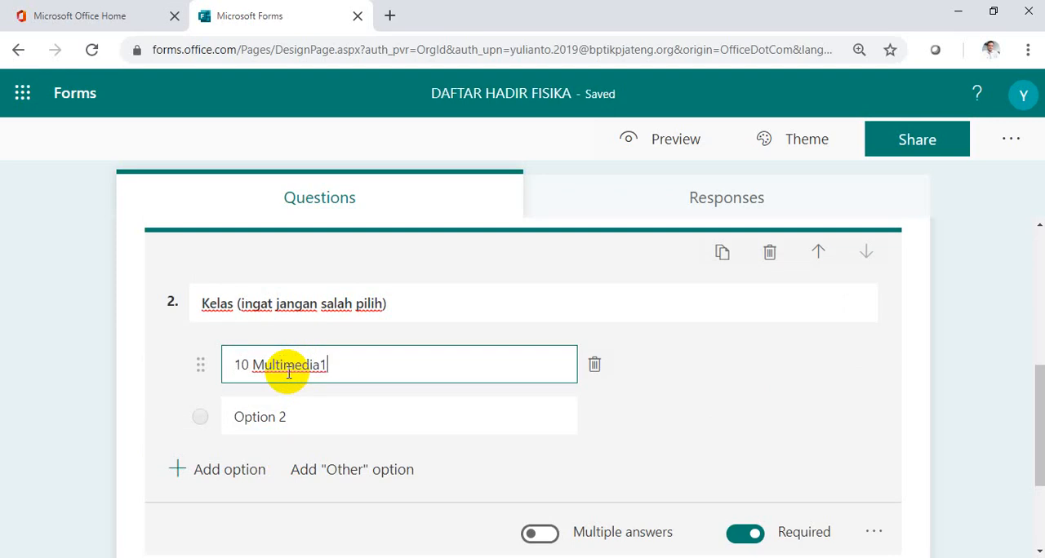
key("Tab")
type("10 ")
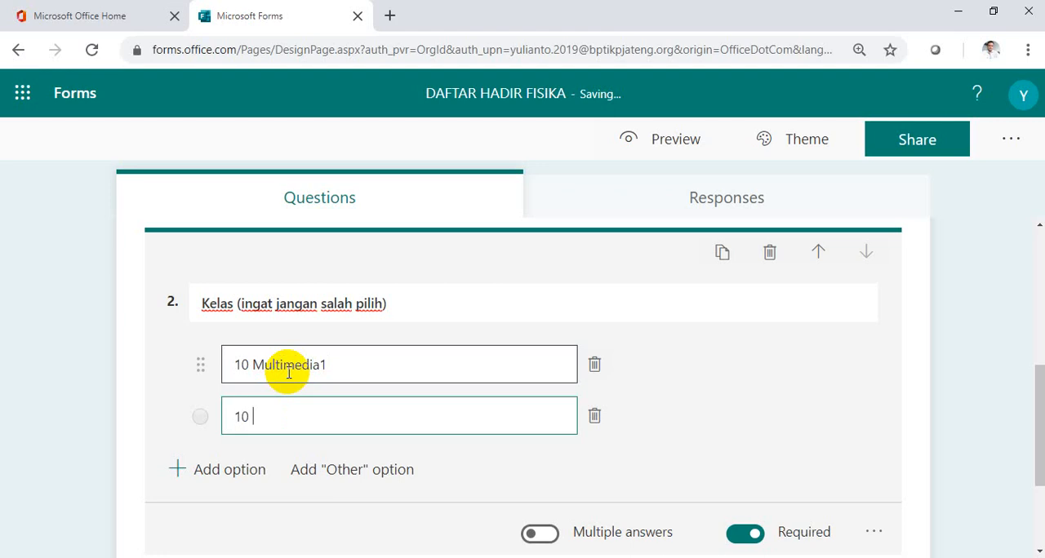
type("Muly")
type("timedia")
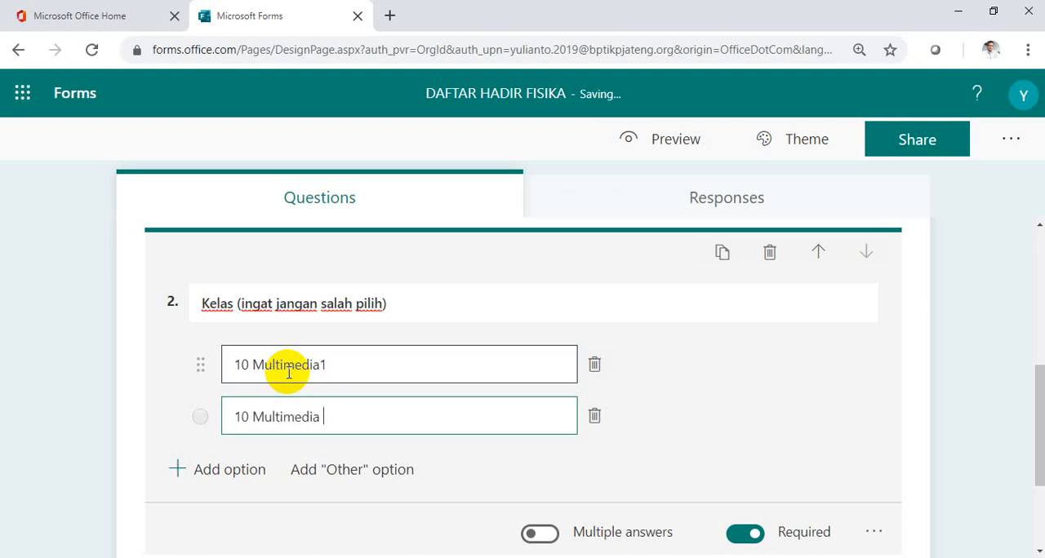
type(" 2")
Add the options "10 TBSM 1", "10 TBSM 2" and "10 TBSM 3" to the Kelas question.
key("Return")
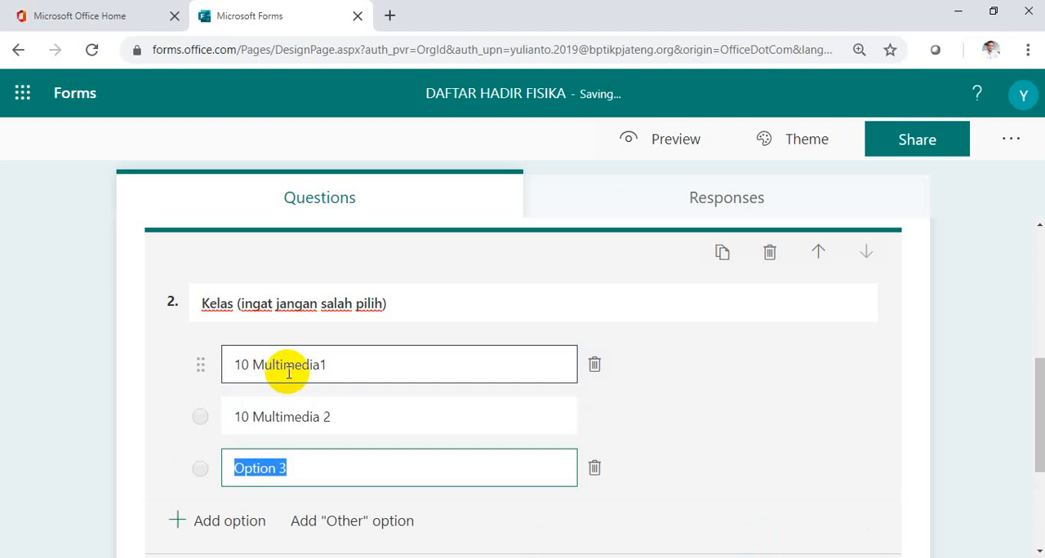
type("10 TB")
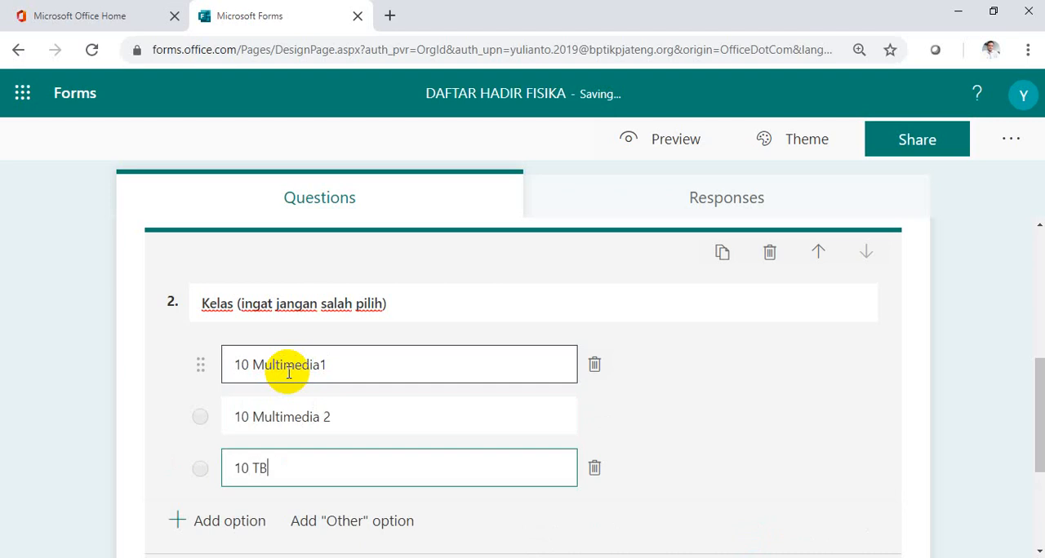
type("SM 1")
key("Return")
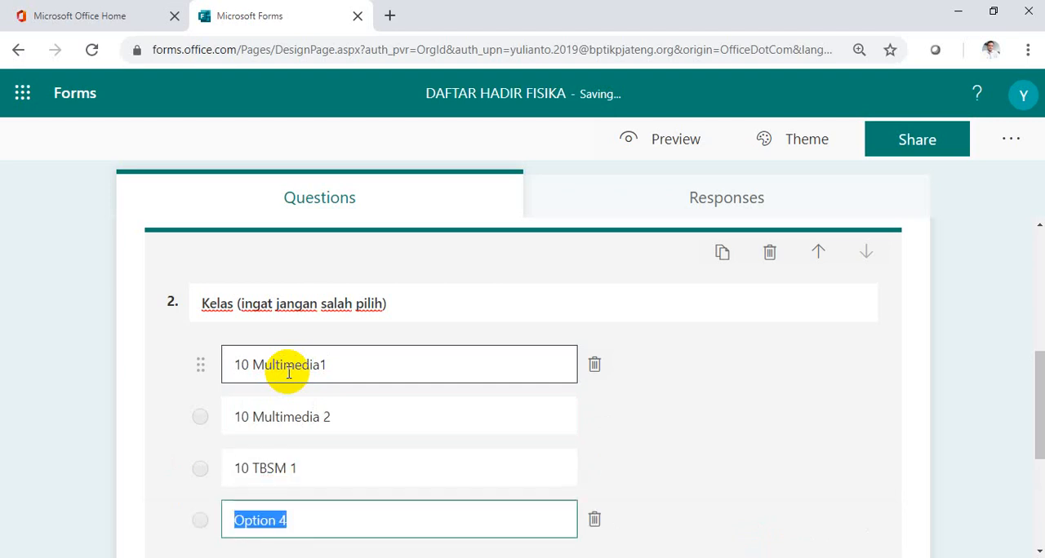
type("10 TBSM 2")
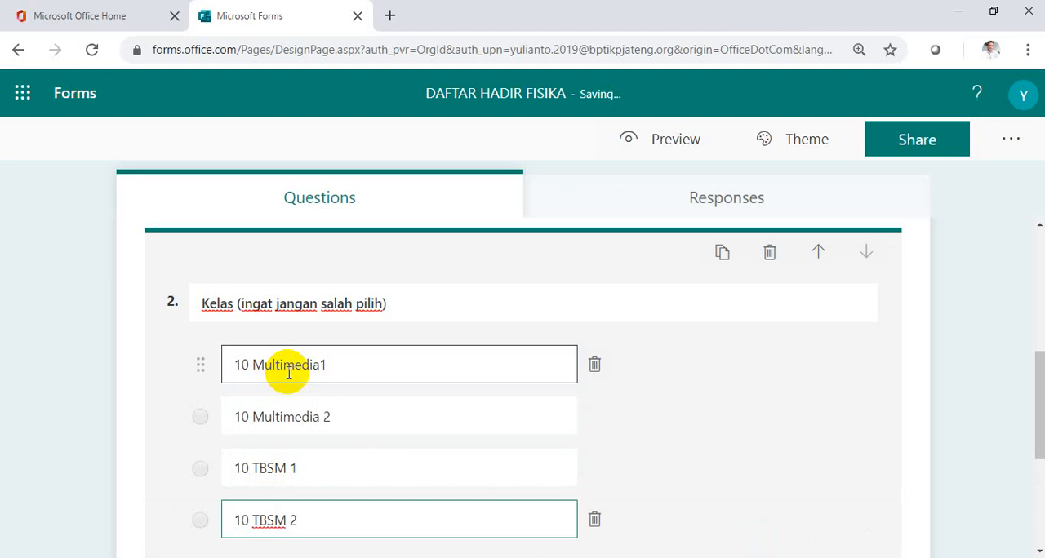
key("Return")
type("1")
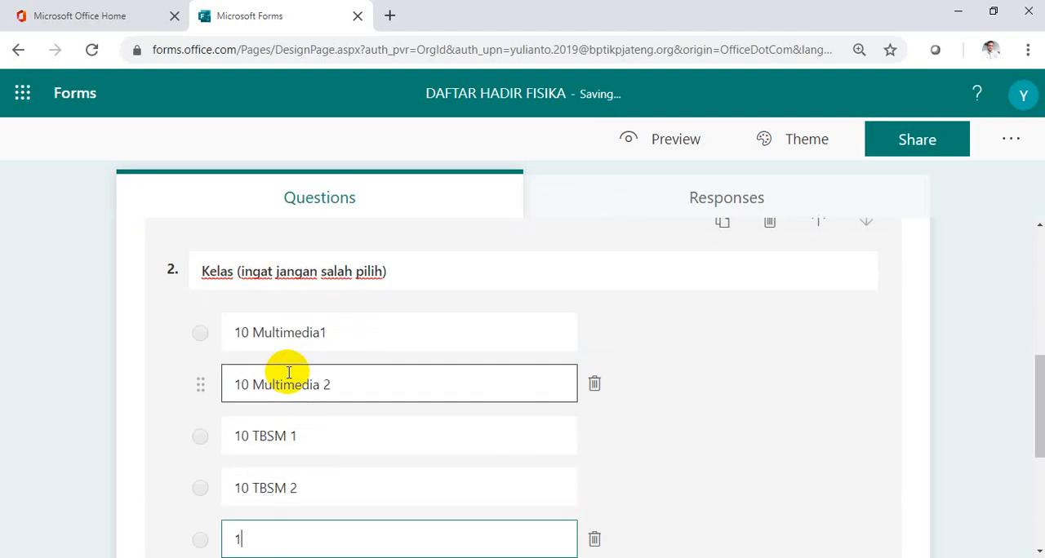
type("0 TBSM 3")
key("Return")
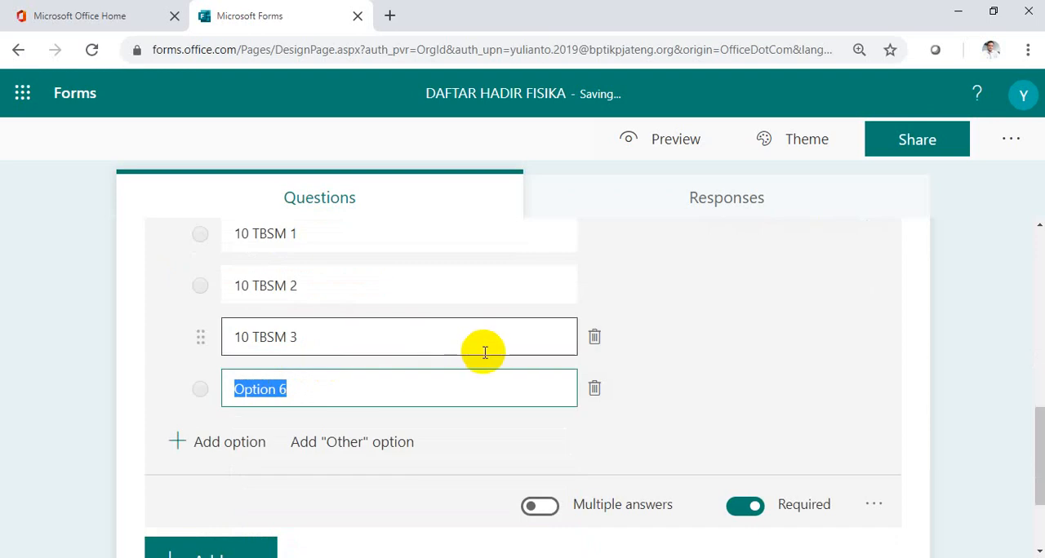
Delete the unused sixth option from the Kelas question.
scroll(494, 395, "up", 3)
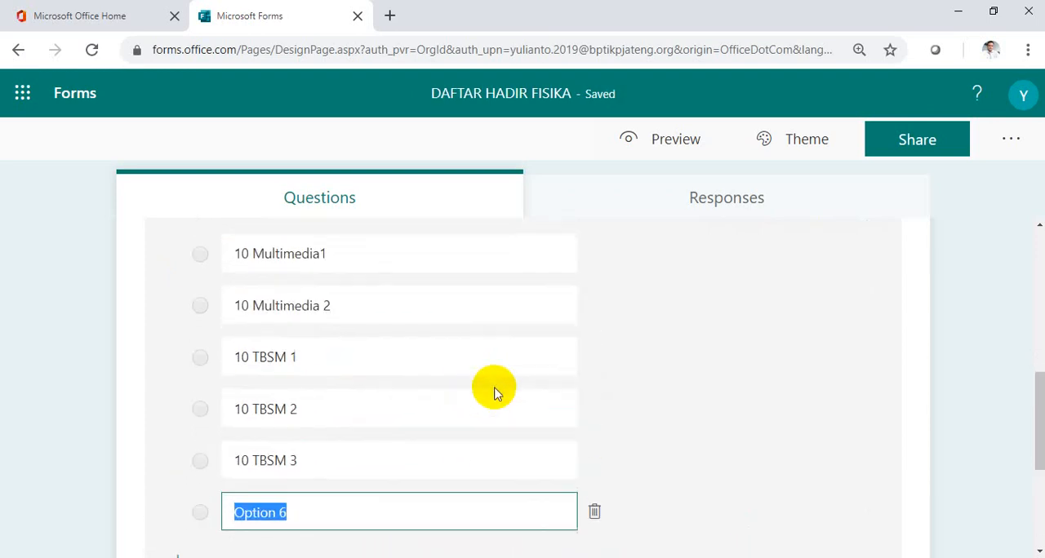
scroll(494, 394, "down", 1)
left_click(596, 464)
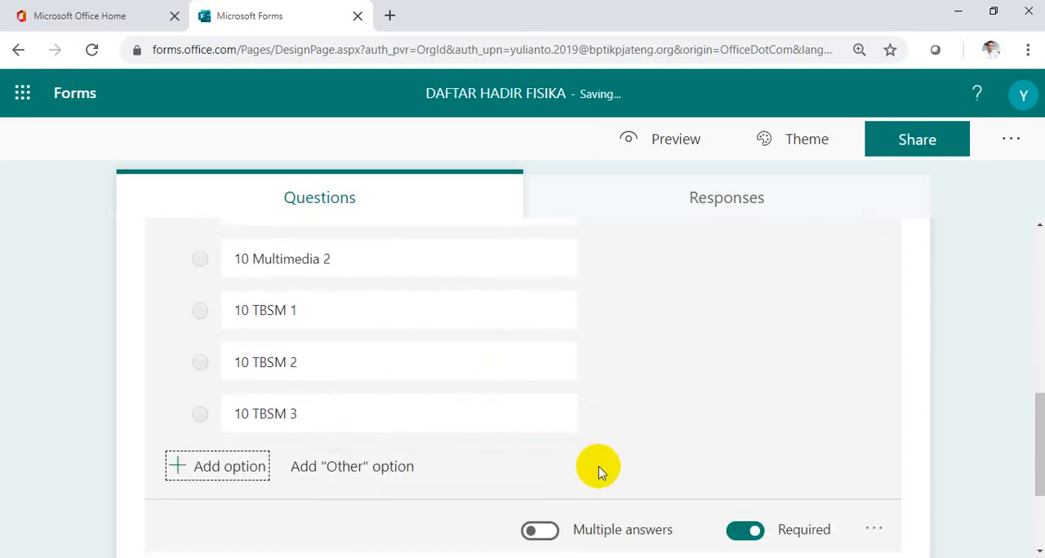
scroll(596, 449, "up", 3)
scroll(598, 445, "down", 3)
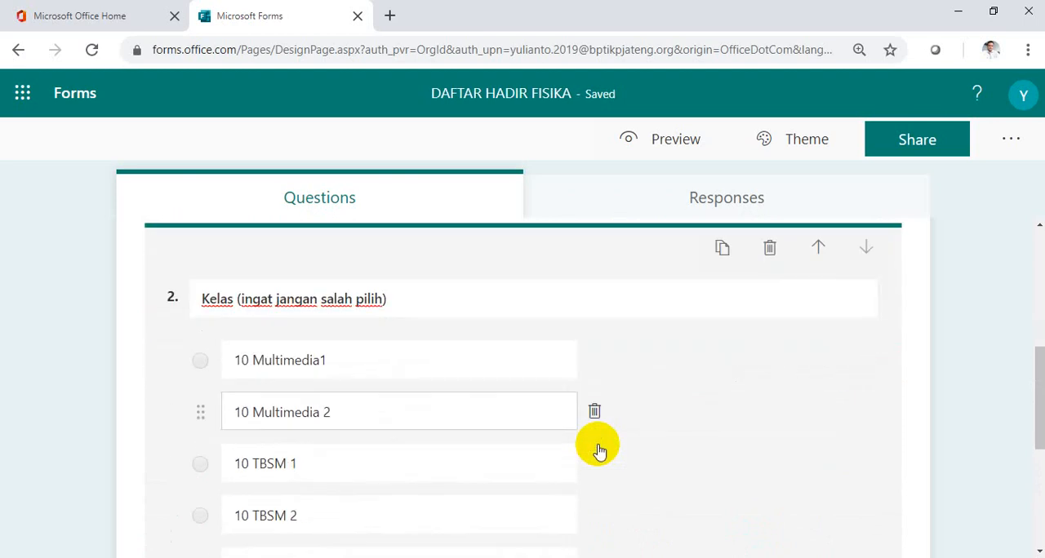
scroll(597, 449, "down", 1)
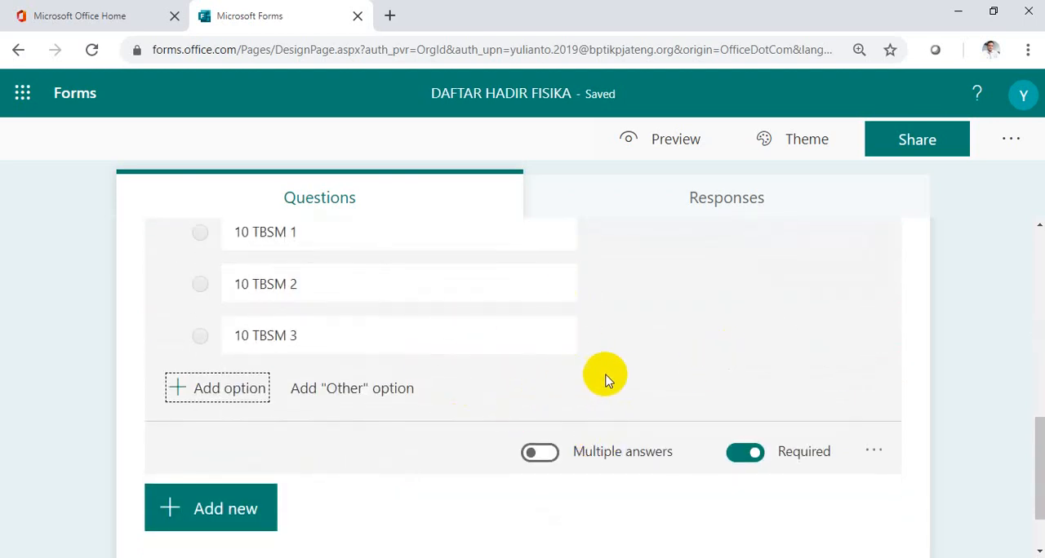
scroll(614, 380, "up", 5)
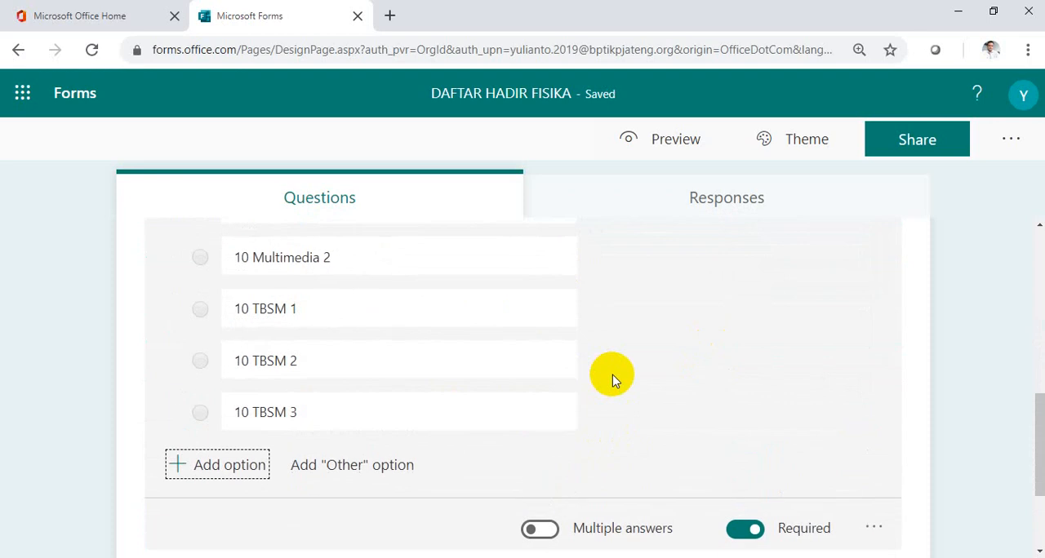
scroll(614, 380, "down", 3)
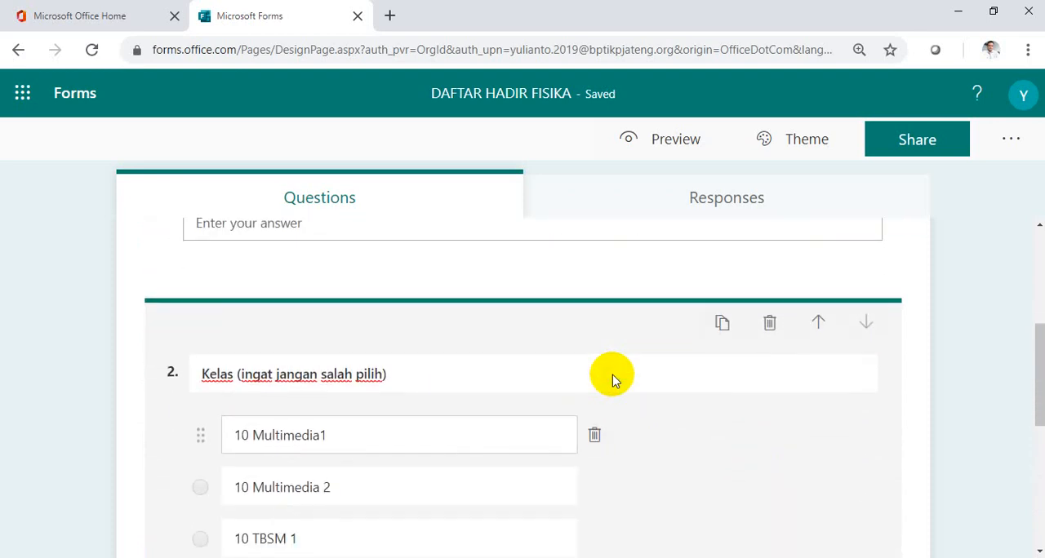
Add a choice question with the text "Akses Internet" after the Kelas question.
left_click(613, 375)
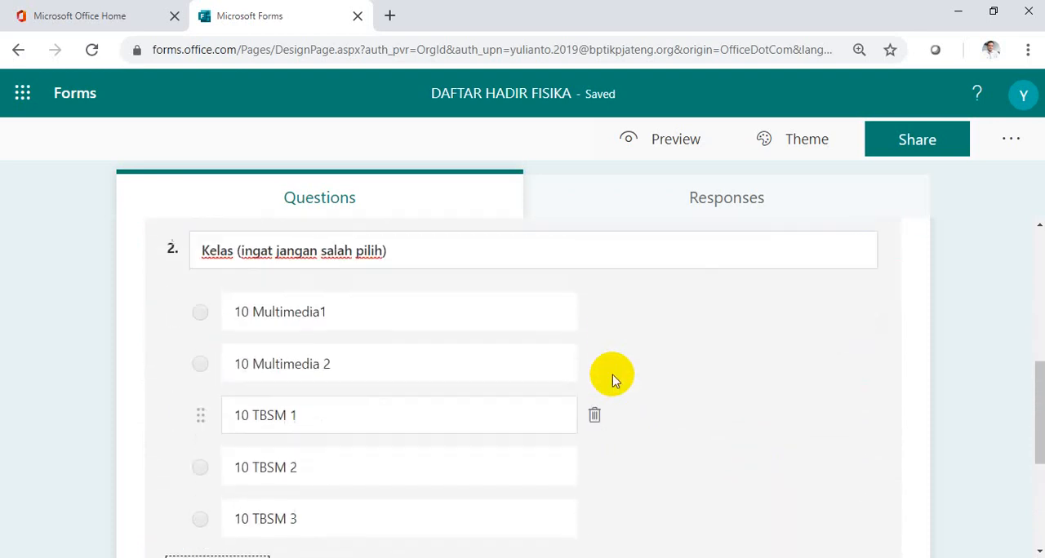
scroll(614, 380, "down", 1)
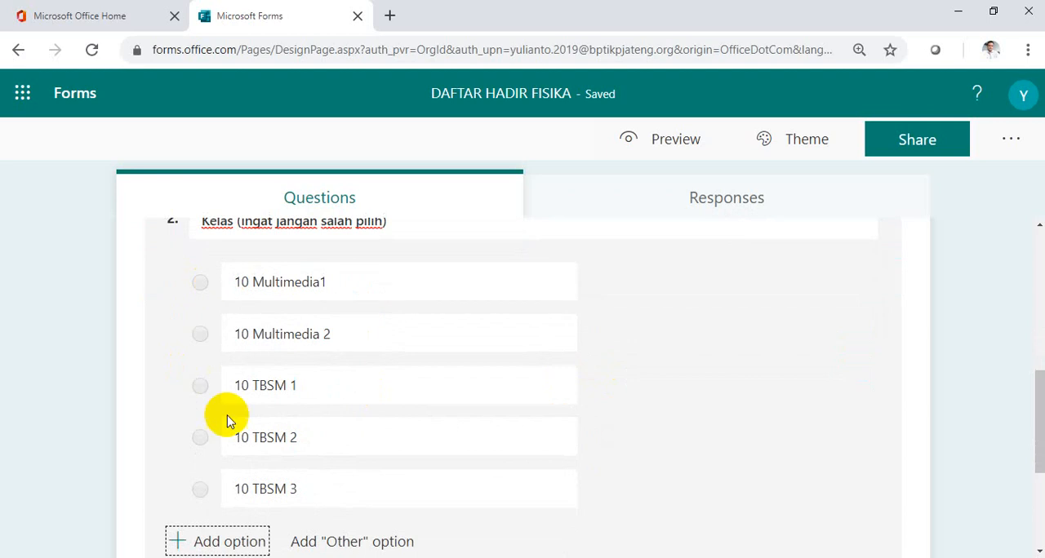
scroll(367, 416, "down", 2)
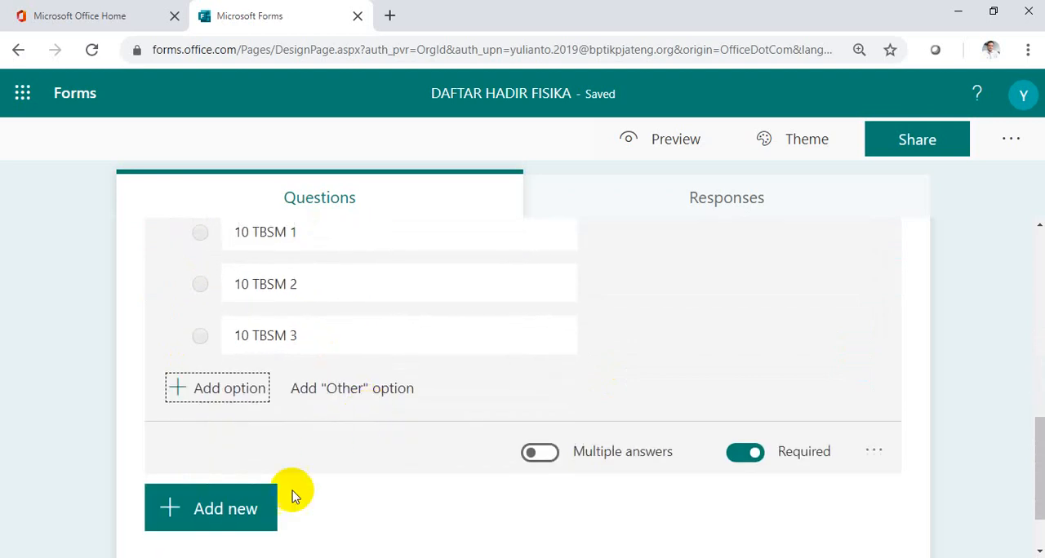
left_click(235, 515)
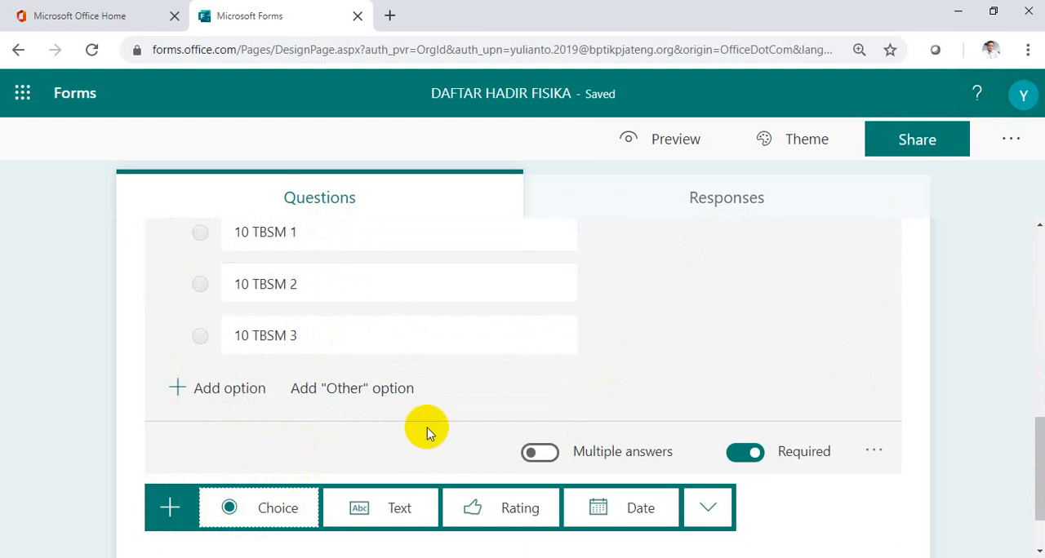
scroll(482, 412, "down", 1)
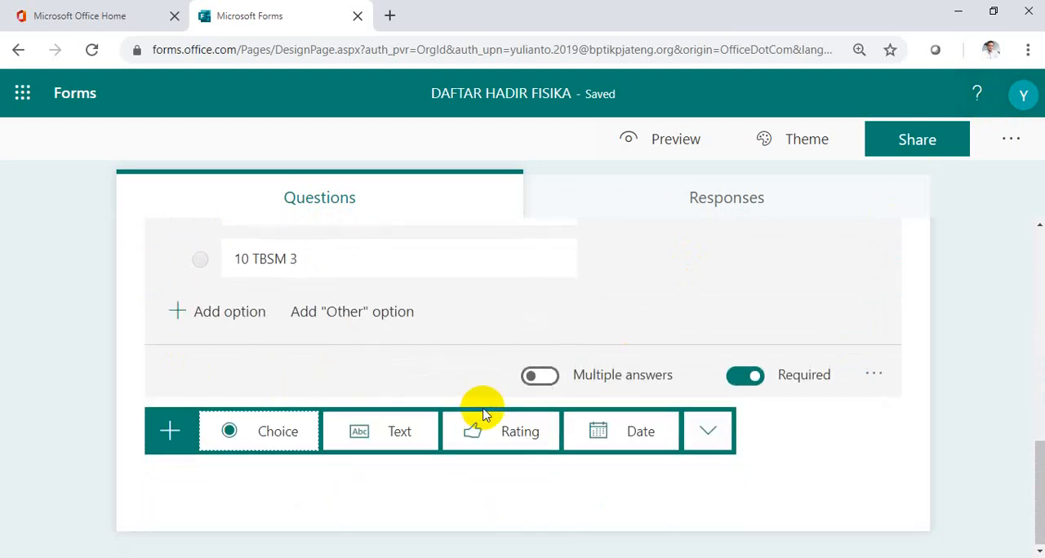
scroll(482, 410, "up", 3)
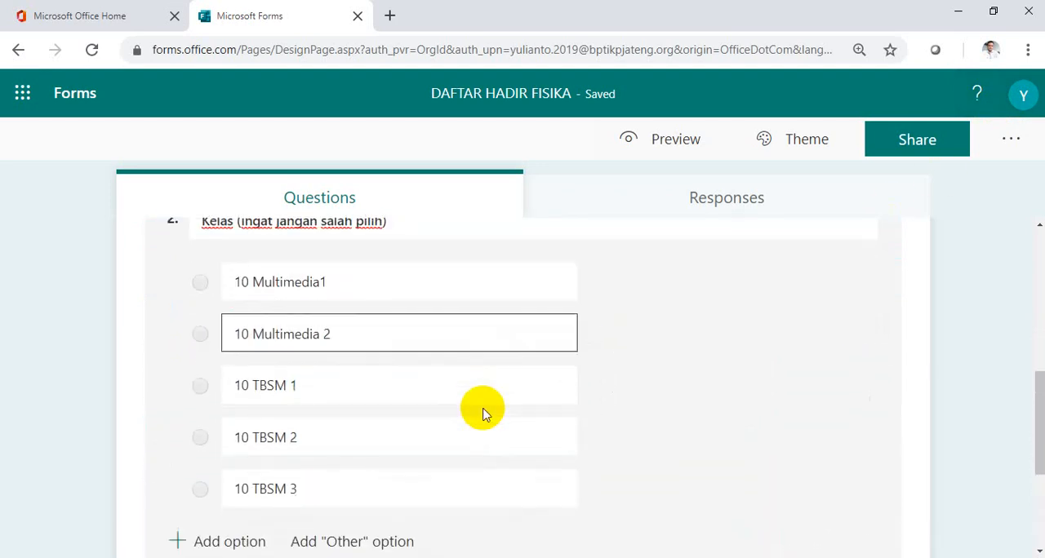
scroll(483, 411, "down", 3)
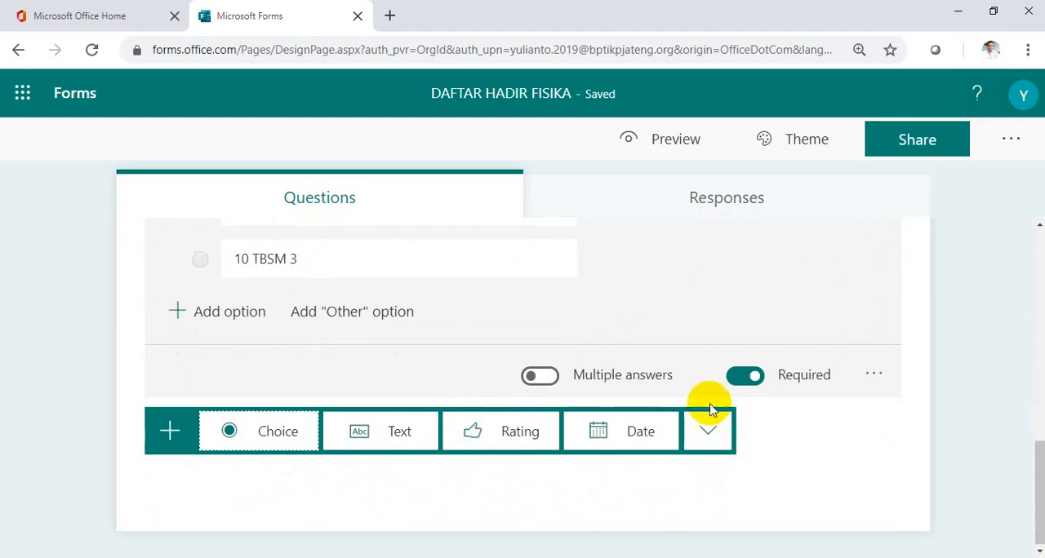
left_click(280, 446)
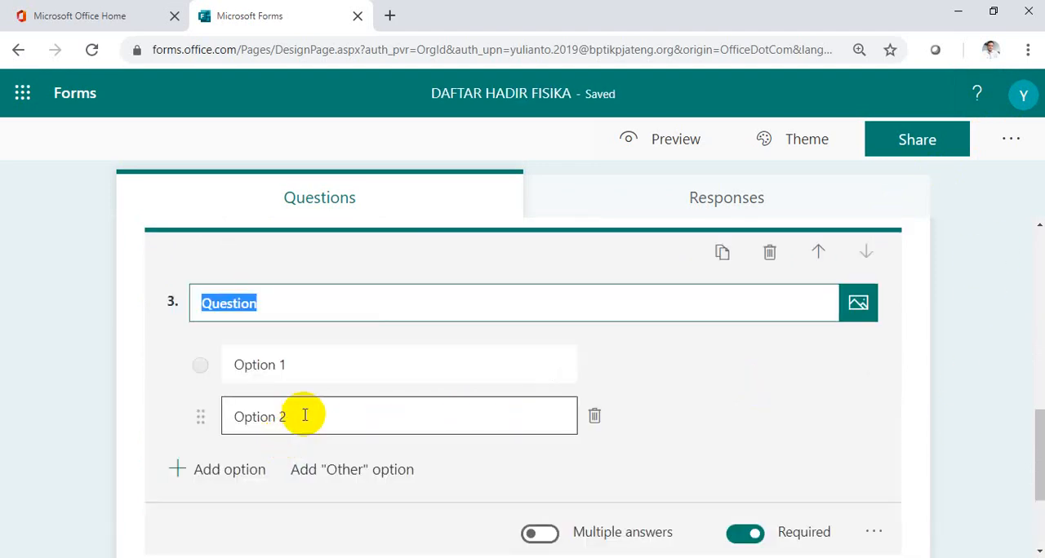
type("Akse")
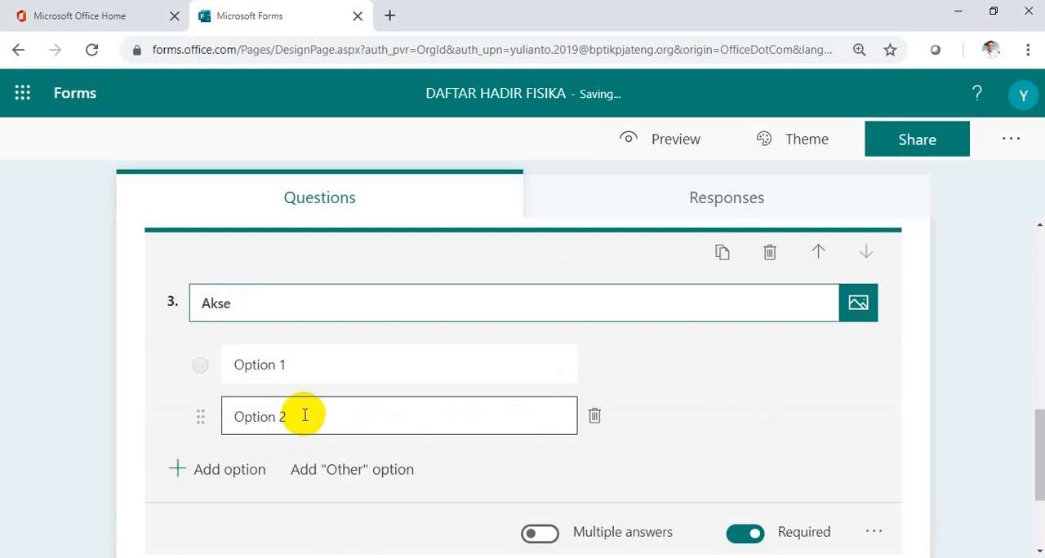
type("s Internet")
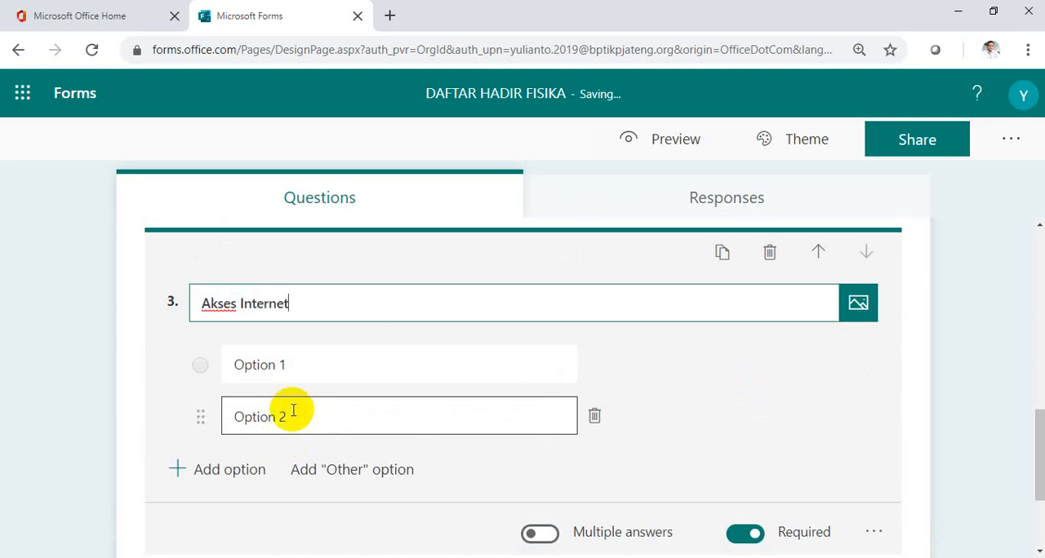
Give the Akses Internet question the three options "kuat", "sedang" and "lemah".
left_click_drag(250, 364, 566, 375)
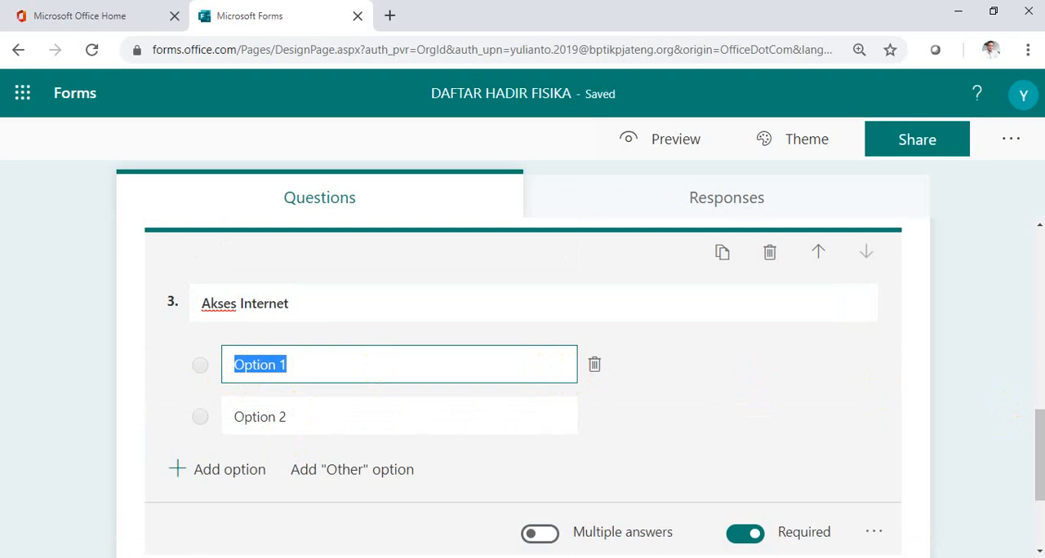
type("kuat")
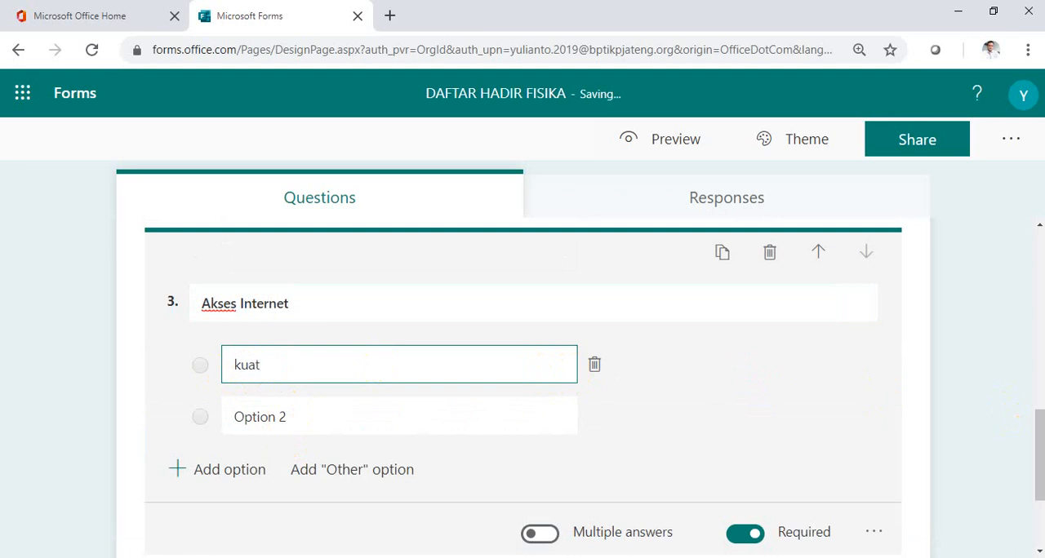
key("Tab")
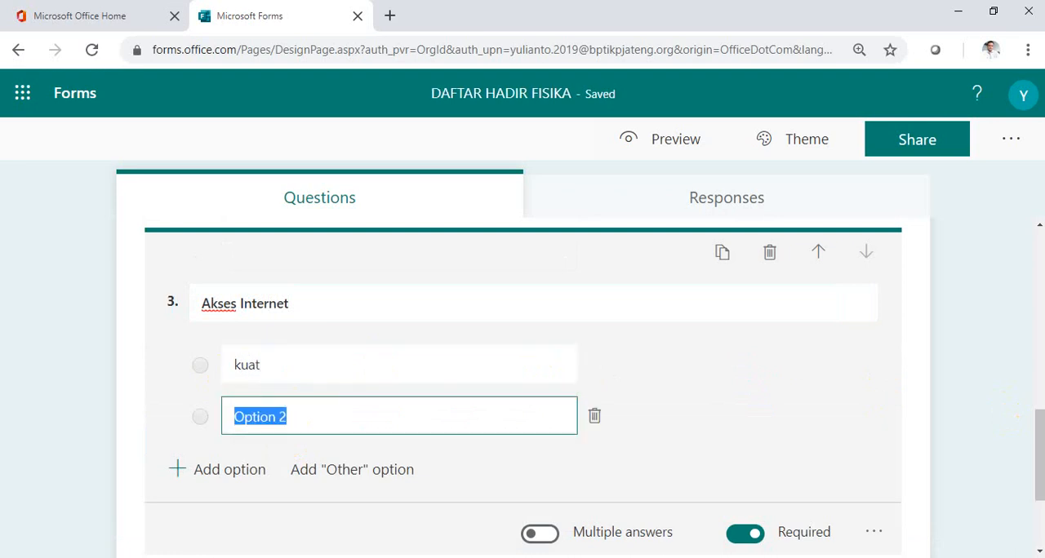
type("sedang")
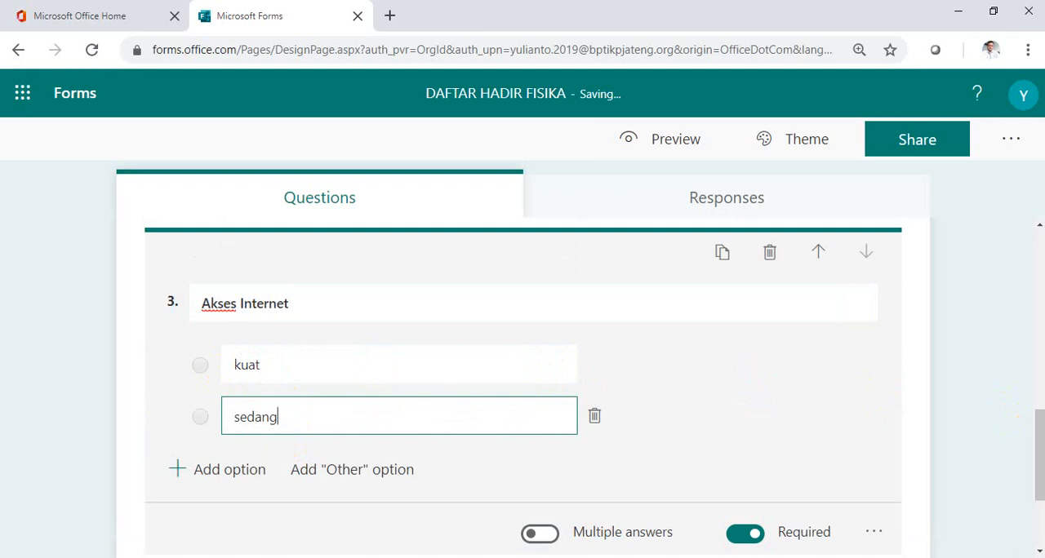
key("Return")
type("lemah")
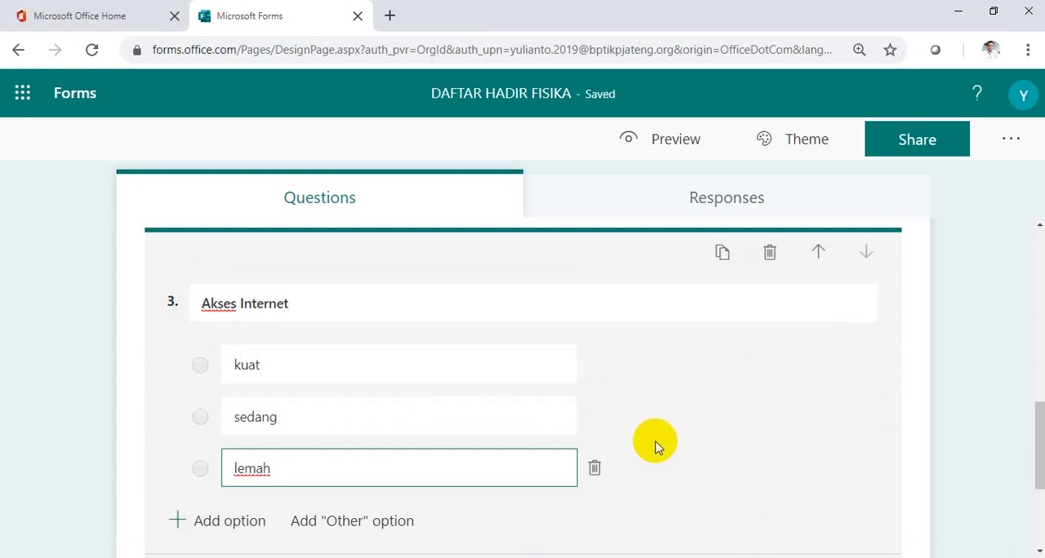
Add a choice question with the text "Penyampaian Materi" as the fourth question.
scroll(665, 403, "down", 1)
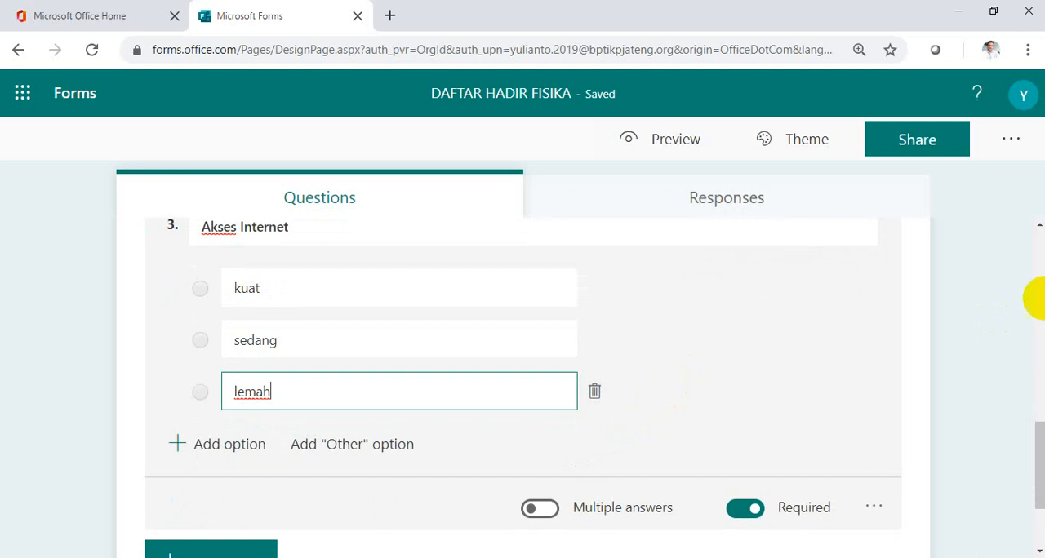
scroll(261, 449, "down", 1)
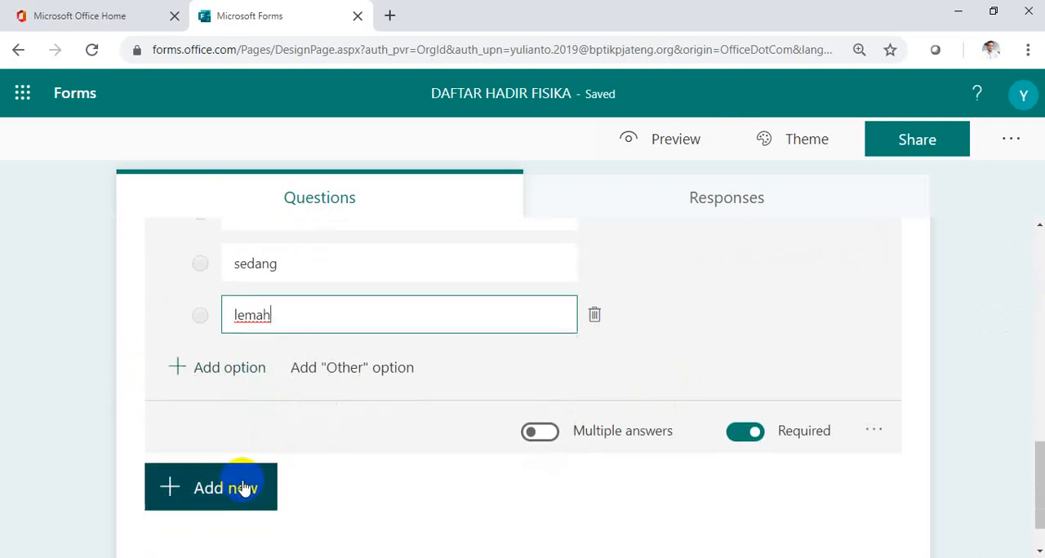
left_click(243, 488)
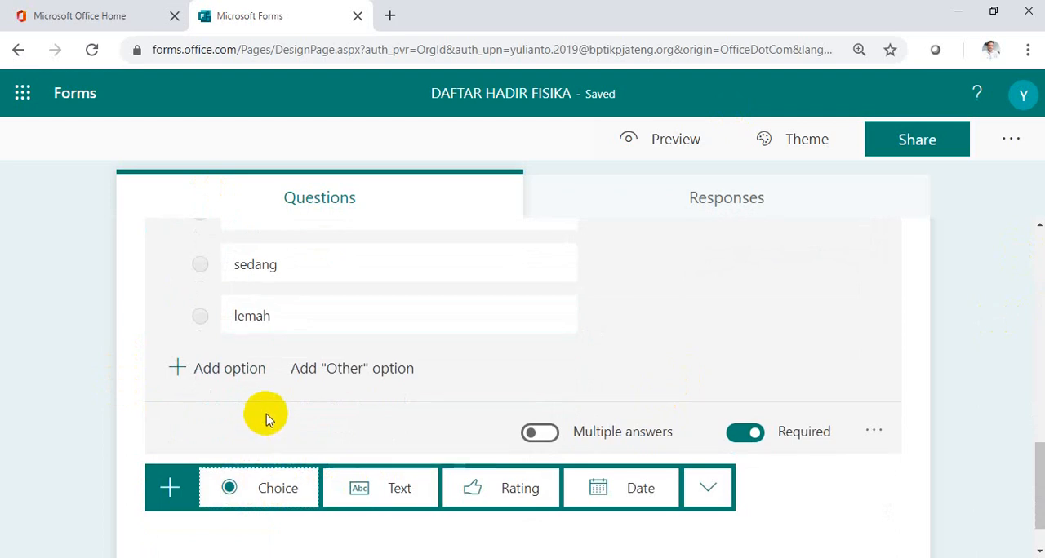
scroll(264, 416, "up", 1)
scroll(264, 416, "down", 1)
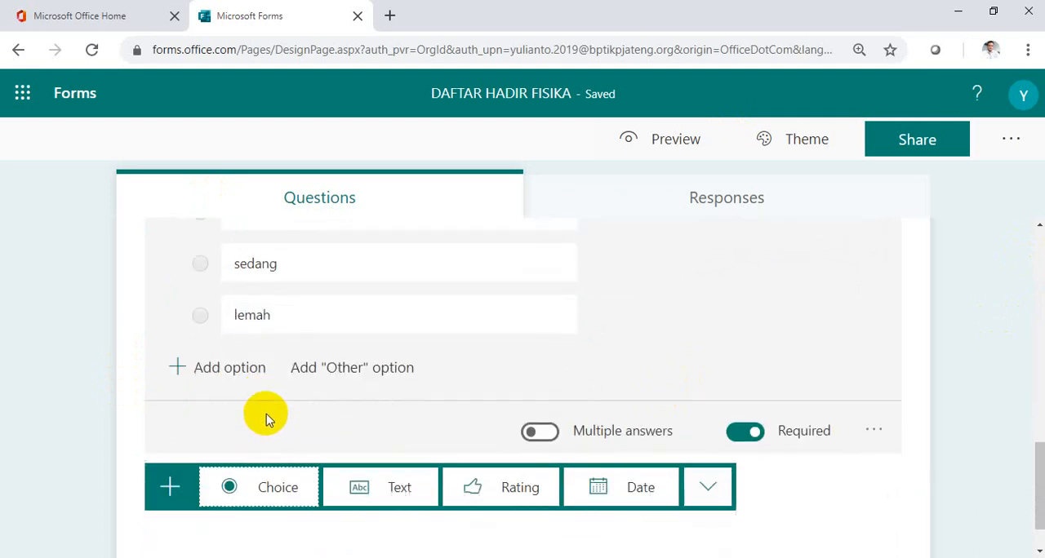
left_click(267, 489)
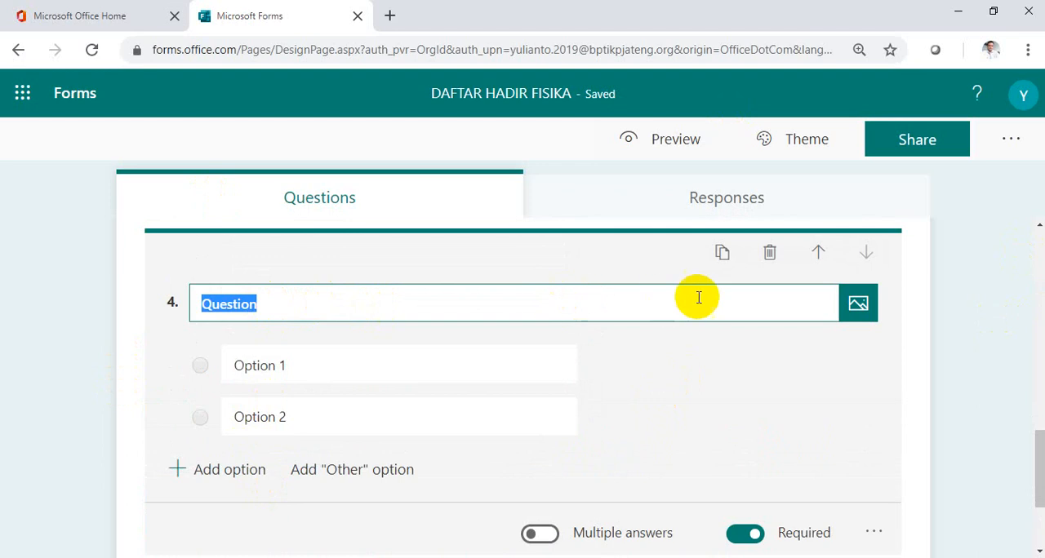
type("Pen")
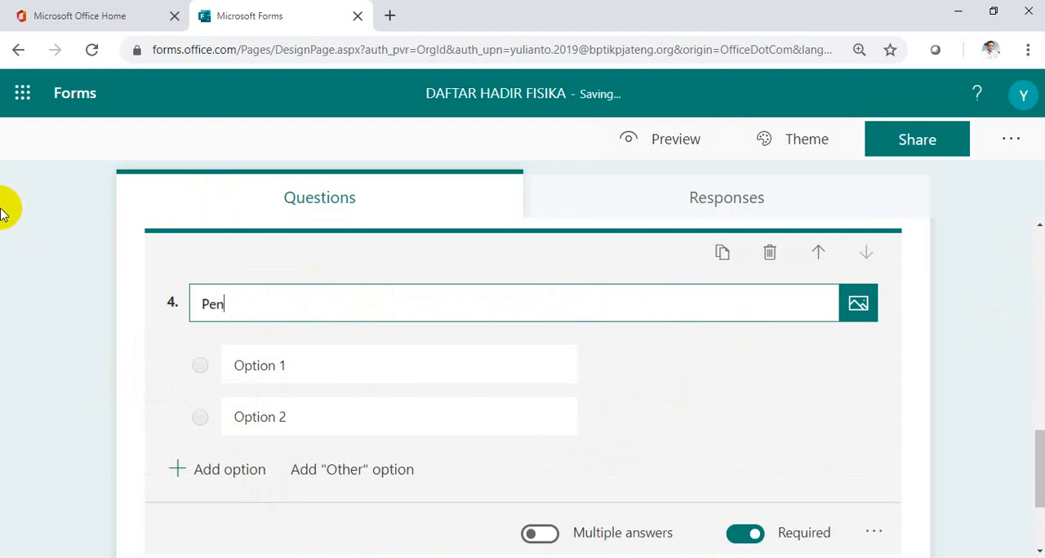
type("yampaian Materi")
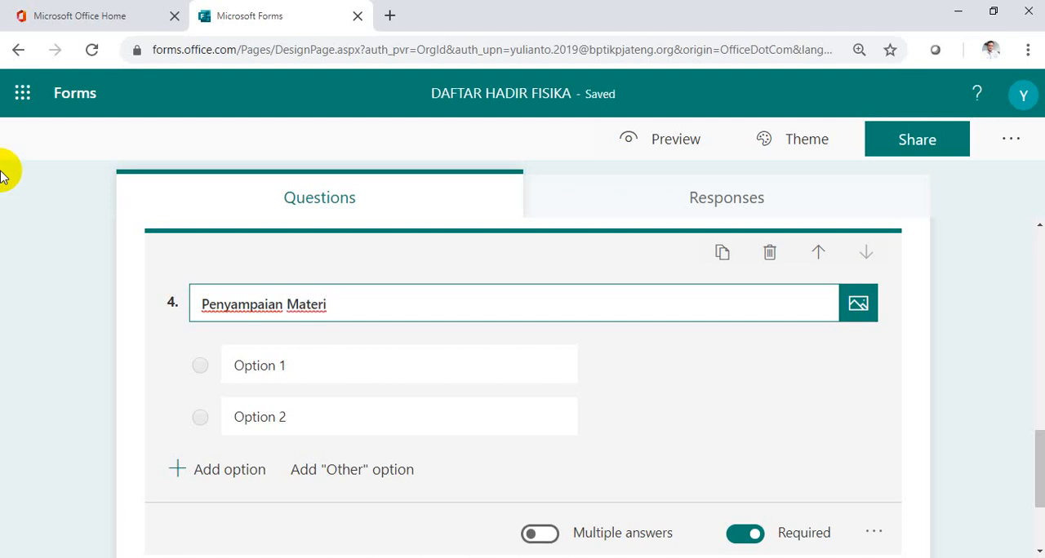
Give the Penyampaian Materi question the four options "sangat jelas", "jelas", "kurang jelas" and "tidak jelas".
left_click(237, 366)
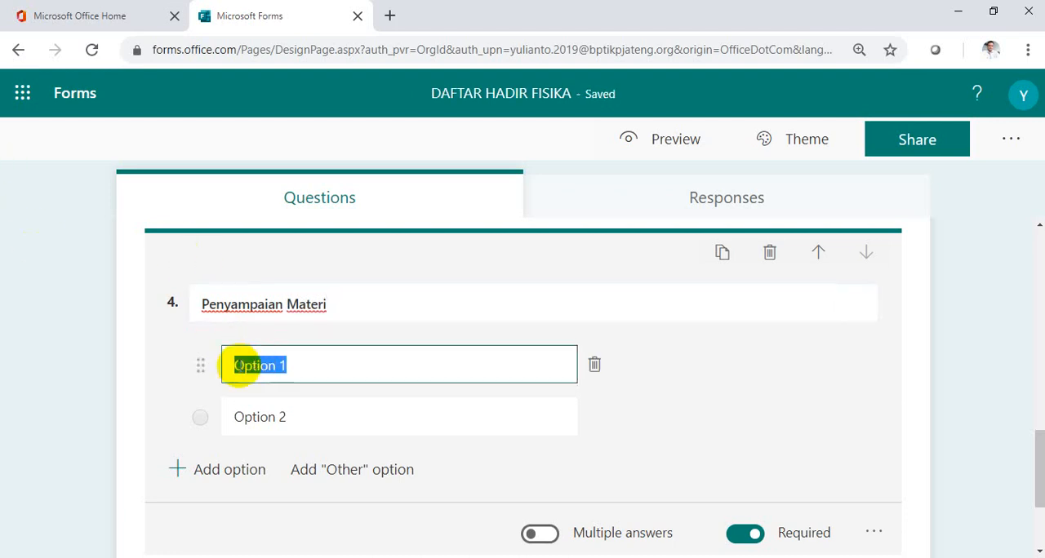
type("sangat jelas")
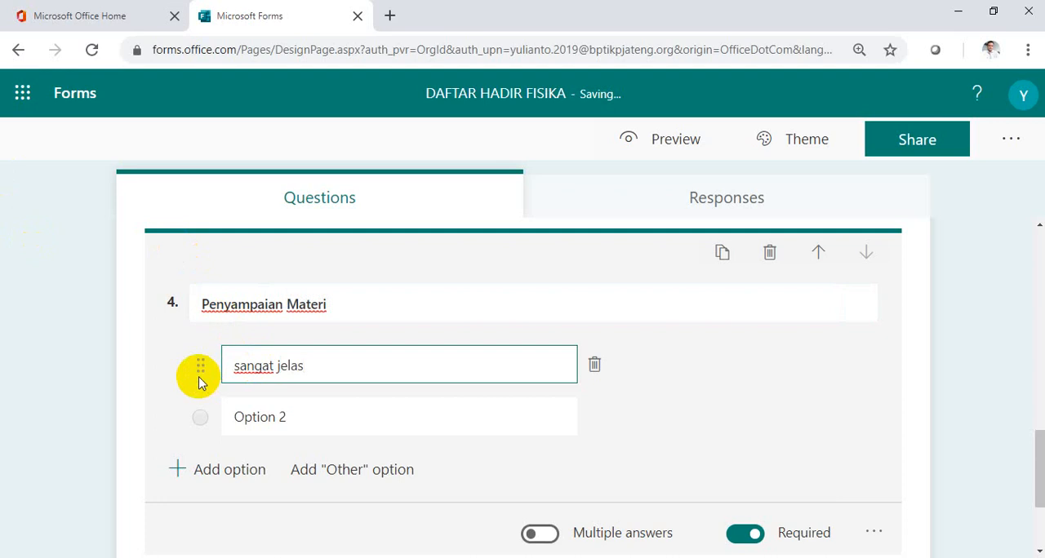
key("Return")
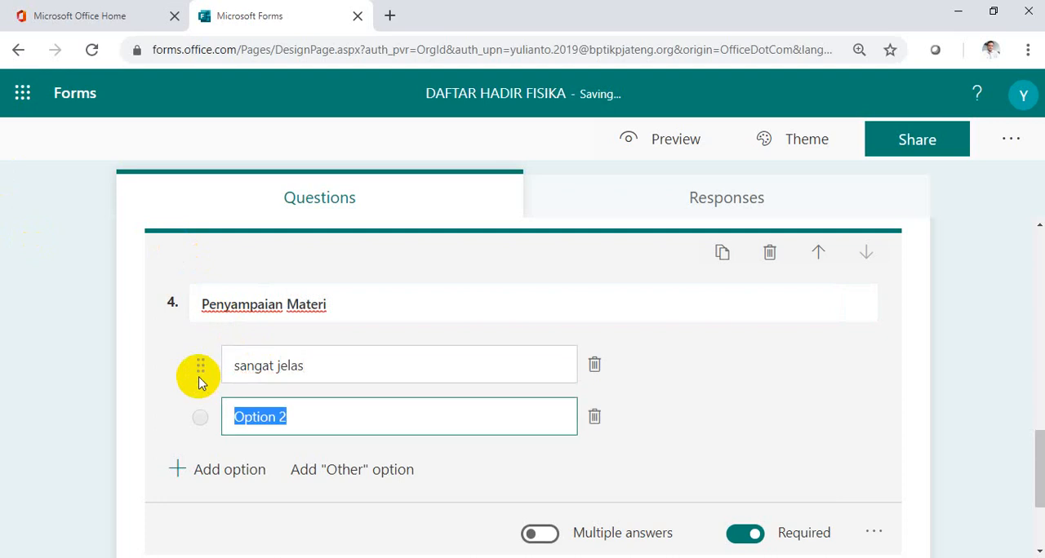
type("jelas")
key("Return")
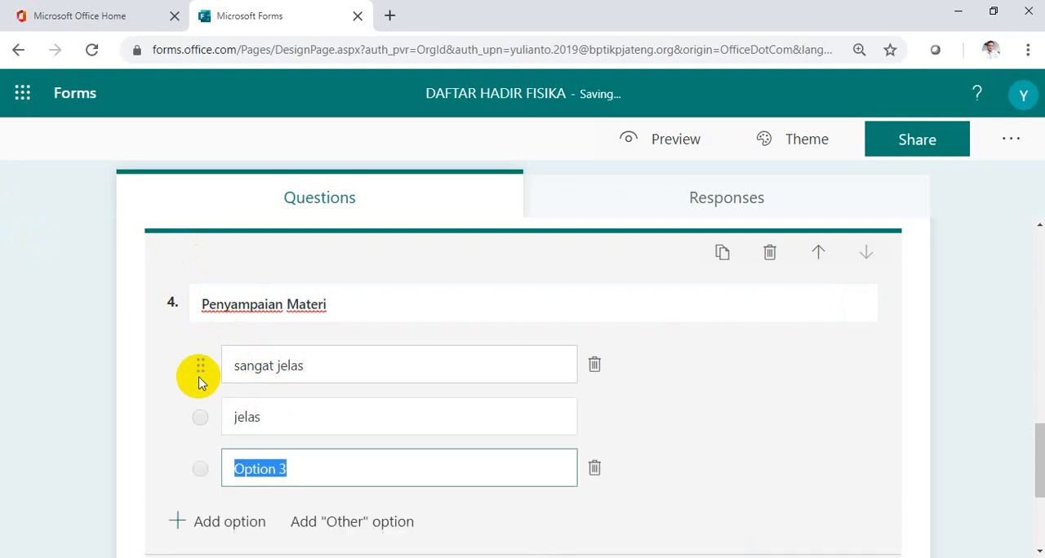
type("kurang ")
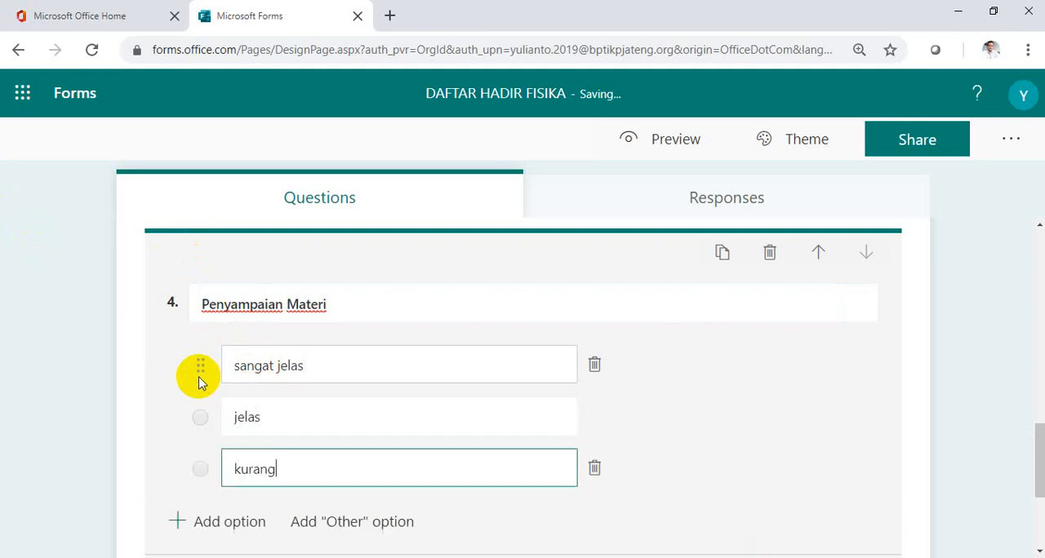
type("jelas")
key("Return")
type("t")
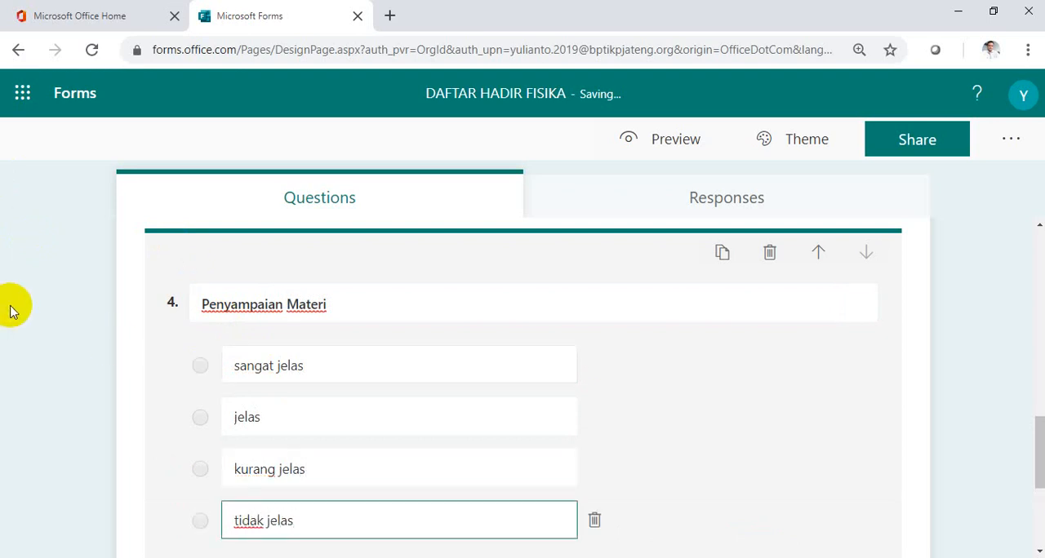
Add a text question reading "Masukan untuk pembelajaran berikutnya" as the fifth question, after Penyampaian Materi.
scroll(427, 364, "down", 1)
scroll(428, 364, "down", 1)
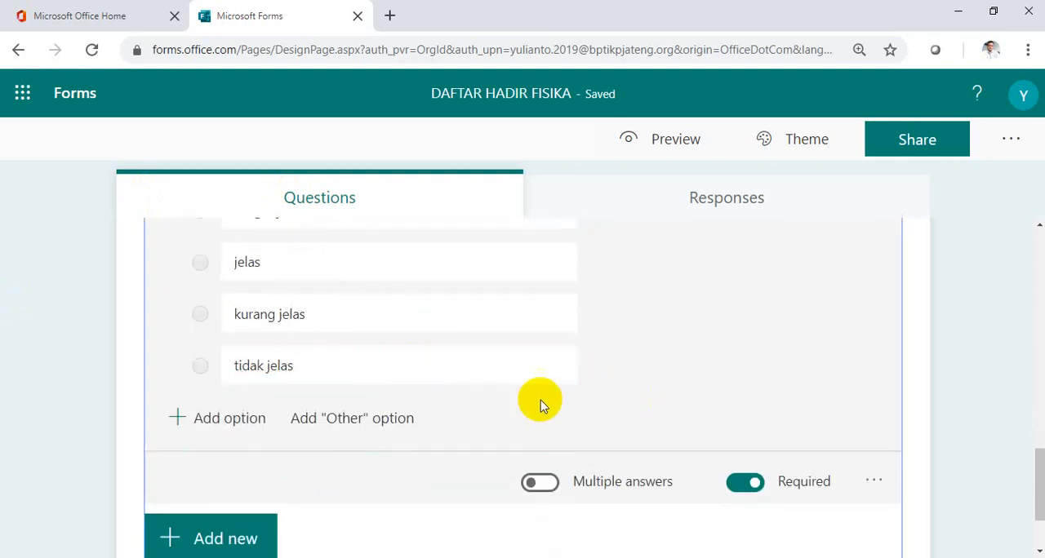
left_click(436, 380)
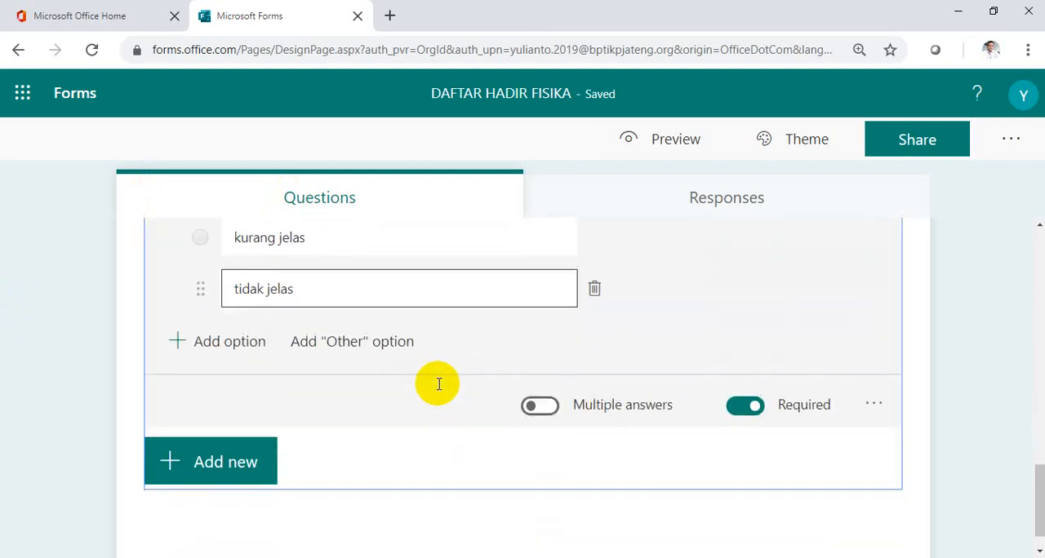
left_click(253, 461)
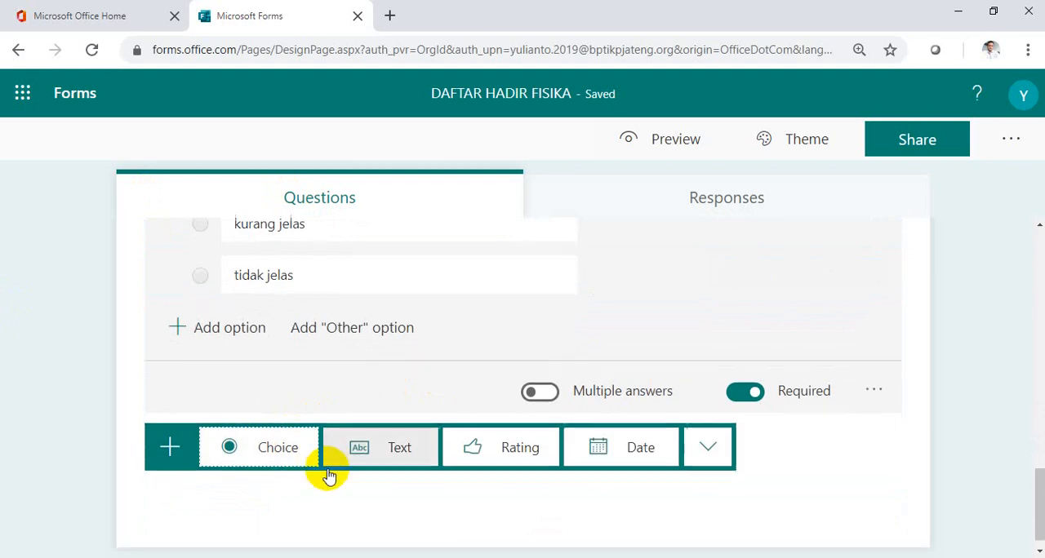
left_click(394, 430)
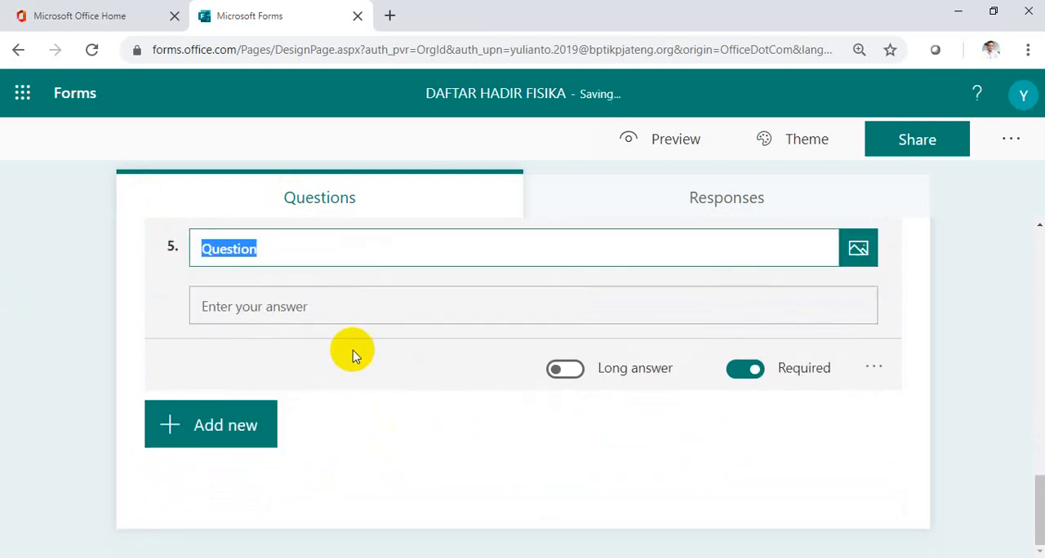
type("Masukan")
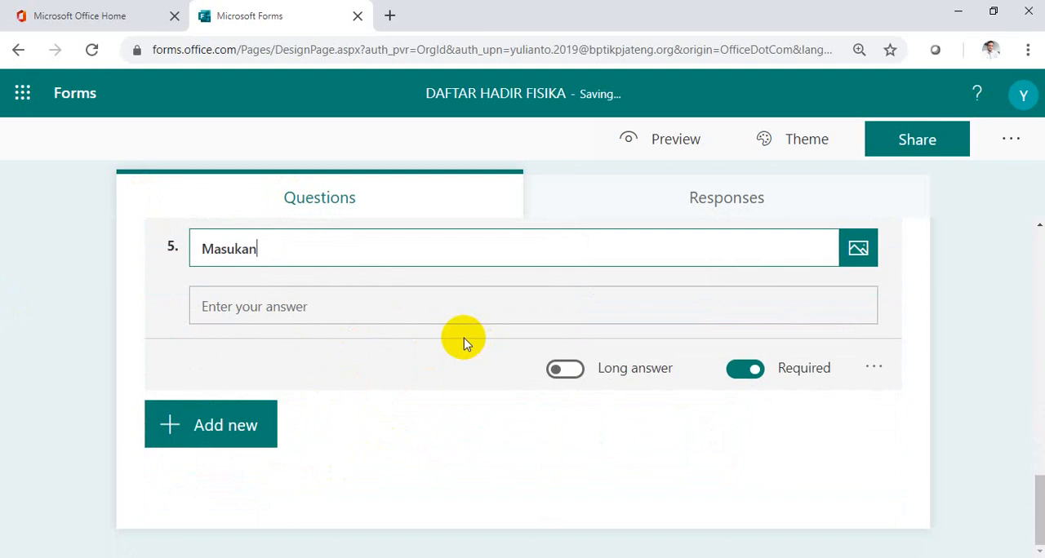
type(" untuk pembe")
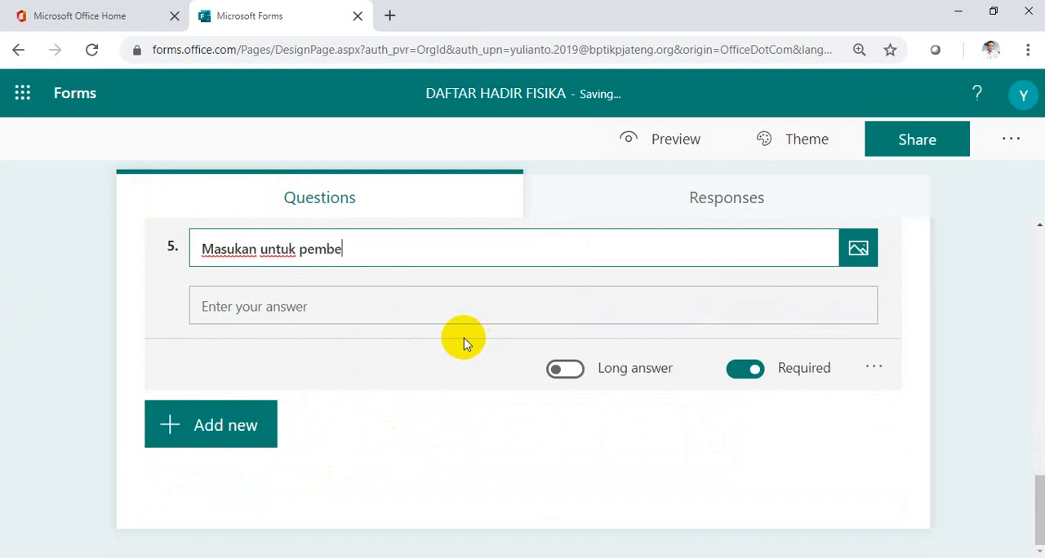
type("lajaran b")
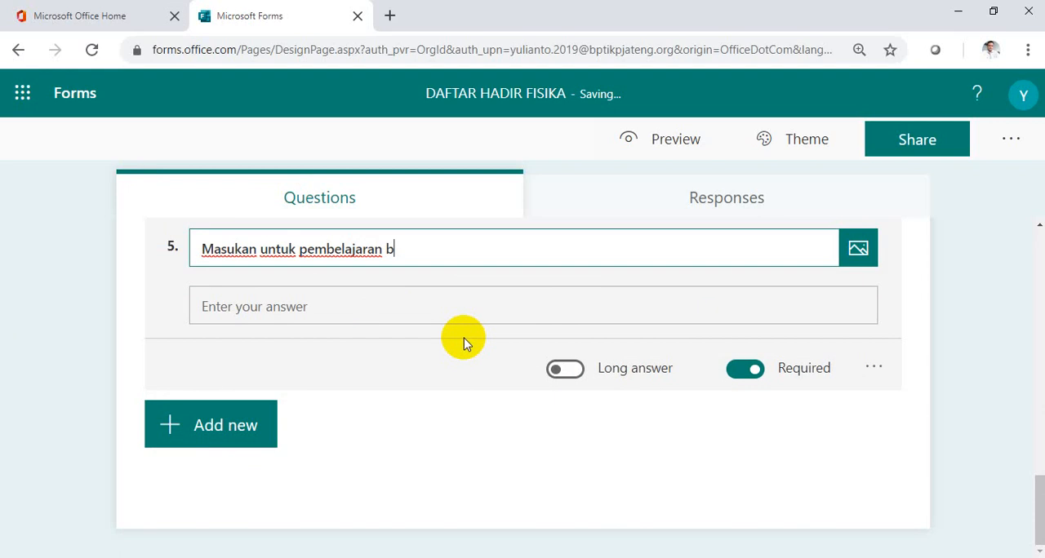
type("eikutnya")
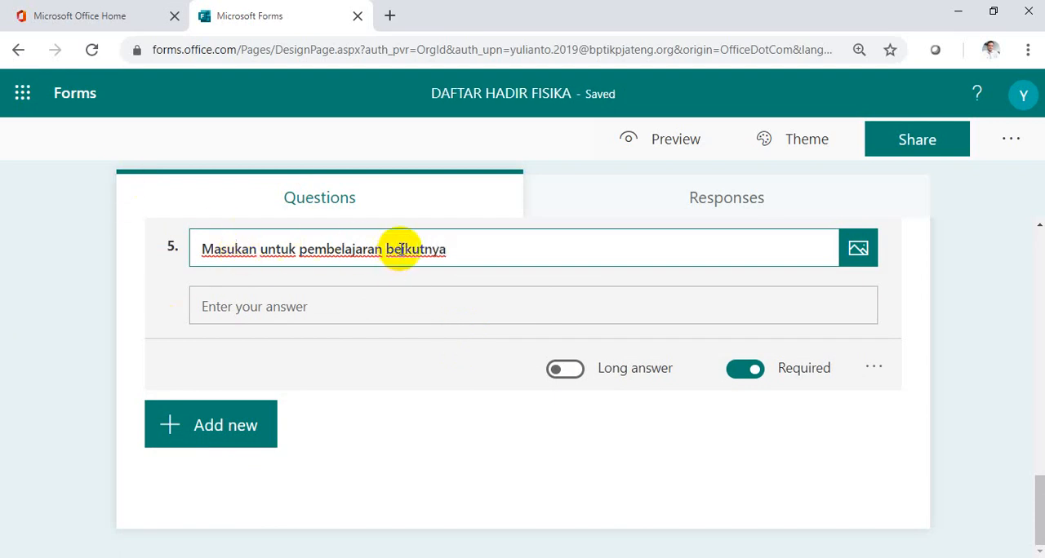
left_click(401, 249)
type("r")
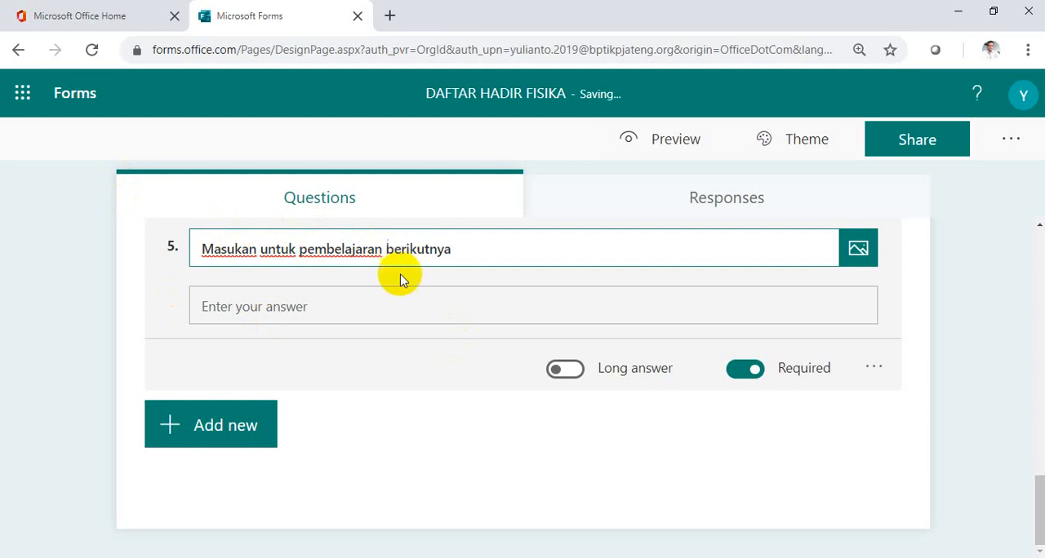
left_click(479, 463)
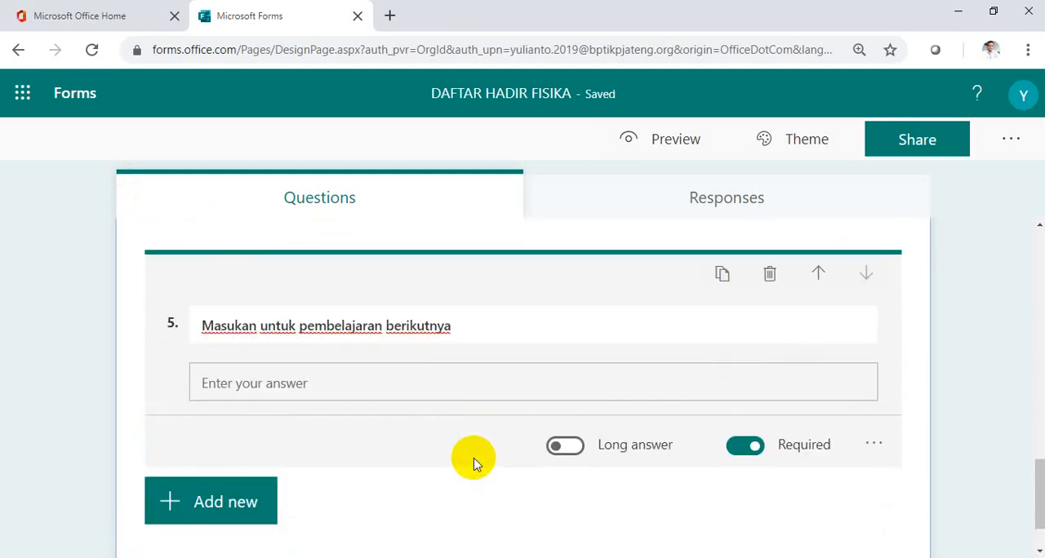
Review the first questions and add a text question reading "NIS" at the end of the form.
scroll(472, 462, "up", 15)
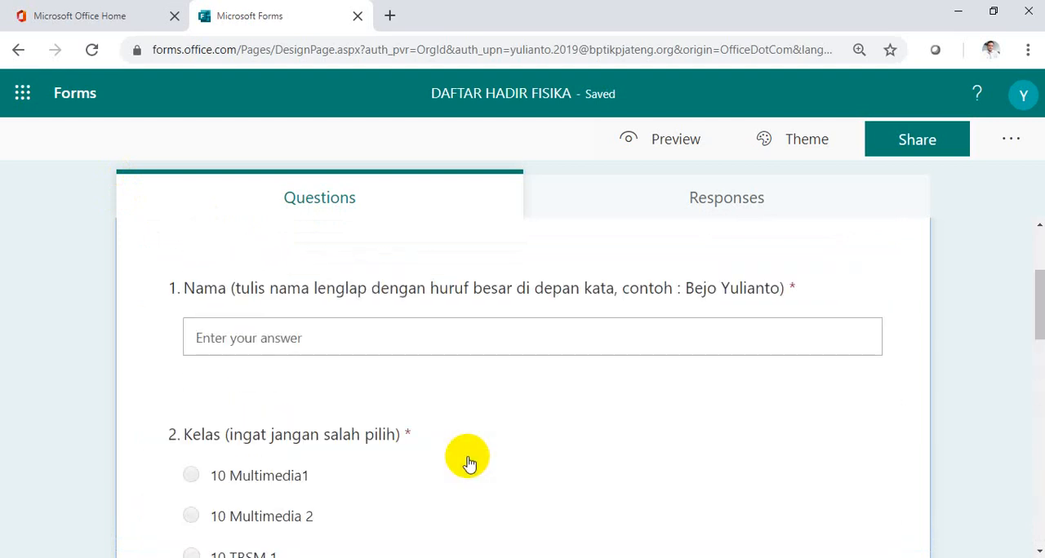
scroll(465, 462, "down", 2)
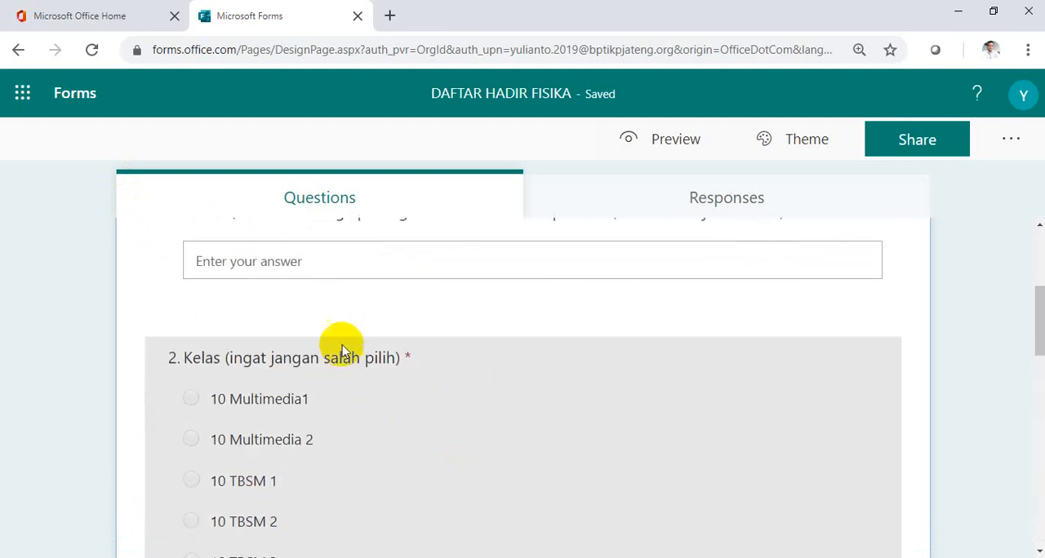
scroll(389, 367, "up", 2)
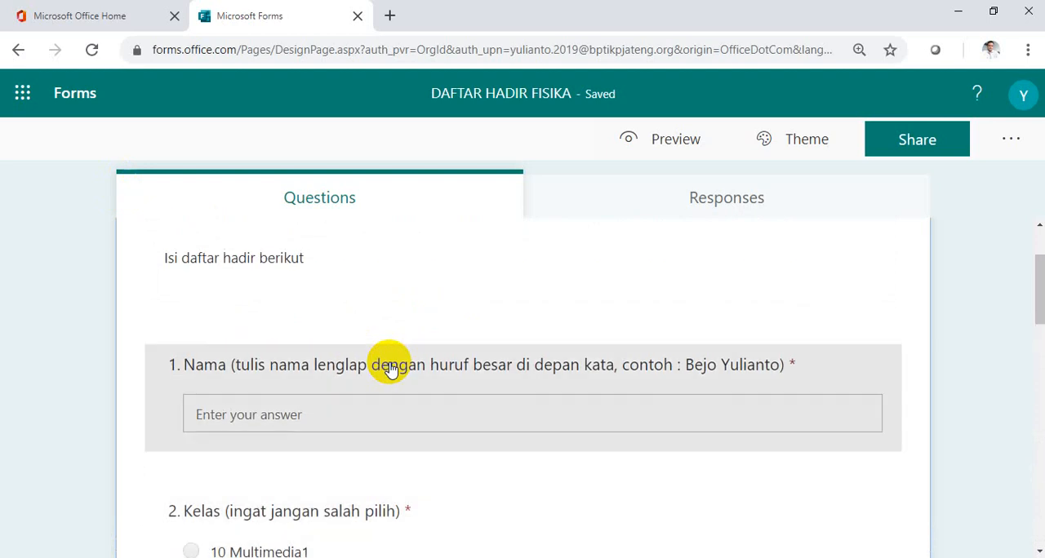
scroll(390, 366, "down", 5)
scroll(389, 366, "up", 4)
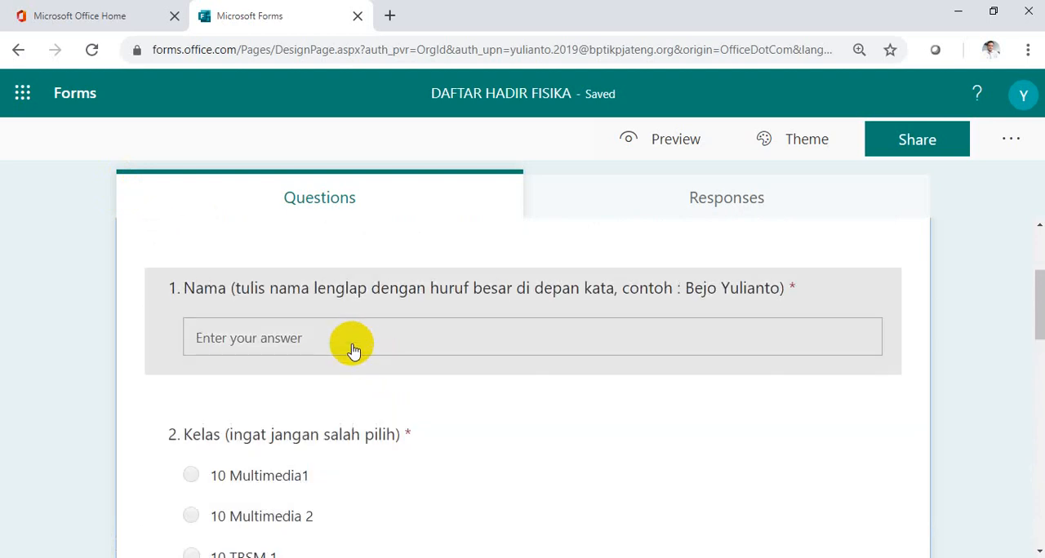
scroll(352, 350, "down", 12)
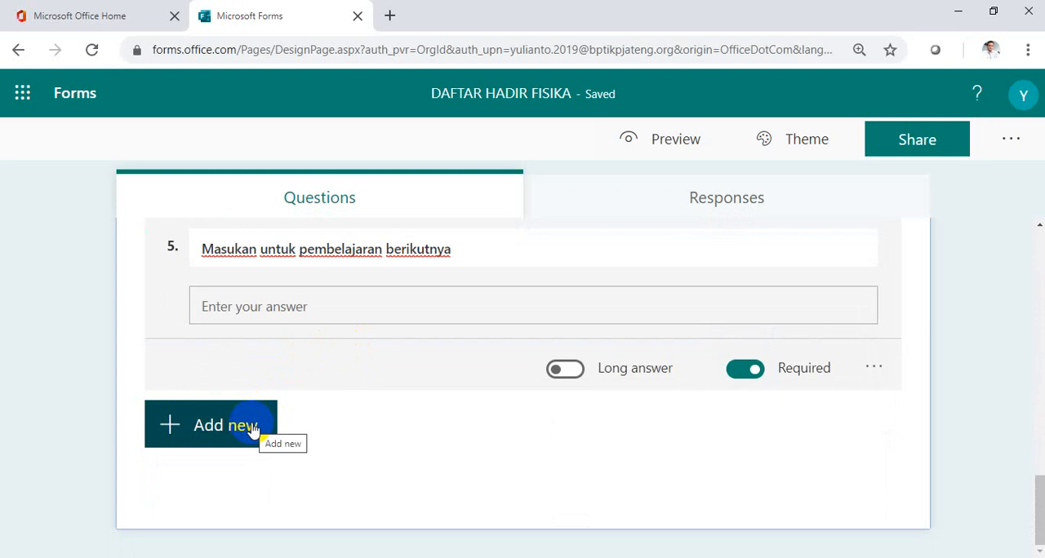
left_click(253, 430)
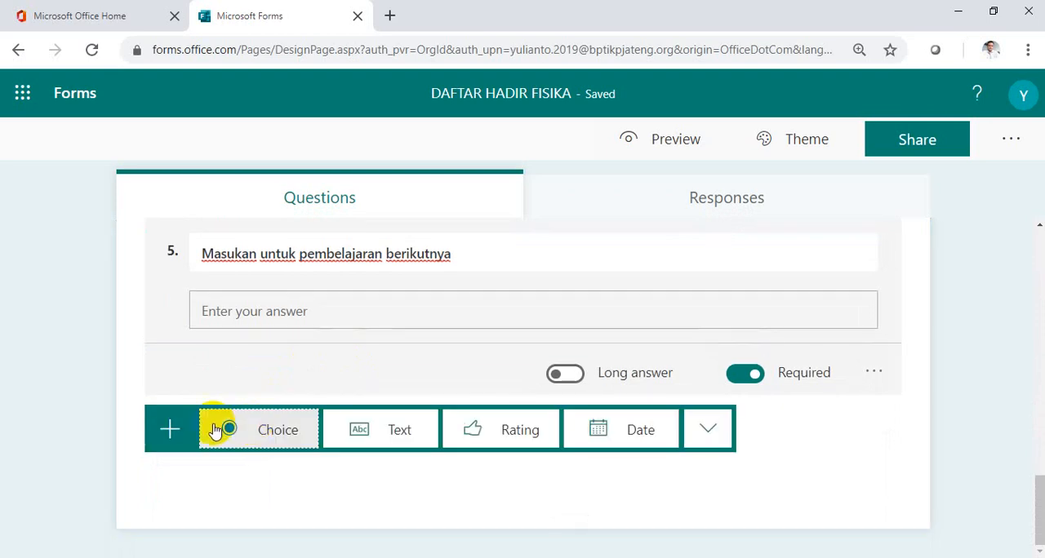
left_click(403, 441)
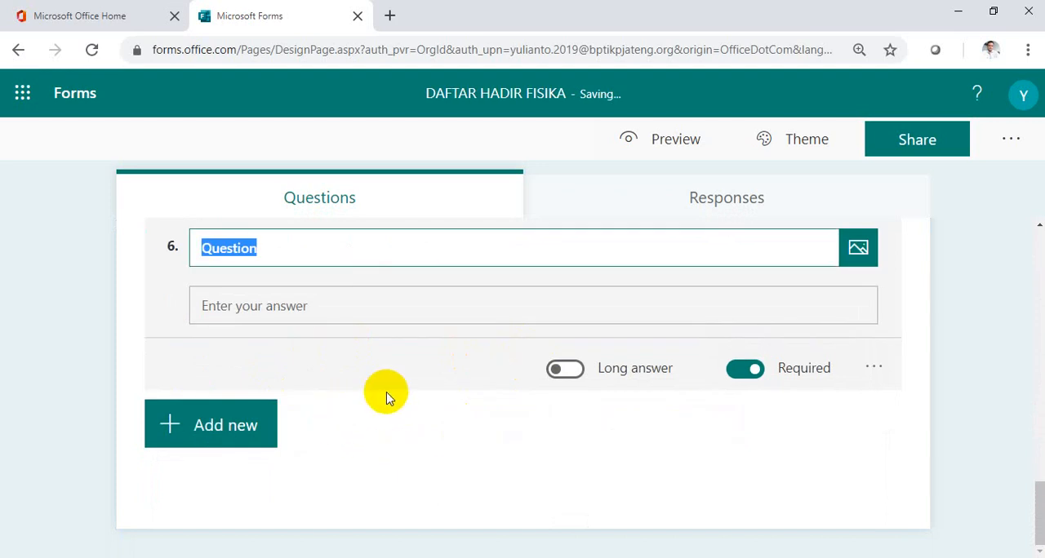
type("NIS")
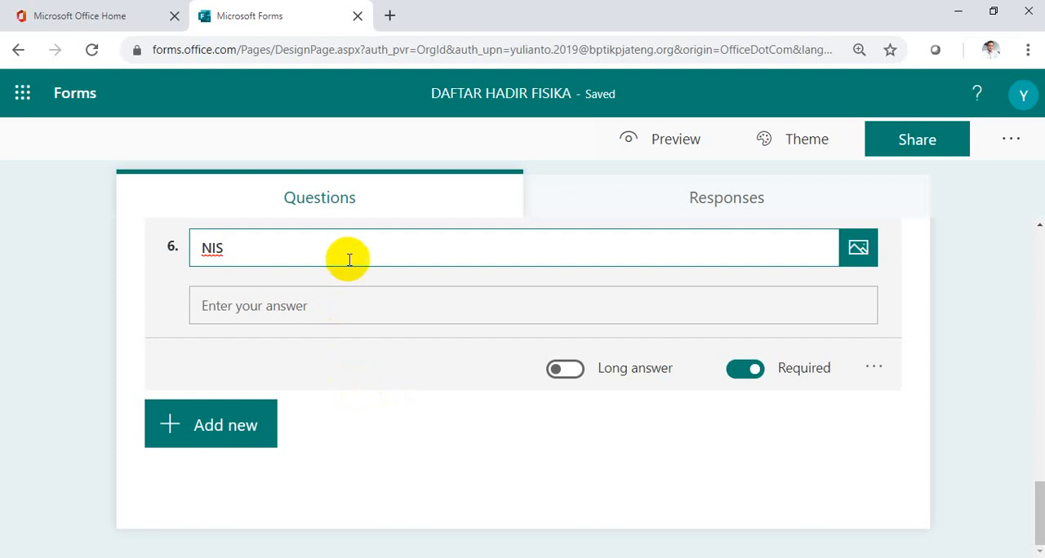
left_click(416, 470)
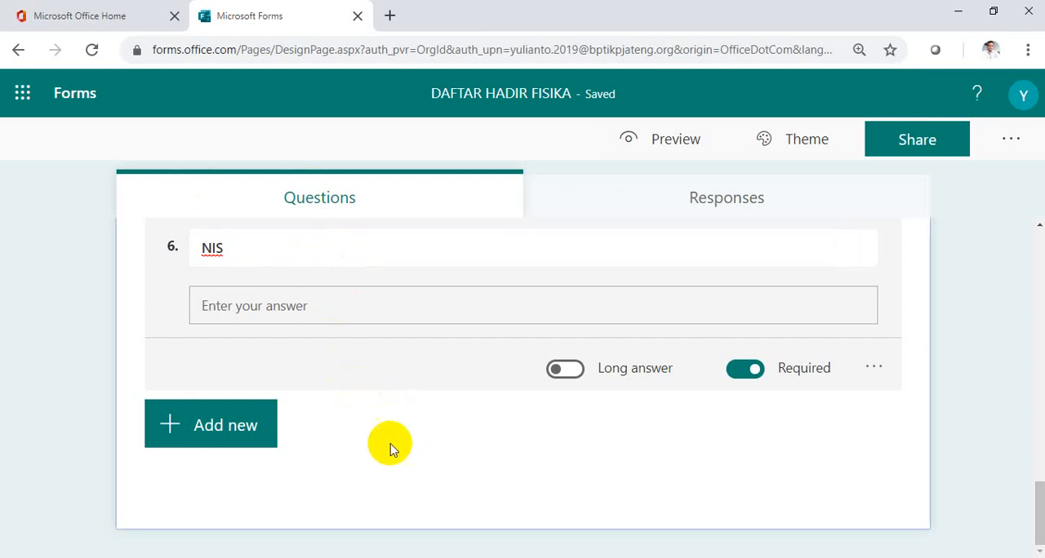
Reorder the NIS question so it is third in the form, between the Kelas and Akses Internet questions.
left_click(312, 253)
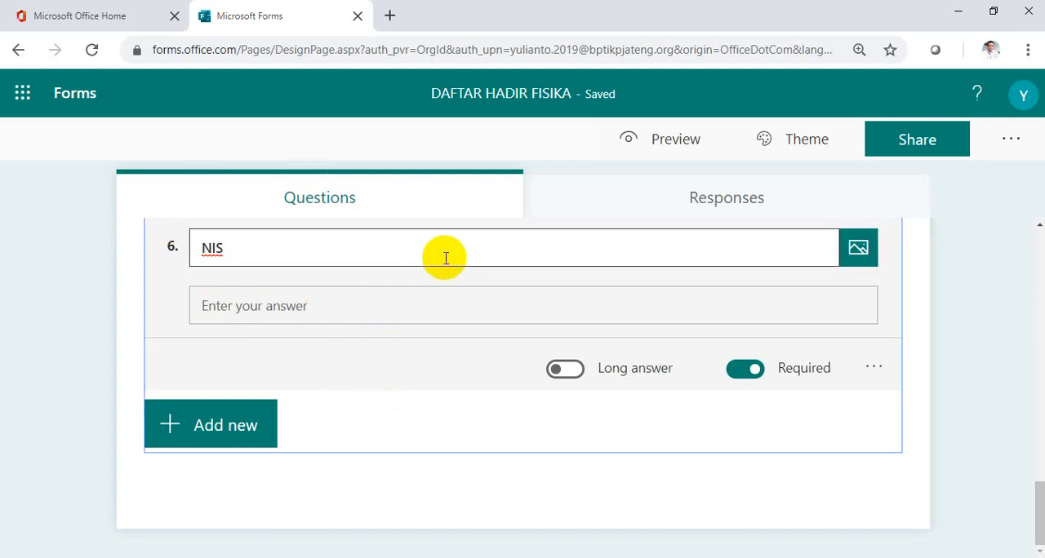
scroll(446, 258, "up", 1)
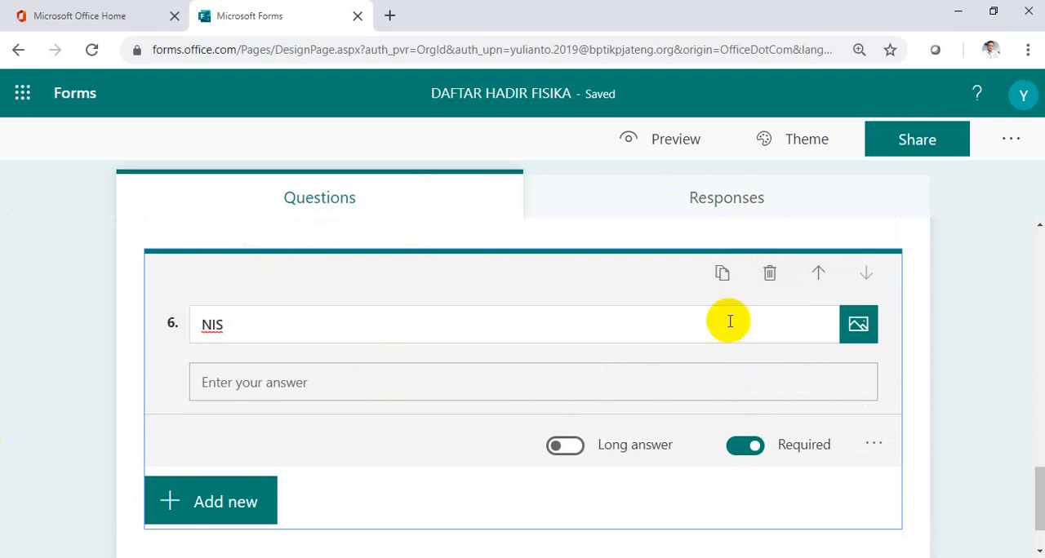
left_click(819, 275)
left_click(819, 275)
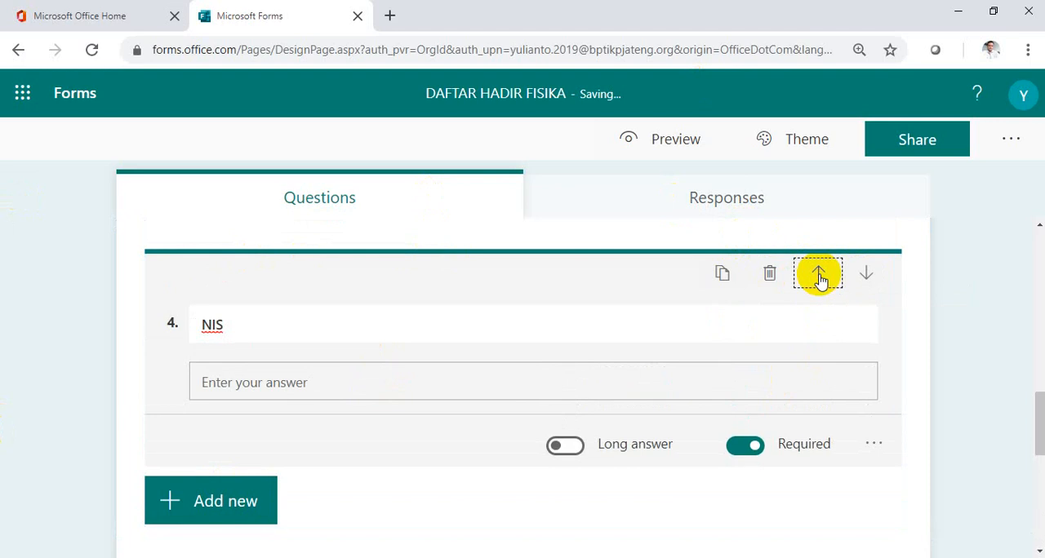
left_click(819, 275)
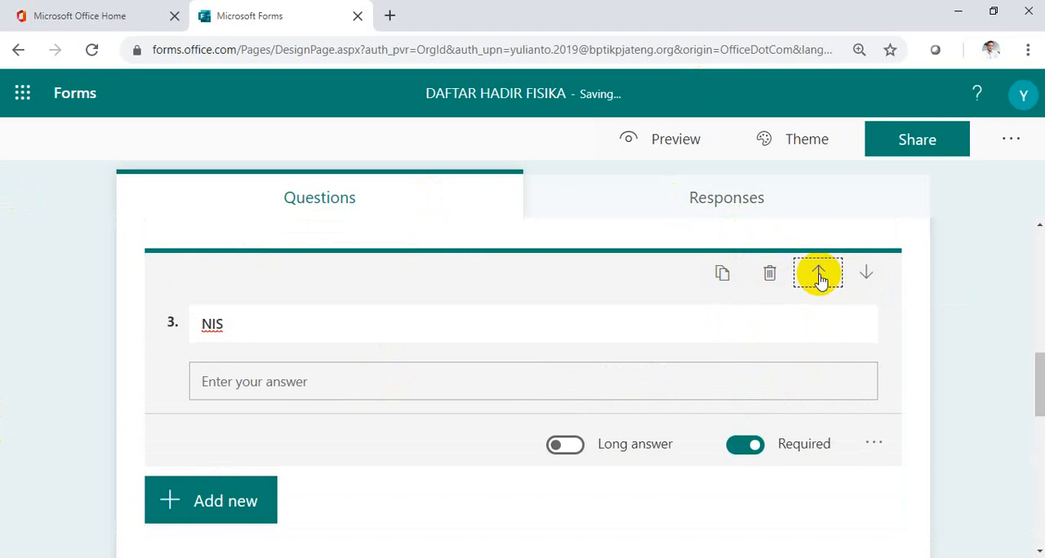
left_click(819, 275)
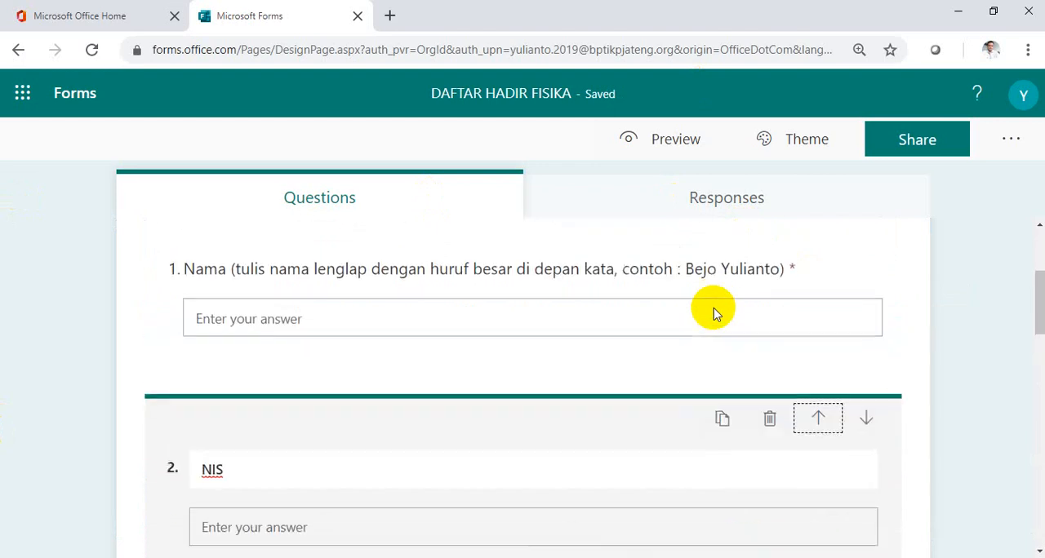
left_click(870, 427)
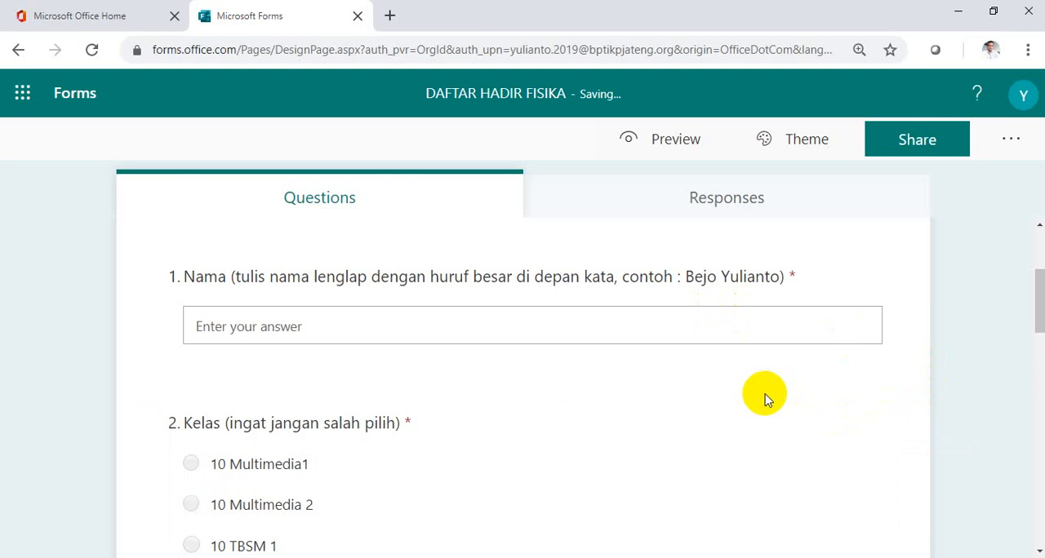
Try the space and octopus themes on the form and apply the orange living-room theme.
scroll(764, 400, "down", 10)
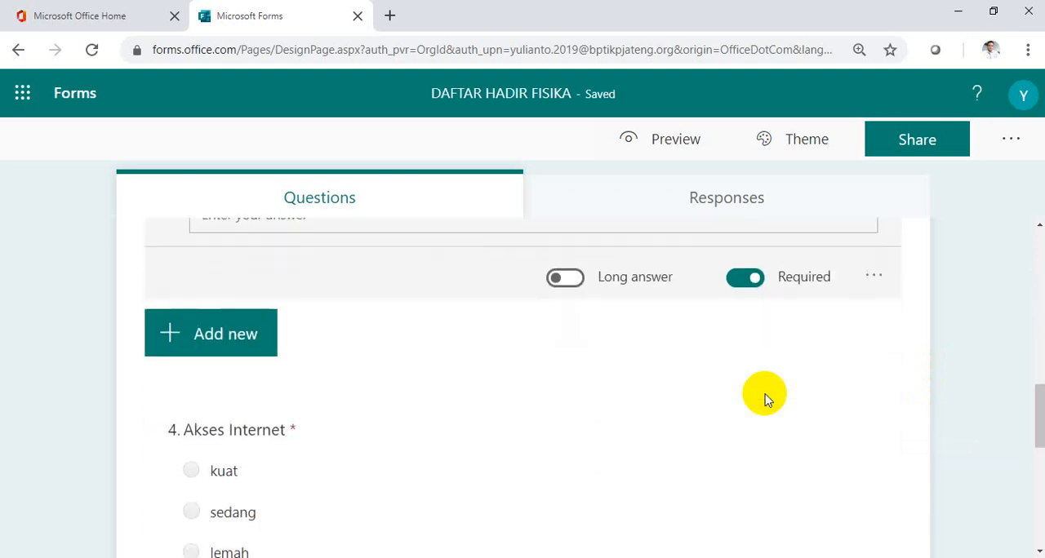
scroll(765, 400, "up", 10)
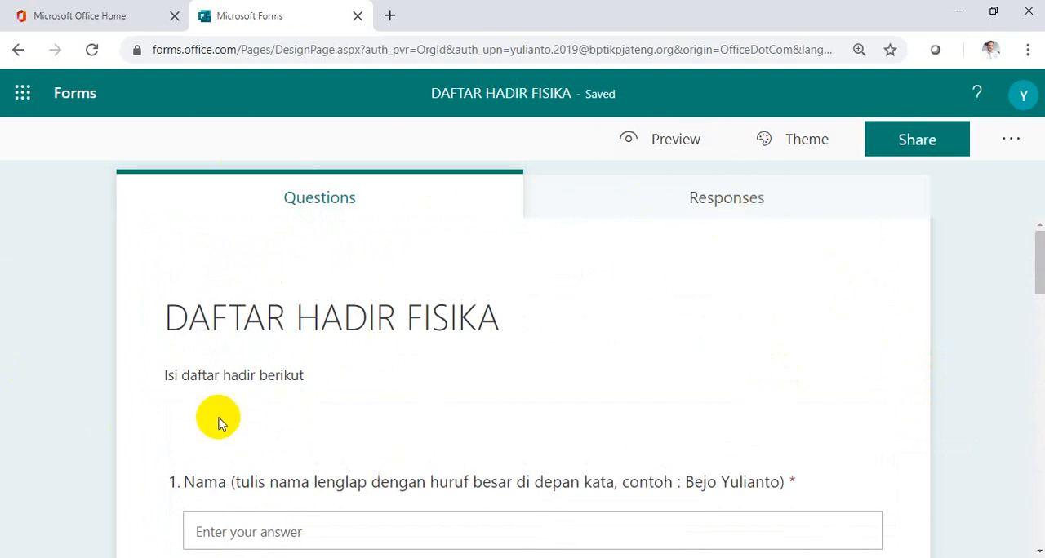
left_click(812, 147)
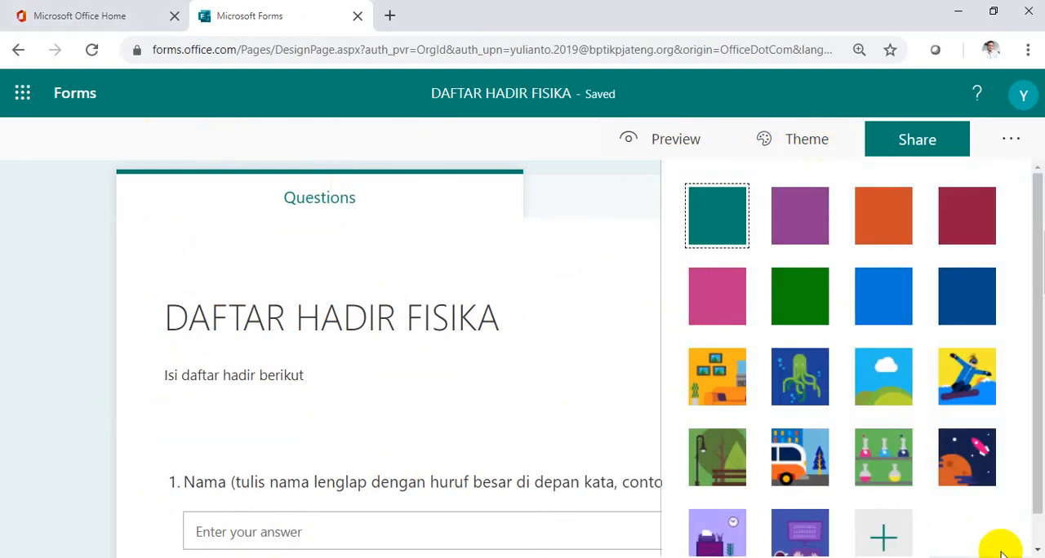
left_click(975, 478)
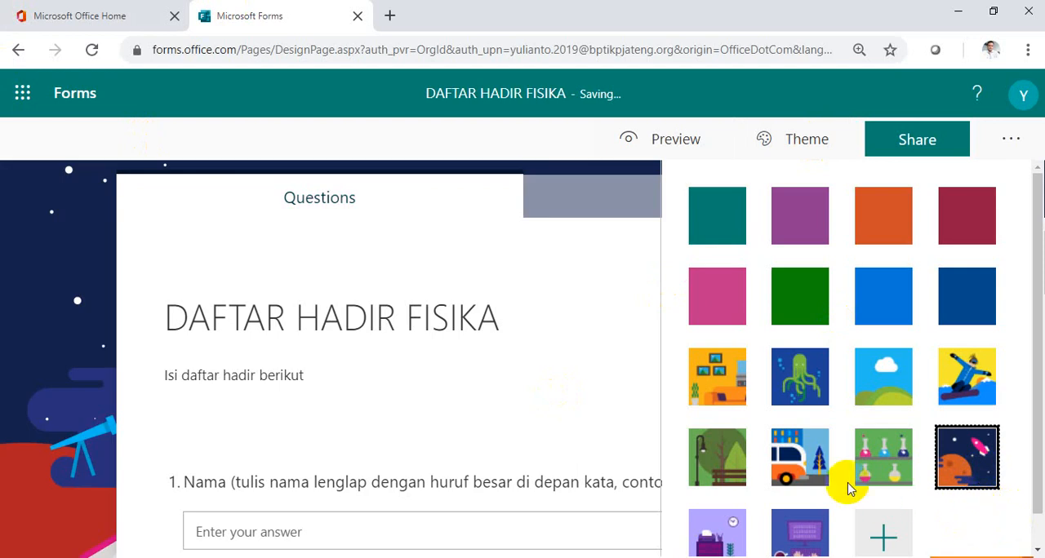
left_click(796, 404)
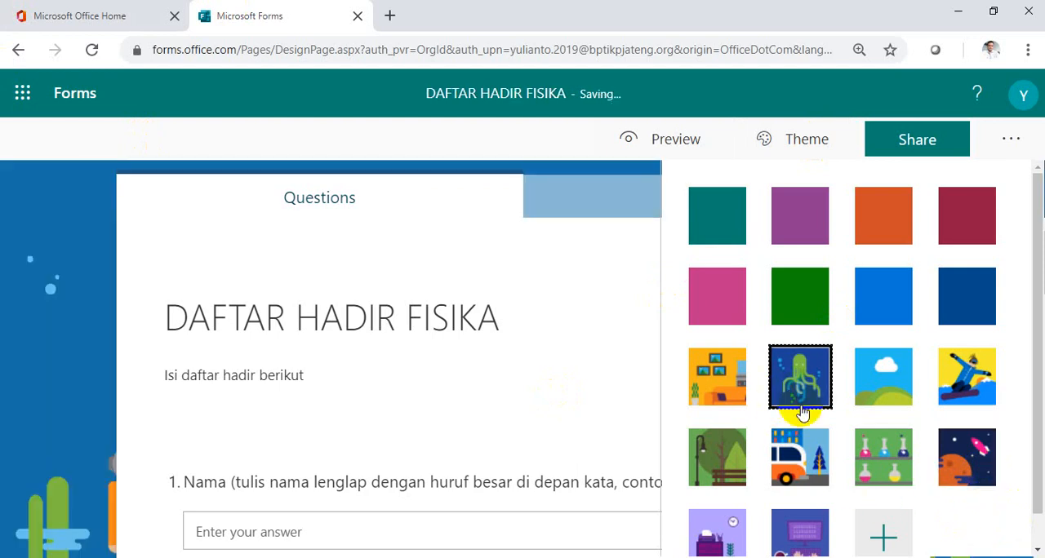
left_click(735, 402)
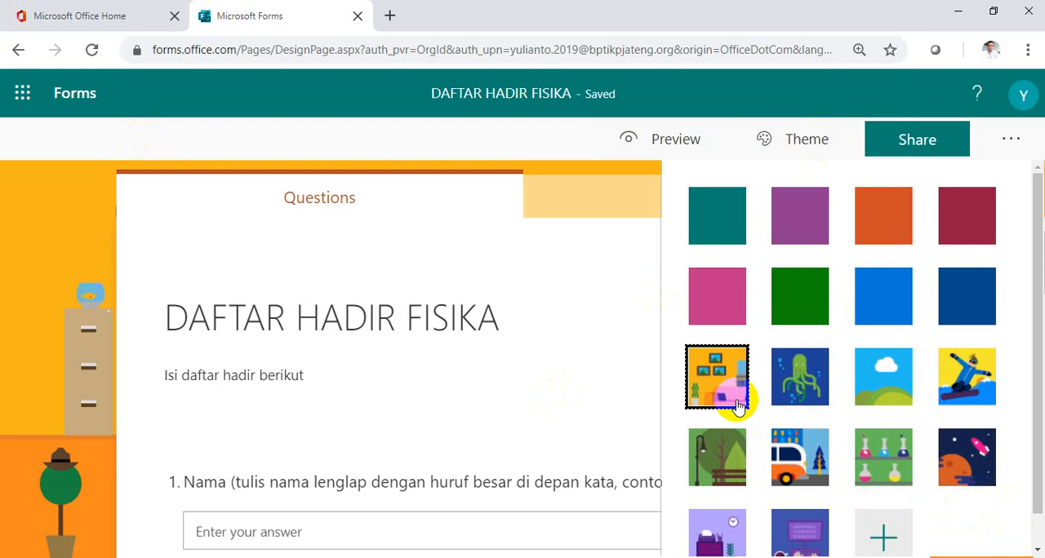
Preview the form in the computer view and look through all its questions down to the submit area.
left_click(676, 153)
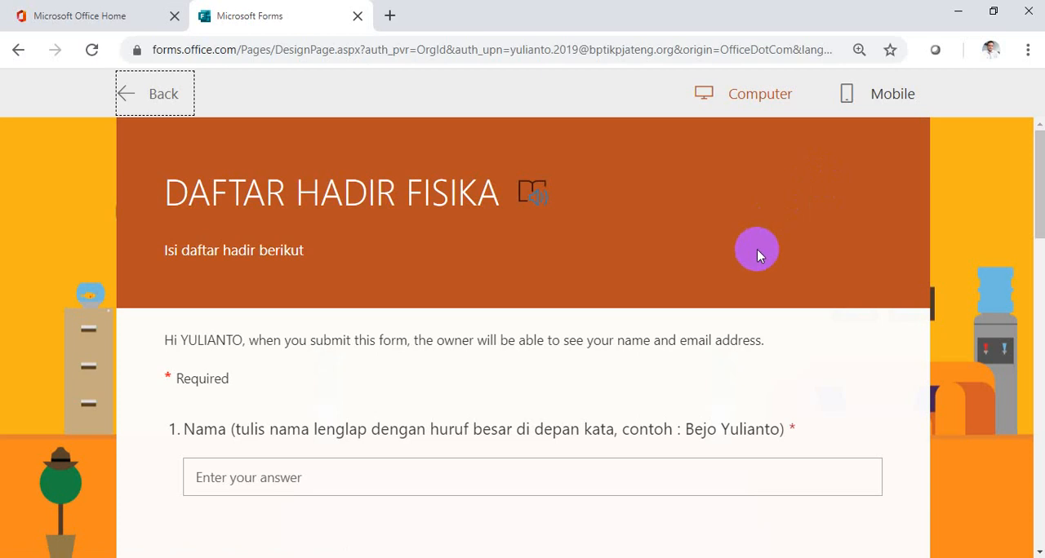
scroll(756, 254, "down", 5)
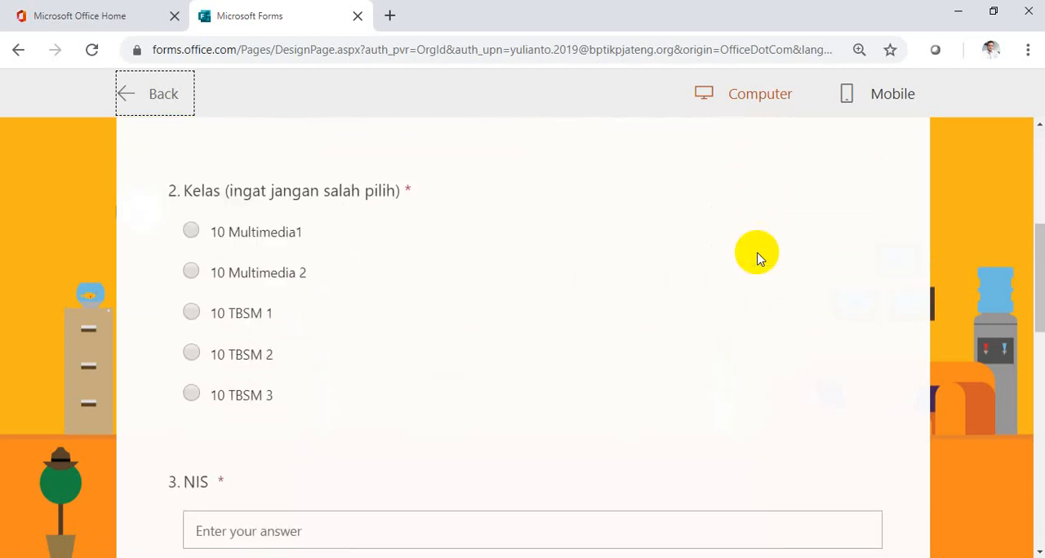
scroll(757, 257, "down", 7)
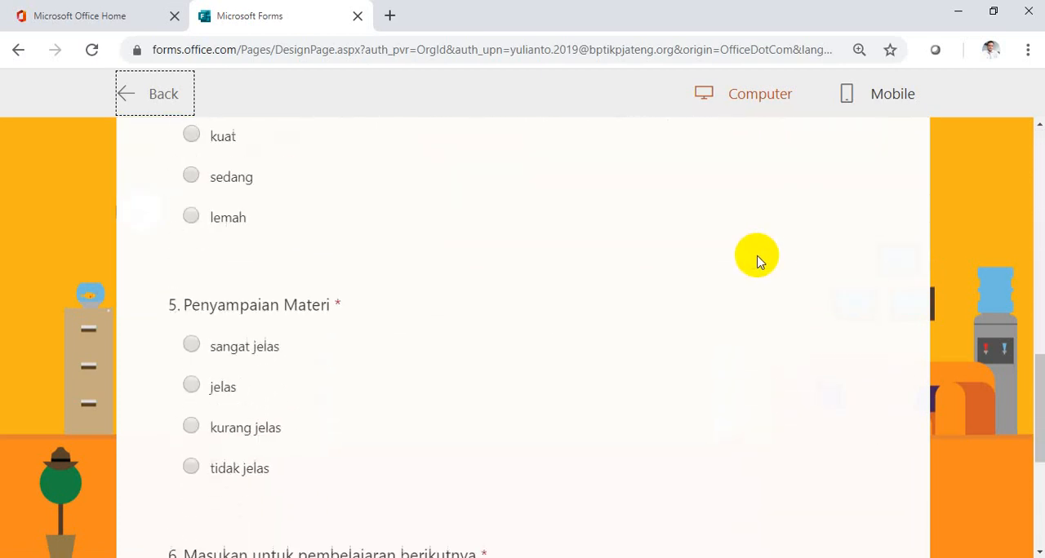
scroll(757, 261, "down", 3)
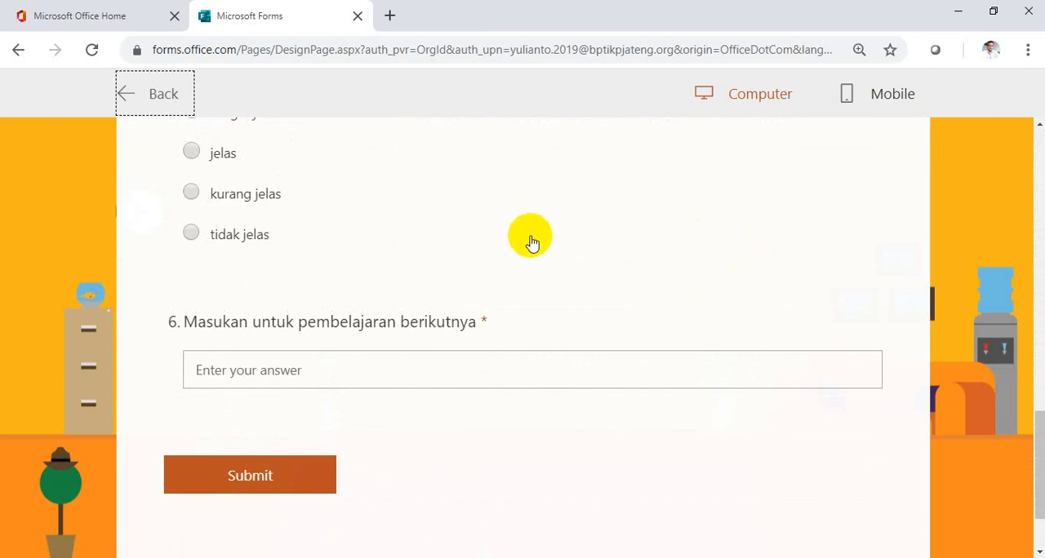
Review the questions in the computer preview, check the form in the mobile view, and return to the form editor.
scroll(538, 290, "up", 3)
scroll(546, 291, "down", 1)
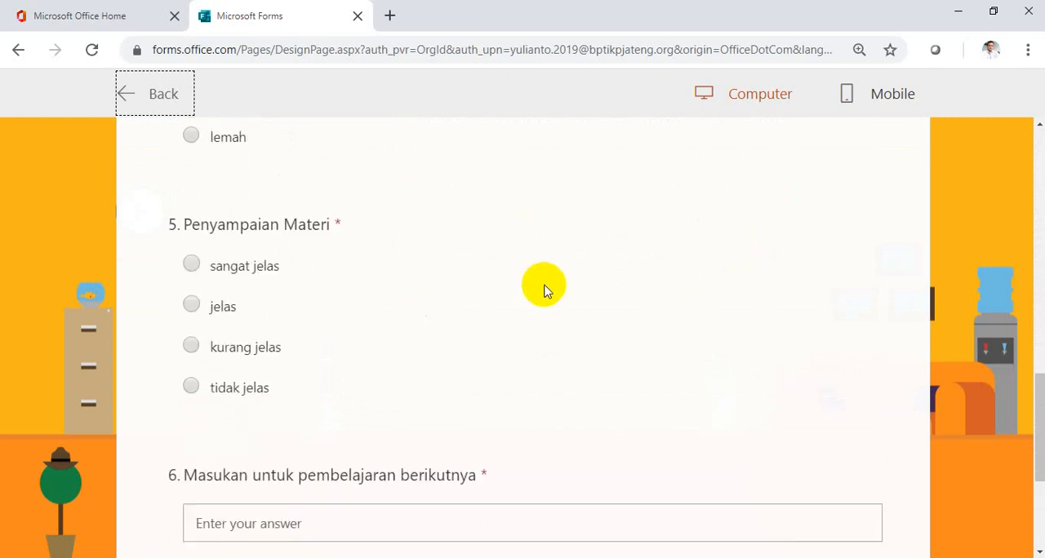
scroll(546, 292, "down", 1)
scroll(547, 291, "up", 10)
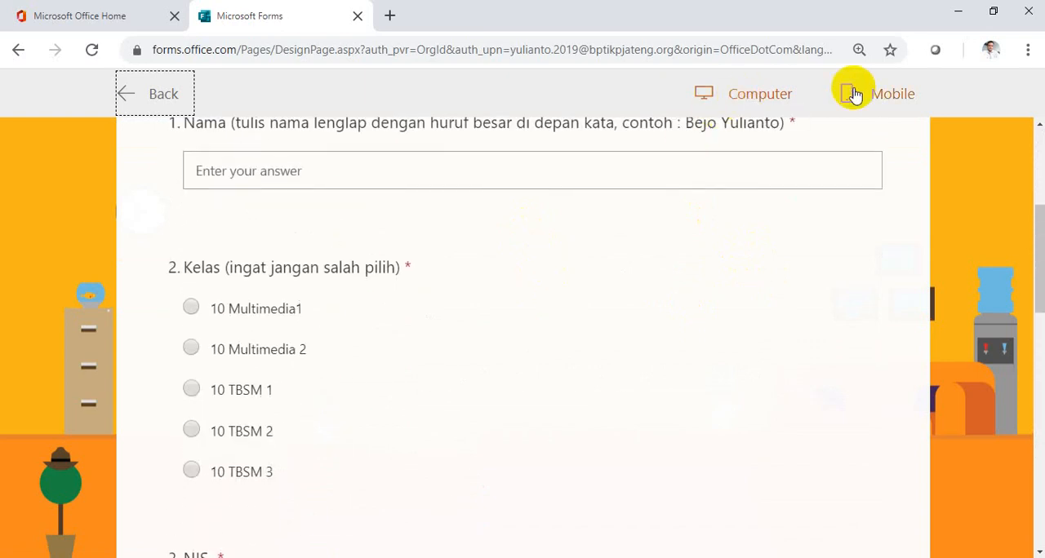
left_click(881, 94)
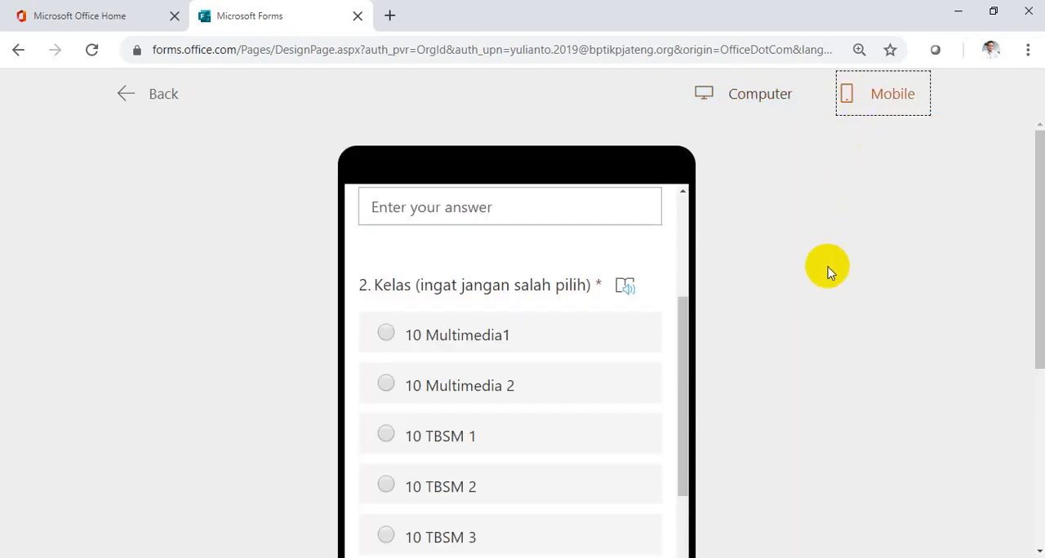
scroll(827, 270, "down", 4)
scroll(828, 271, "up", 5)
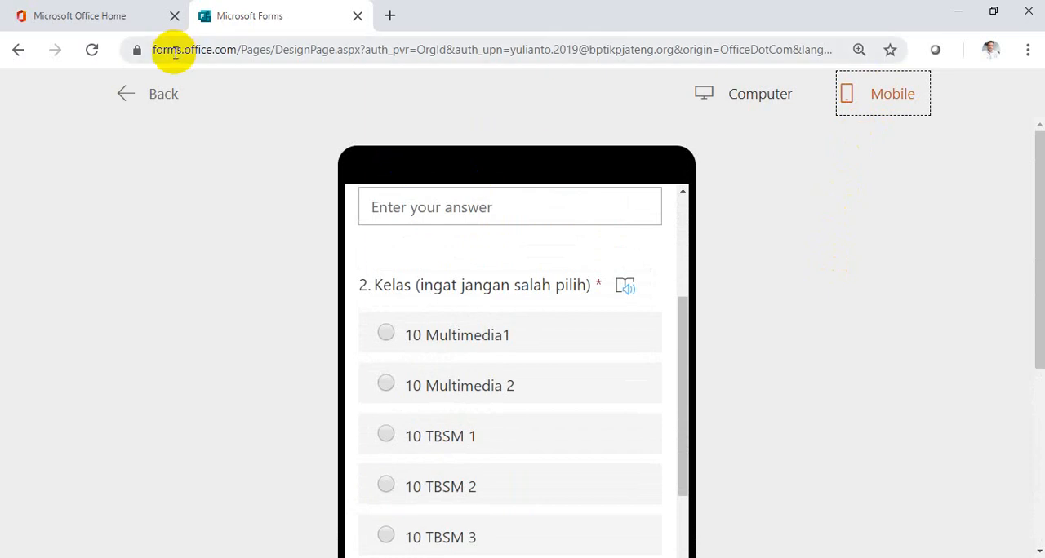
left_click(154, 99)
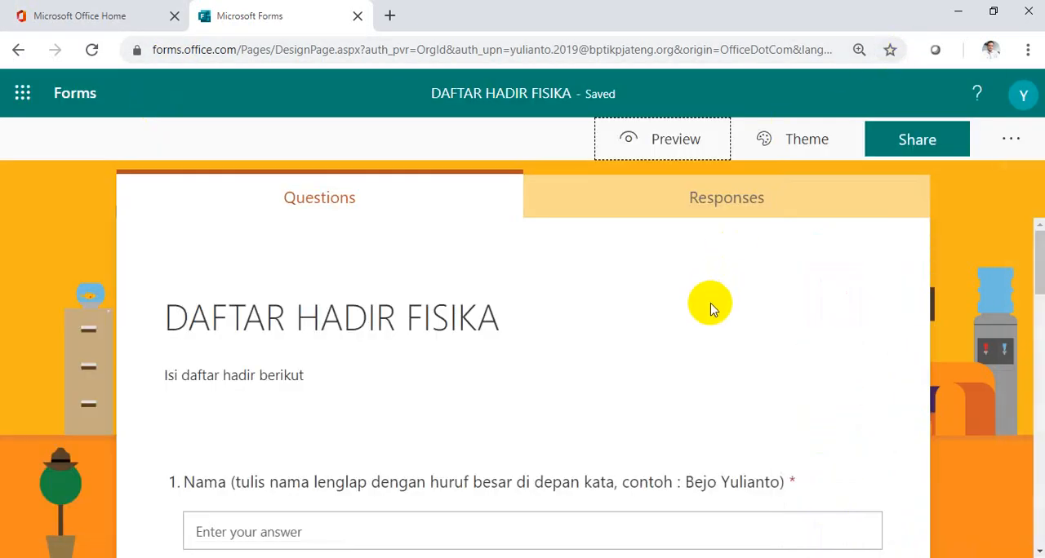
In the form settings, try limiting organization members to one response per person, and allow anyone with the link to respond.
scroll(710, 309, "down", 2)
scroll(711, 308, "down", 1)
scroll(710, 309, "up", 2)
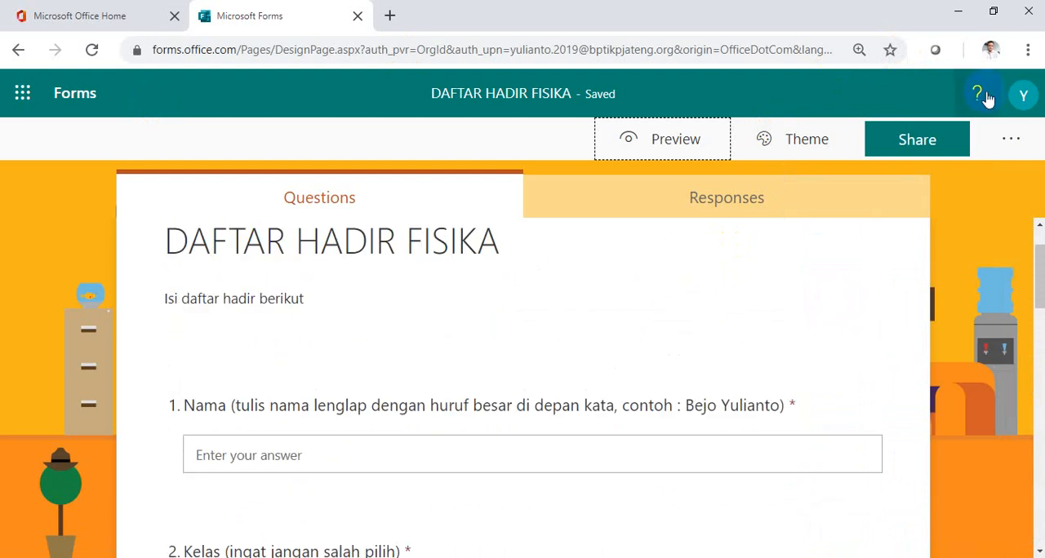
left_click(1017, 144)
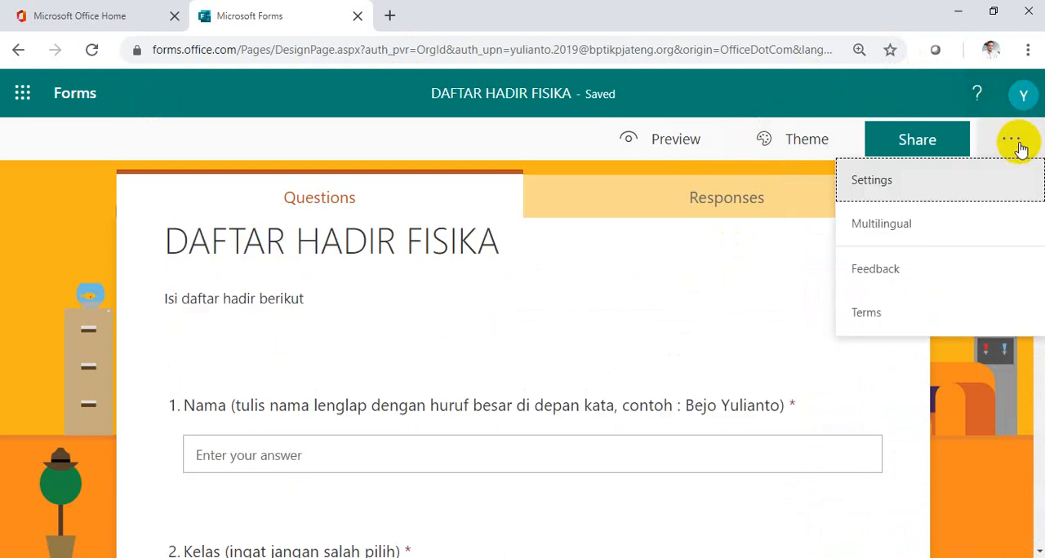
left_click(887, 189)
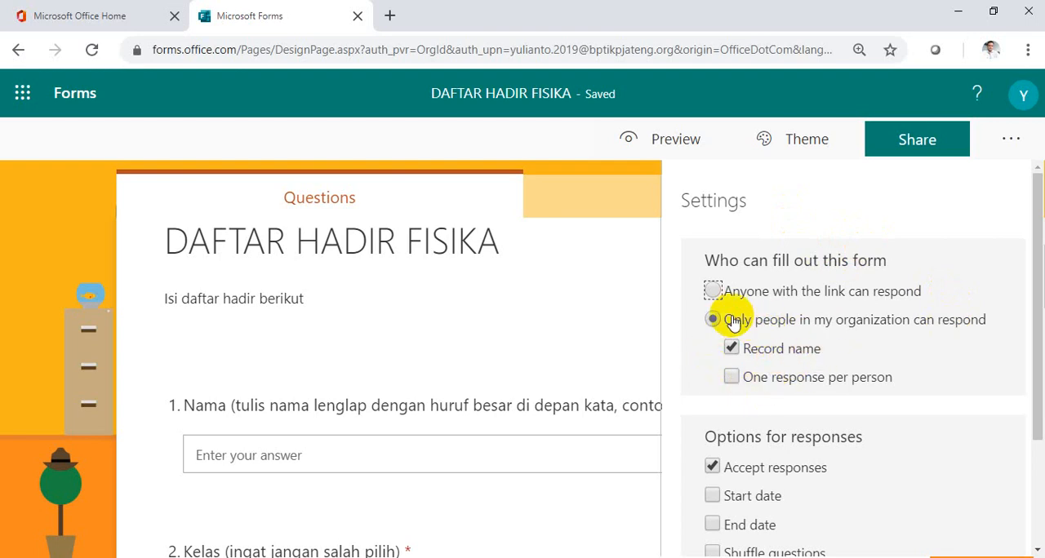
left_click(731, 380)
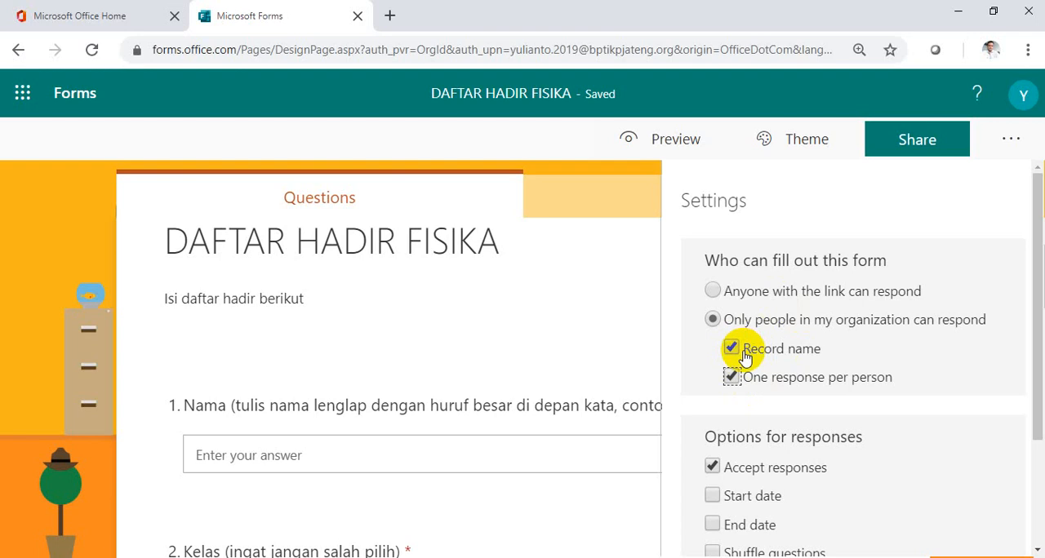
left_click(718, 294)
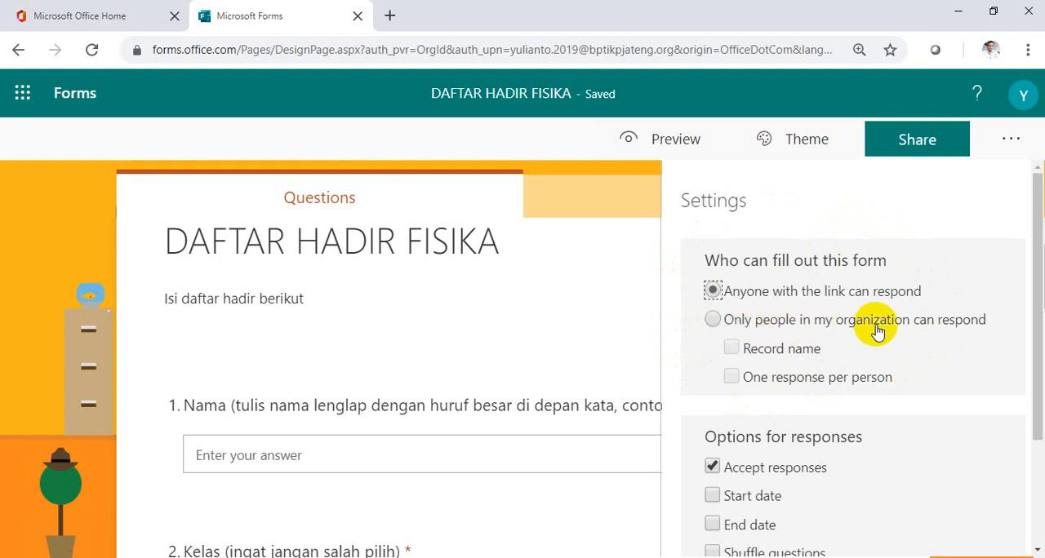
Stop the form from accepting responses and enter "maaf waktu sudah habis" as the message to recipients.
scroll(849, 323, "down", 1)
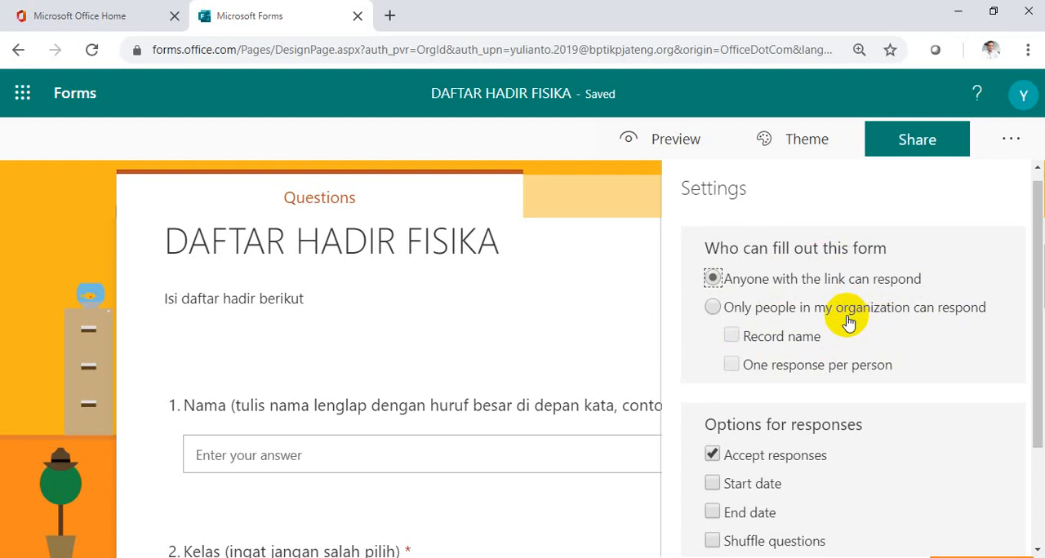
scroll(849, 323, "down", 3)
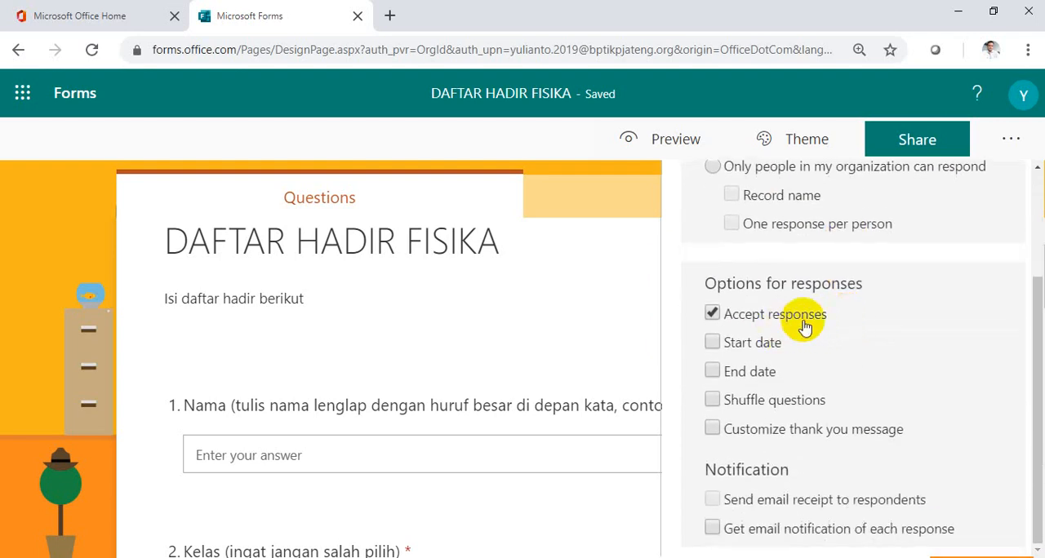
left_click(713, 314)
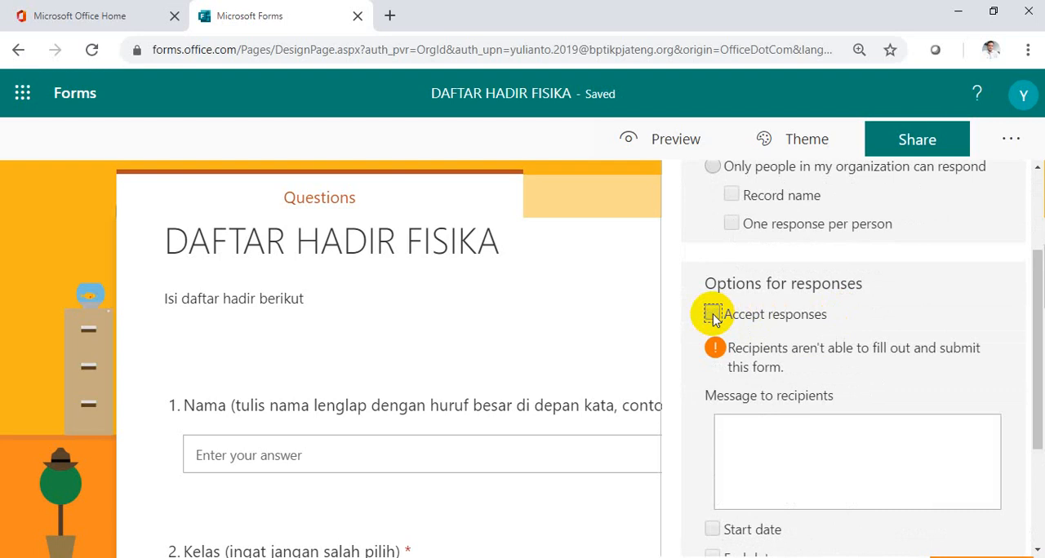
left_click(764, 428)
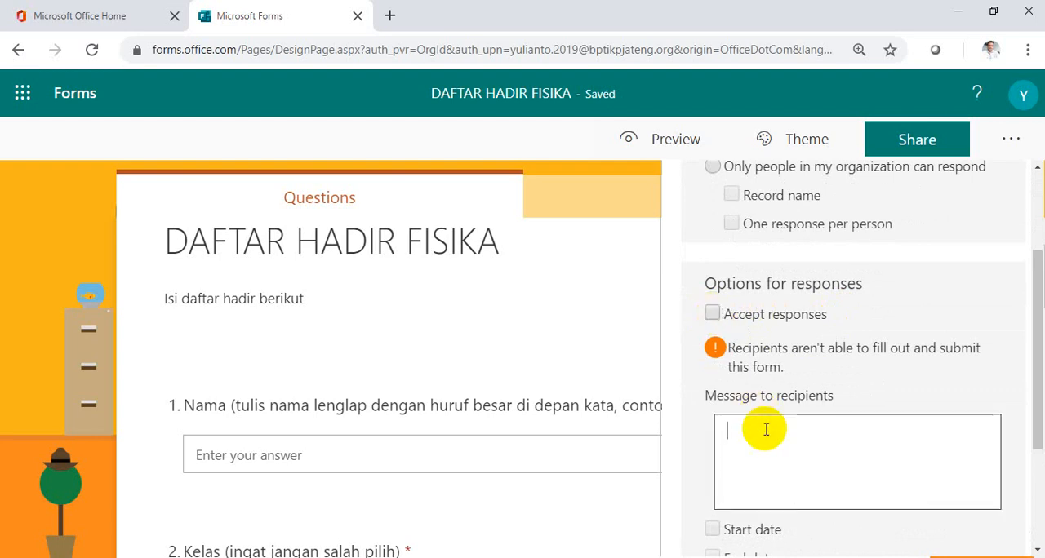
type("maaf ")
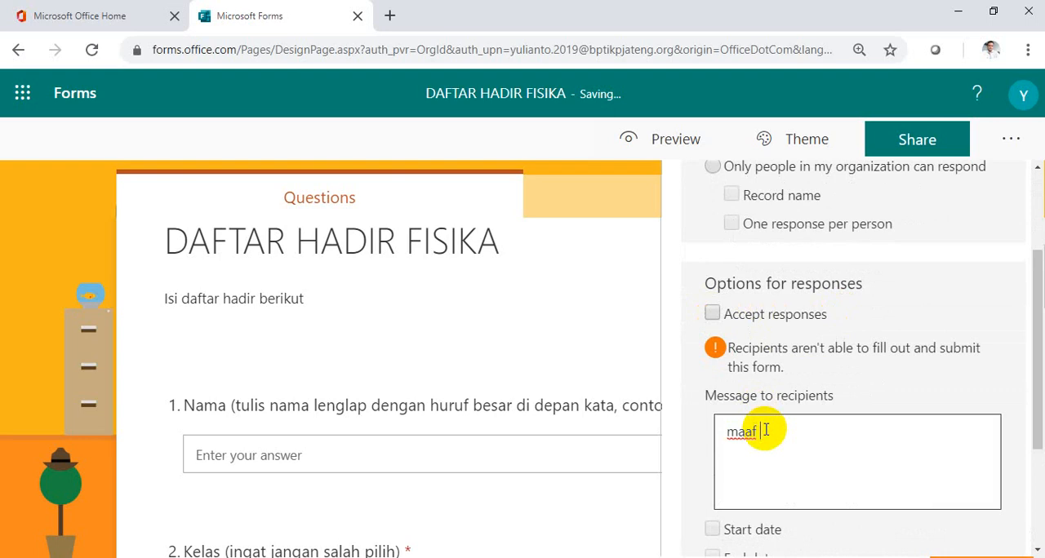
type("waktu suda")
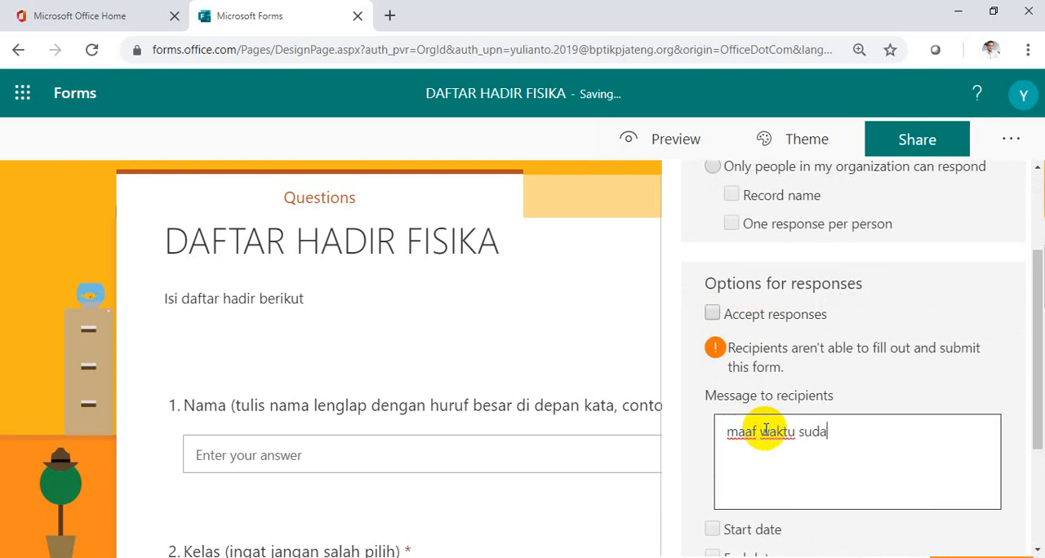
type("h habis")
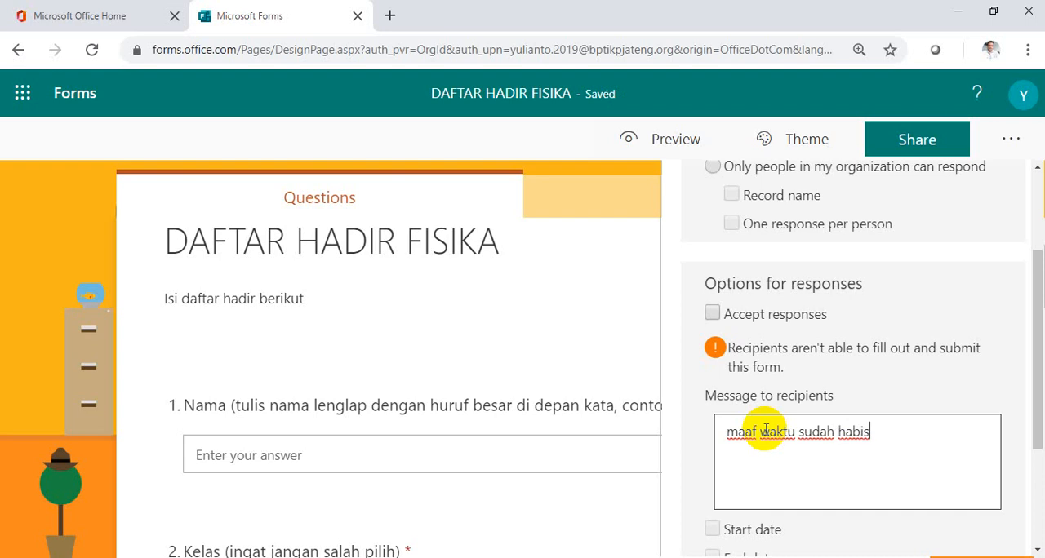
Clear the message to recipients and set the form to accept responses again.
key("BackSpace")
key("BackSpace")
key("BackSpace")
key("BackSpace")
key("BackSpace")
key("BackSpace")
key("BackSpace")
key("BackSpace")
key("BackSpace")
key("BackSpace")
key("BackSpace")
key("BackSpace")
key("BackSpace")
key("BackSpace")
key("BackSpace")
key("BackSpace")
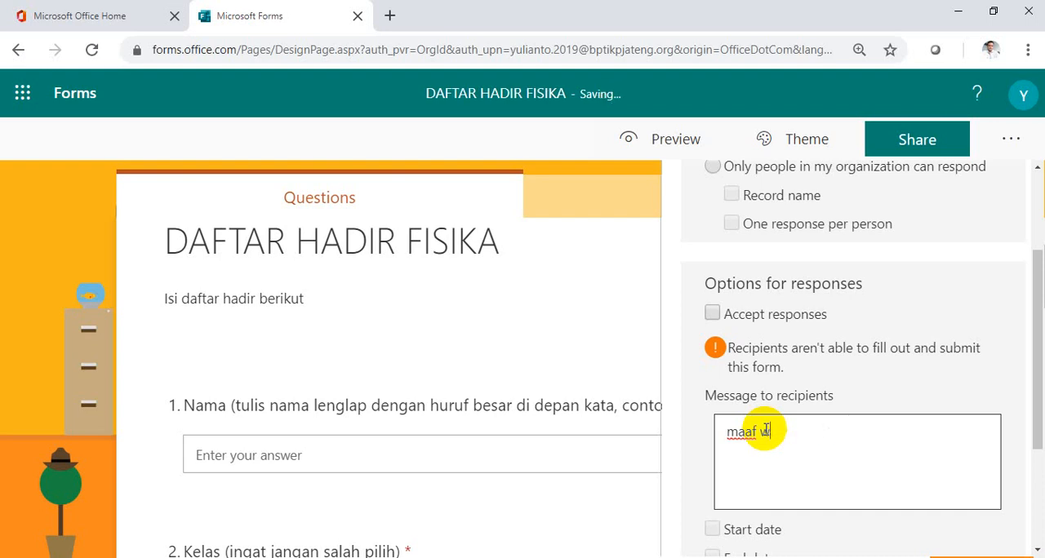
key("BackSpace")
key("BackSpace")
key("BackSpace")
key("BackSpace")
key("BackSpace")
key("BackSpace")
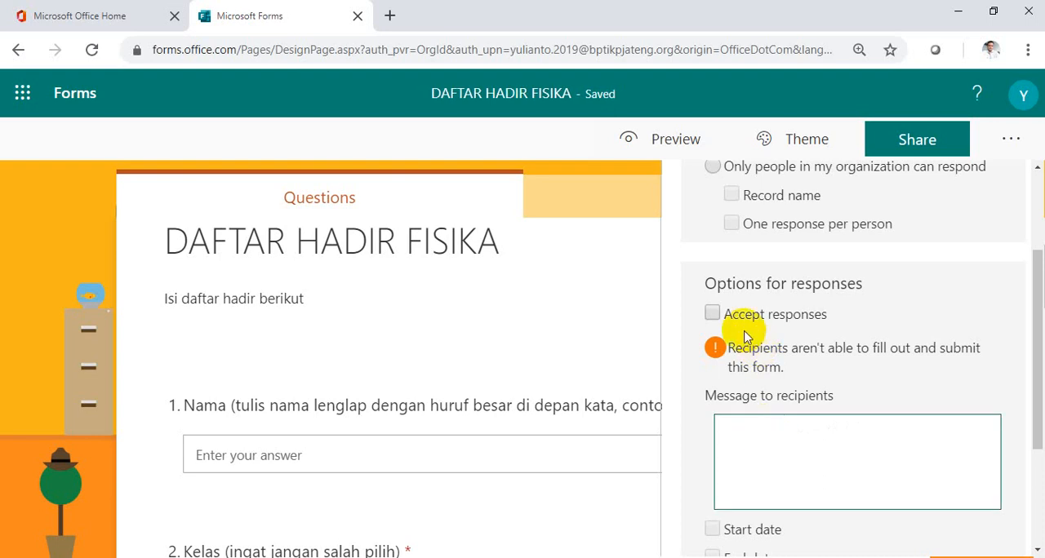
left_click(713, 315)
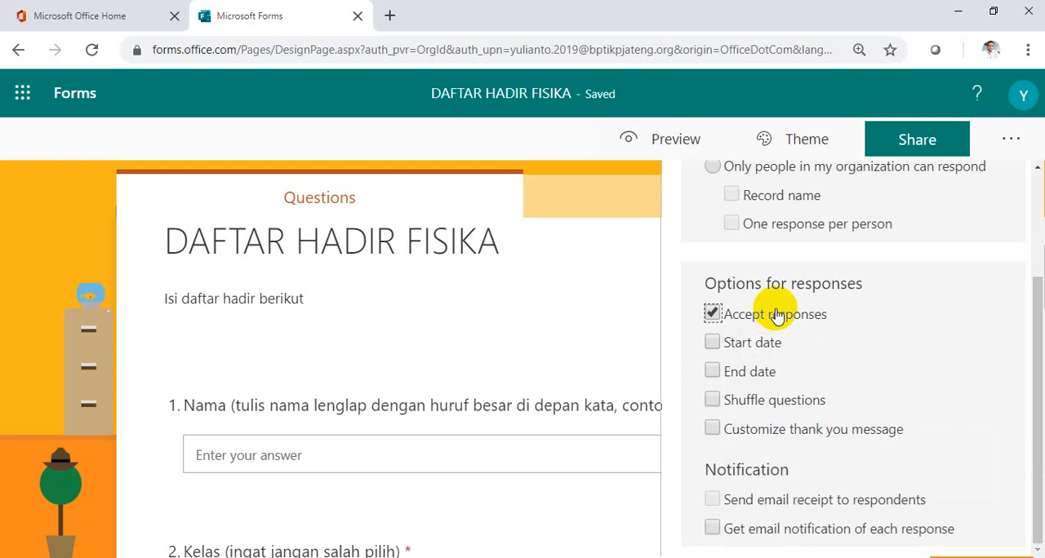
Enable a start date for responses and set it to 4/17/2020 at 7:30 AM.
left_click(745, 347)
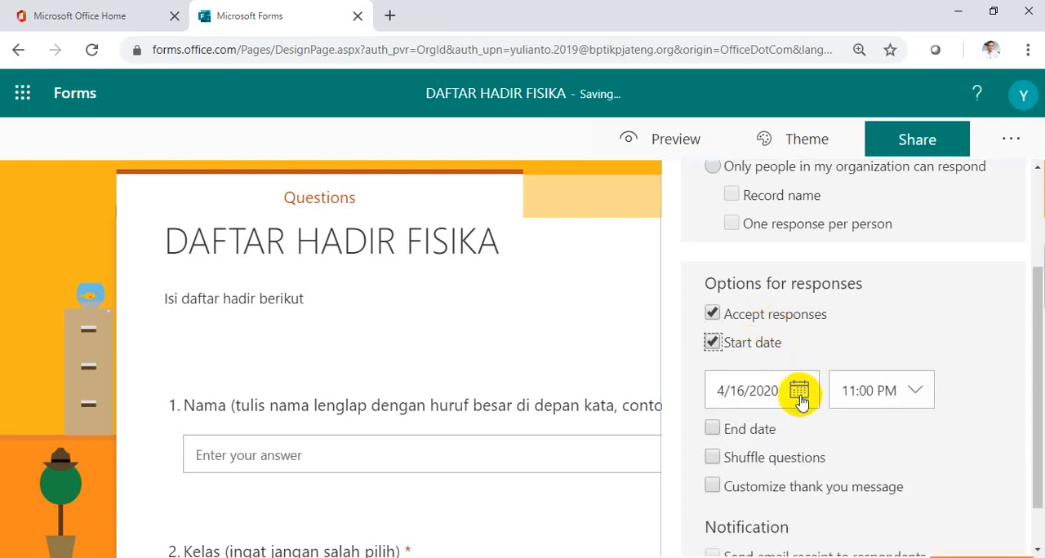
left_click(798, 391)
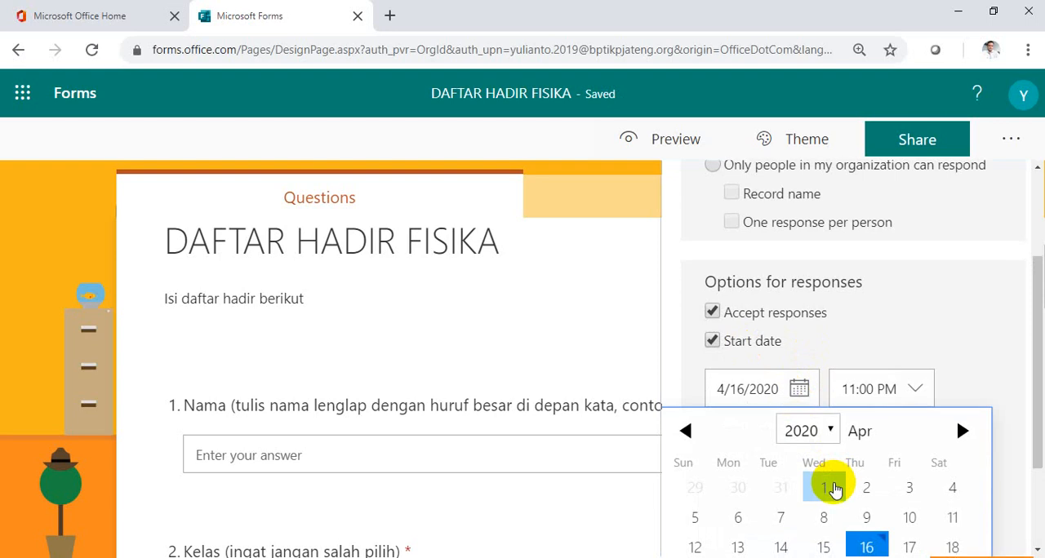
scroll(832, 485, "down", 1)
left_click(910, 475)
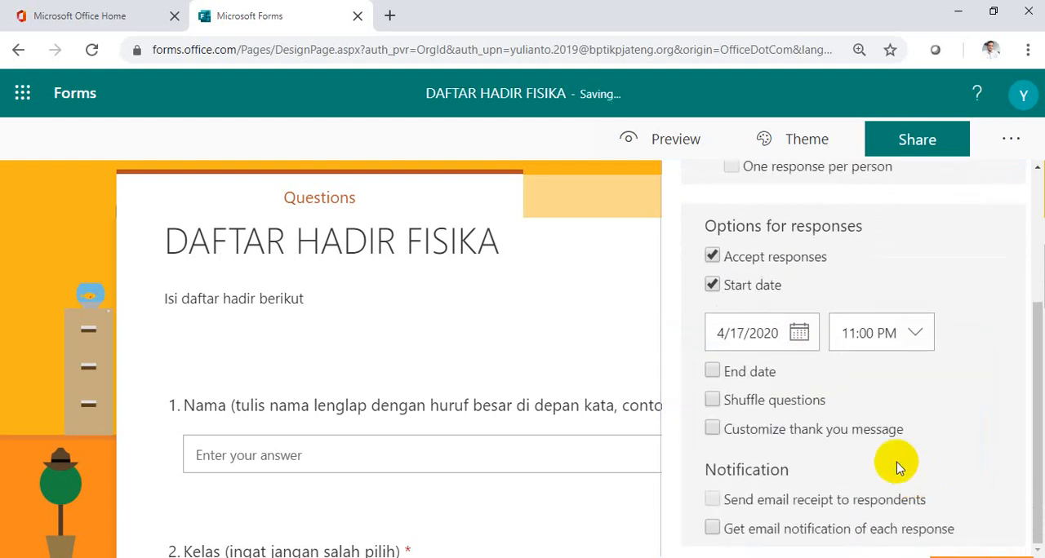
left_click(918, 339)
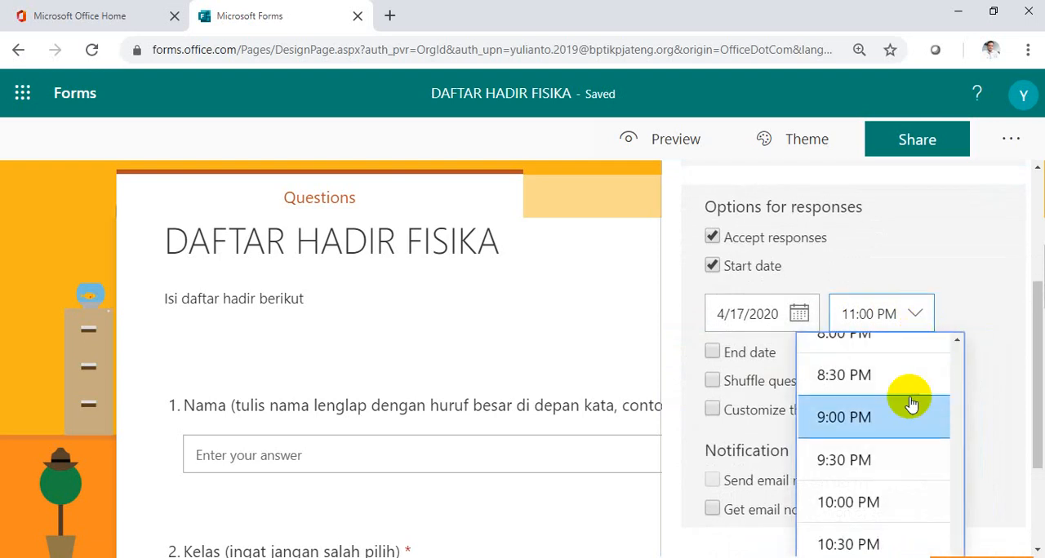
scroll(909, 403, "up", 4)
scroll(909, 404, "up", 8)
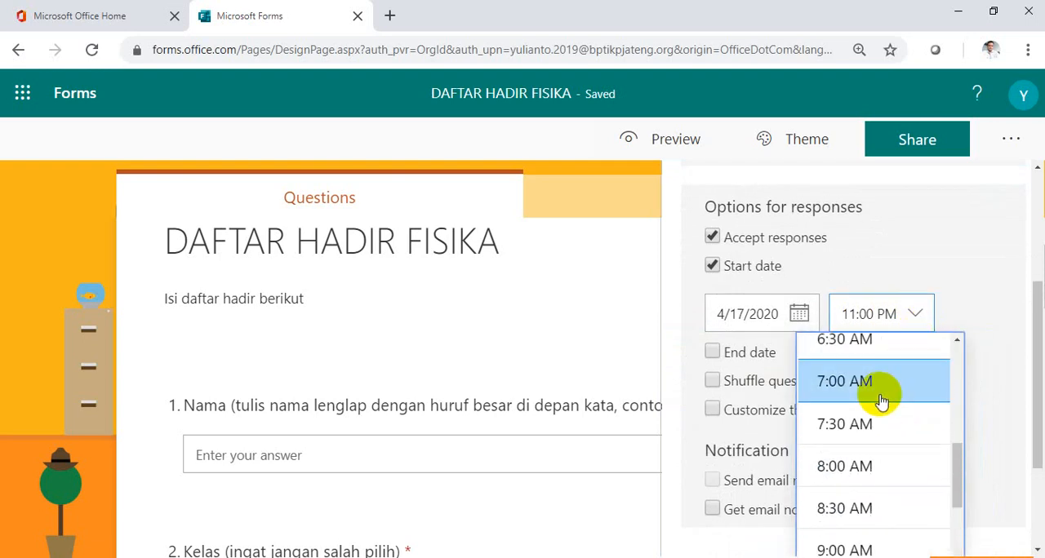
left_click(874, 424)
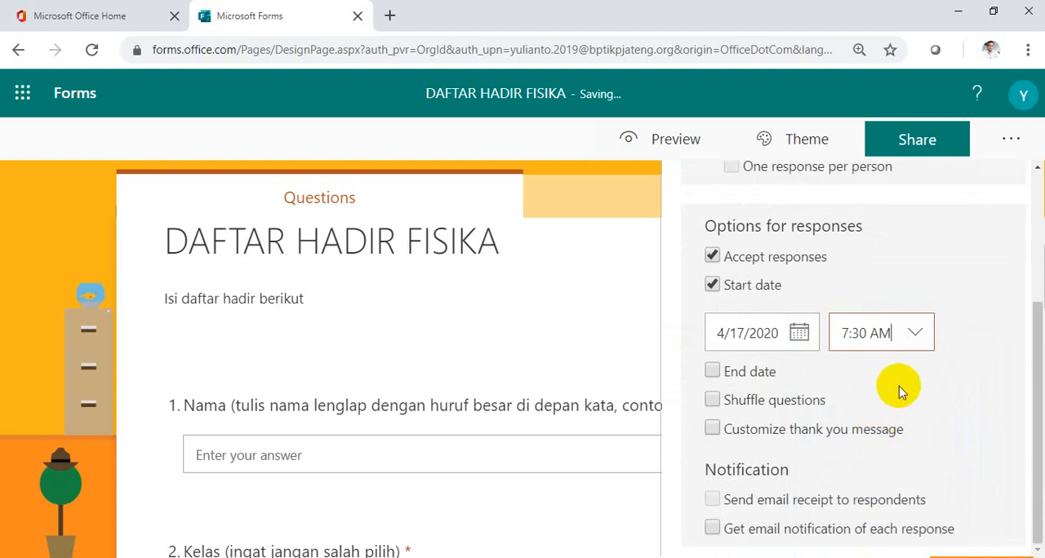
Enable an end date for responses on 4/17/2020 and set its time to 12:00 PM.
left_click(761, 380)
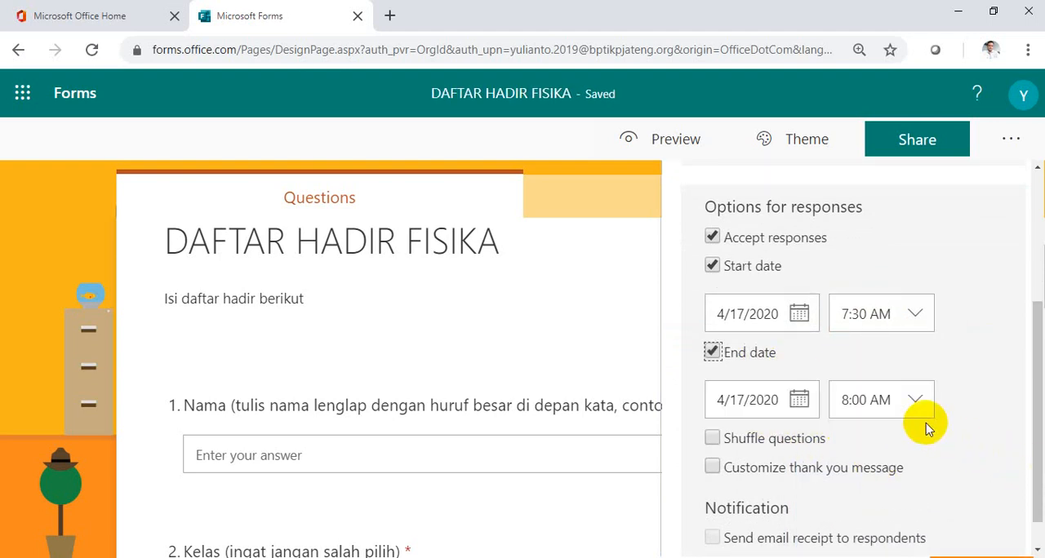
left_click(916, 402)
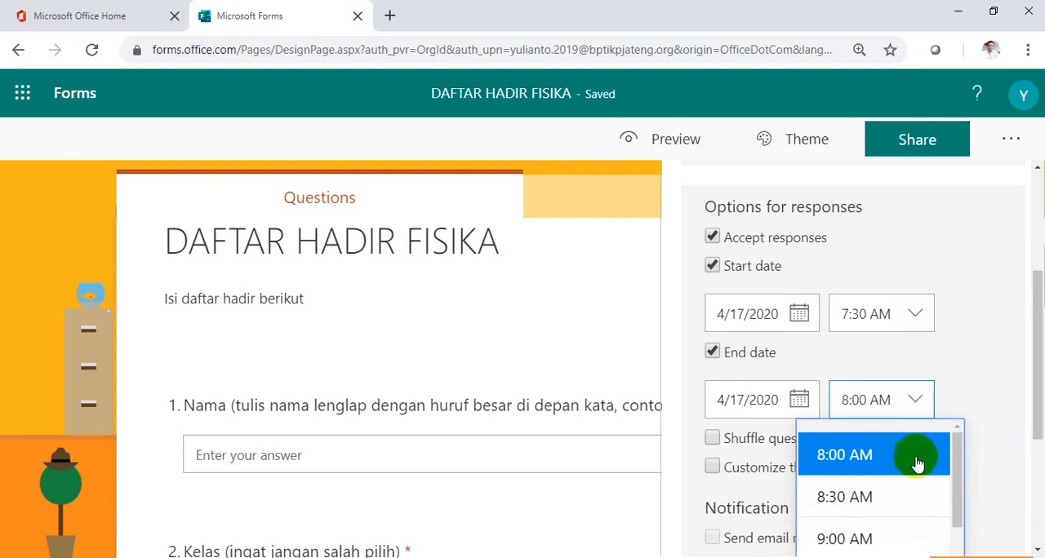
scroll(904, 485, "down", 2)
scroll(908, 489, "down", 3)
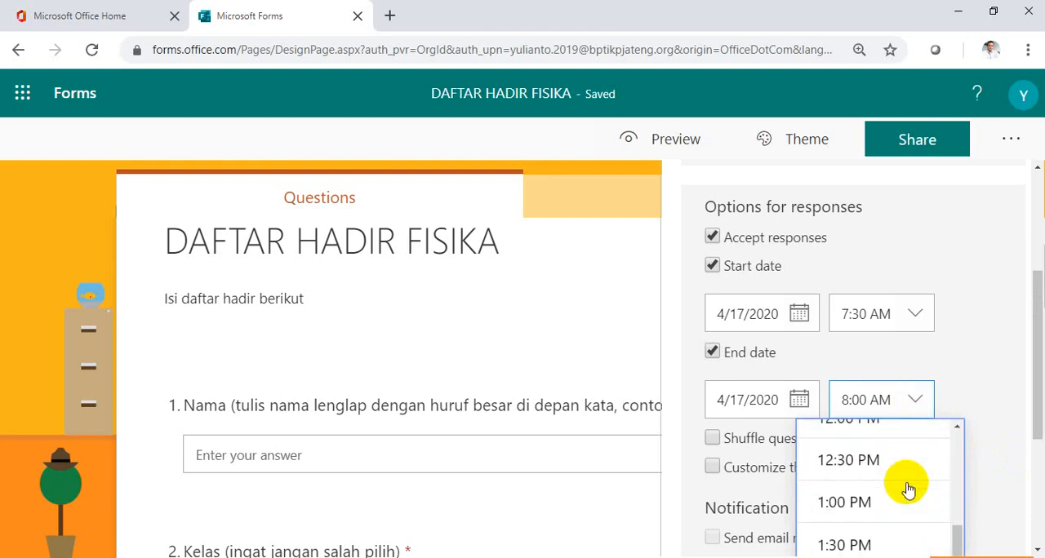
scroll(908, 488, "up", 1)
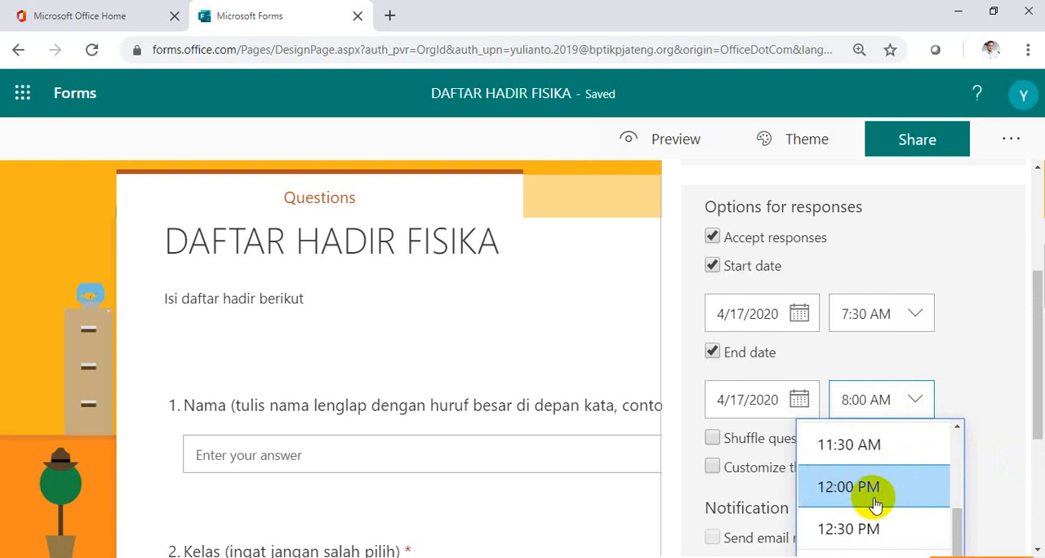
left_click(872, 500)
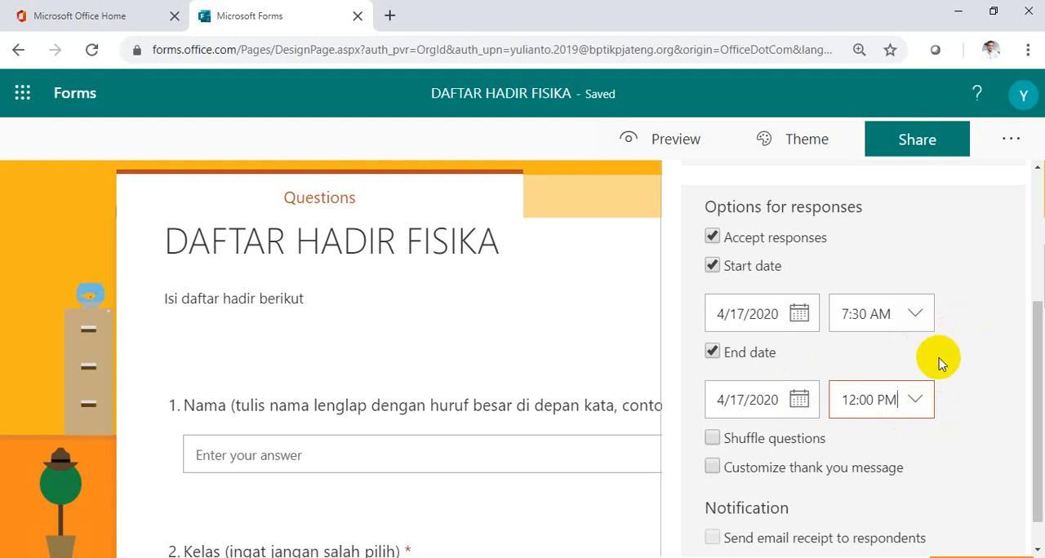
Try shuffling all the questions and turn the shuffling off again.
left_click(807, 451)
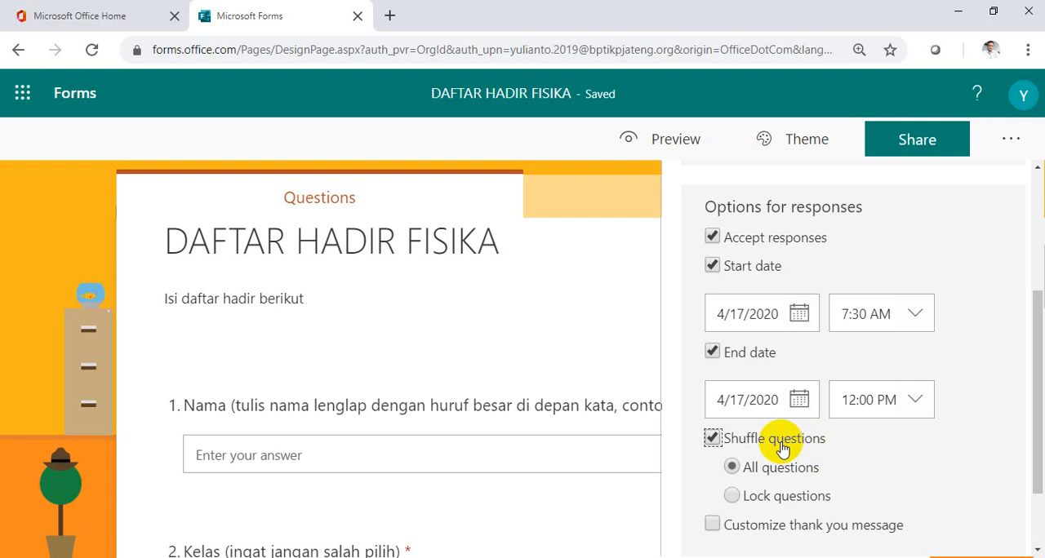
left_click(782, 449)
Enable a custom thank-you message and set it to "Terima Kasih, isi satu kali saja ya...#dirumahsaja".
scroll(947, 477, "down", 1)
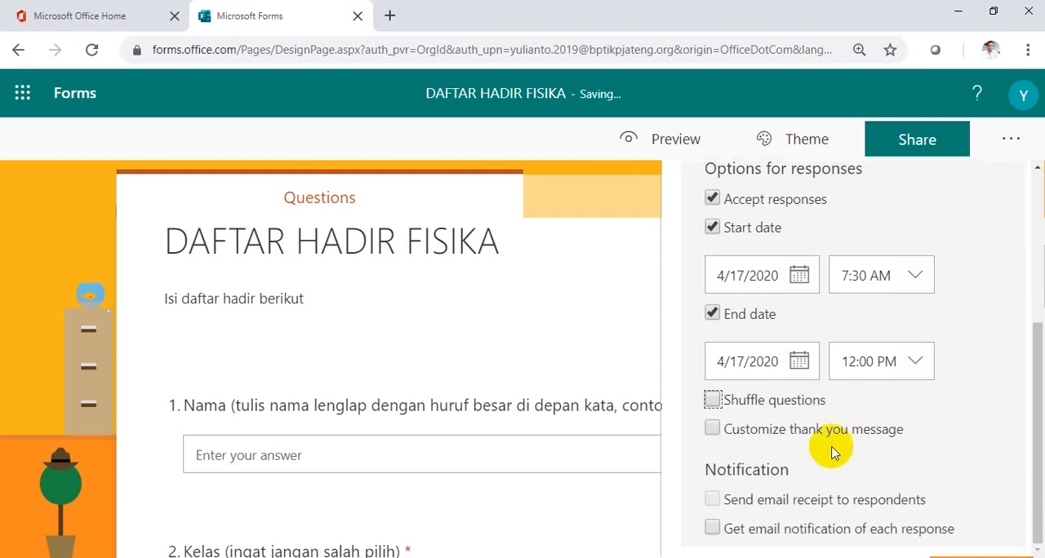
left_click(800, 430)
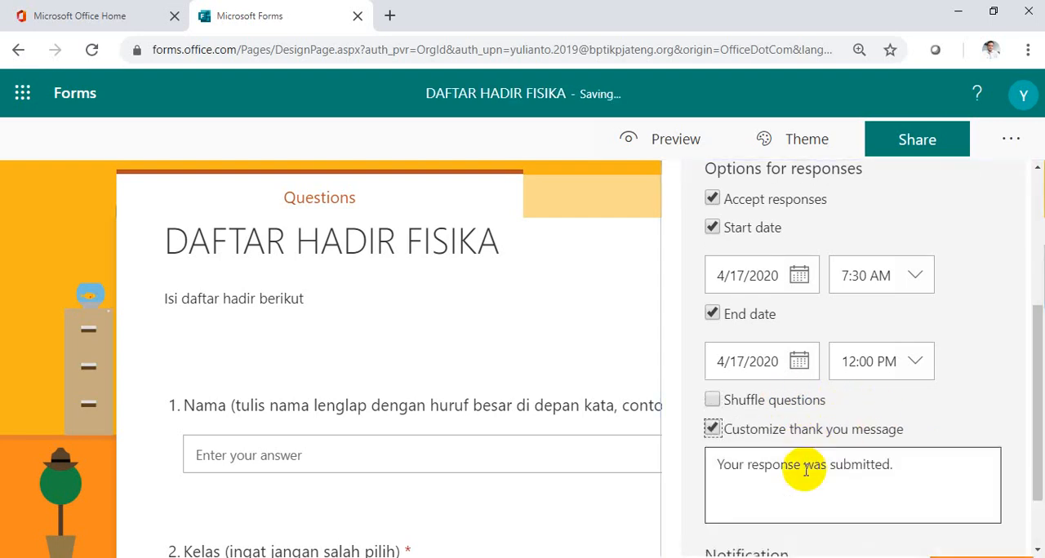
triple_click(805, 473)
type("Ter")
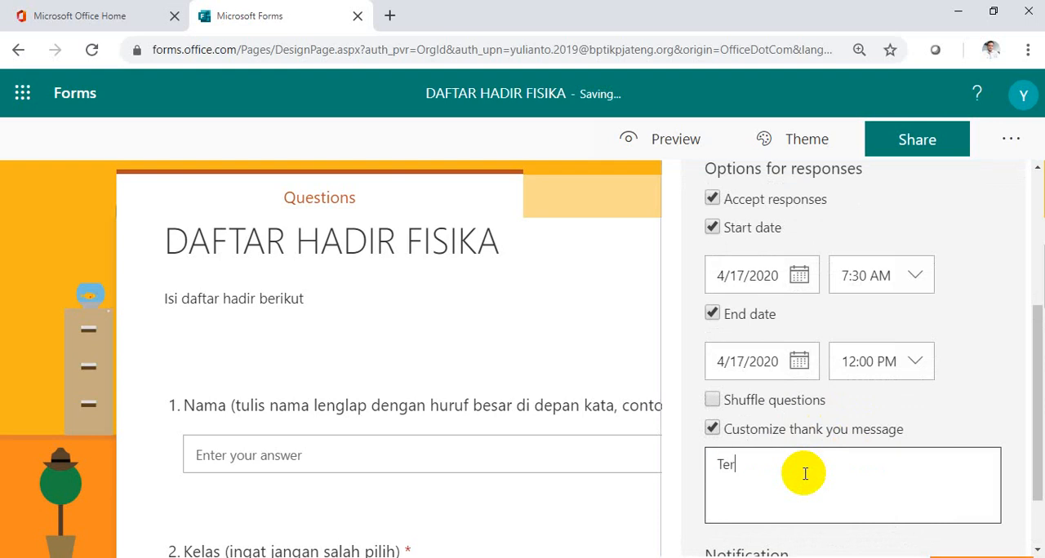
type("ima Kasih, isi sat")
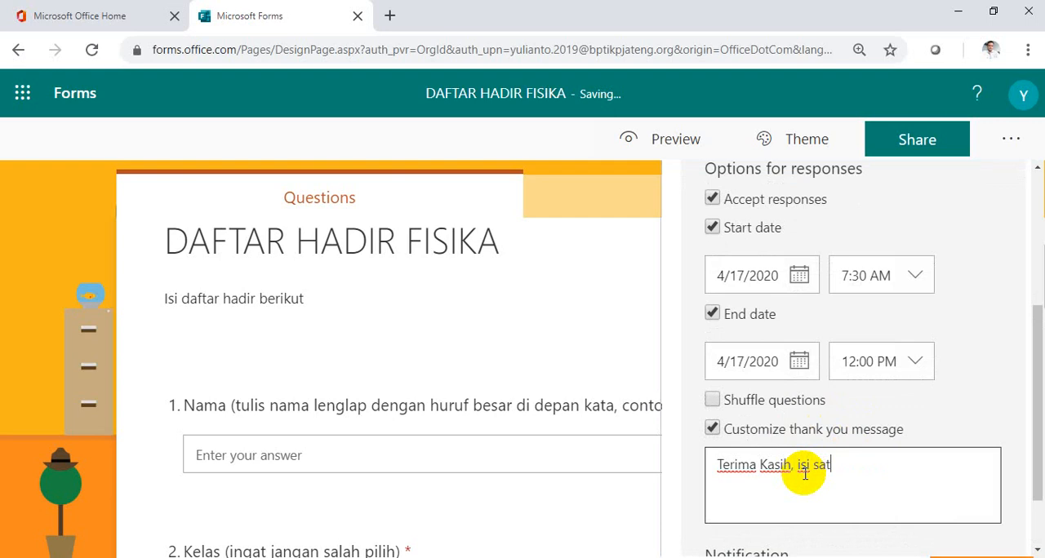
type("u kai ka")
key("BackSpace")
key("BackSpace")
key("BackSpace")
type("li saja ya")
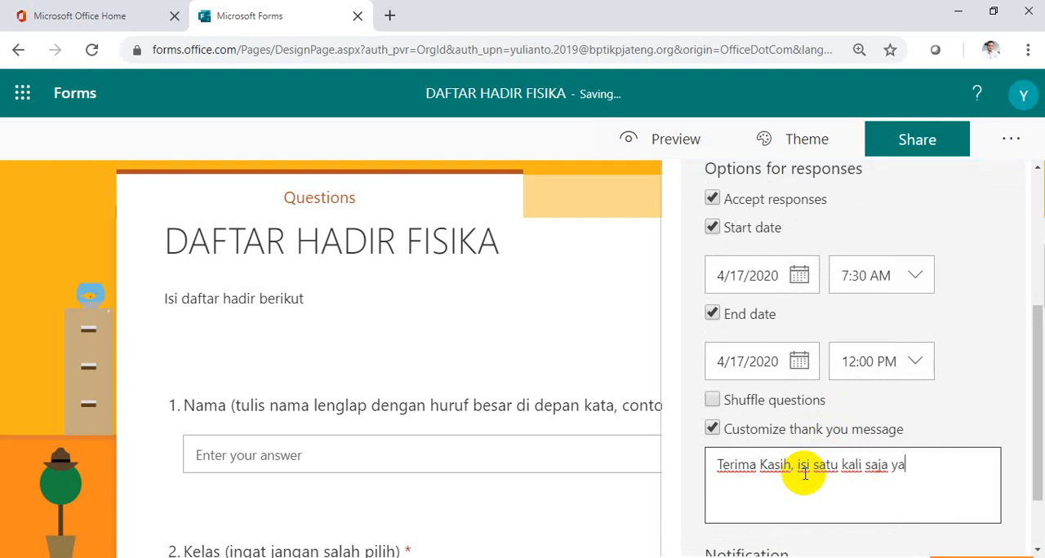
type("...#dirumahsaja")
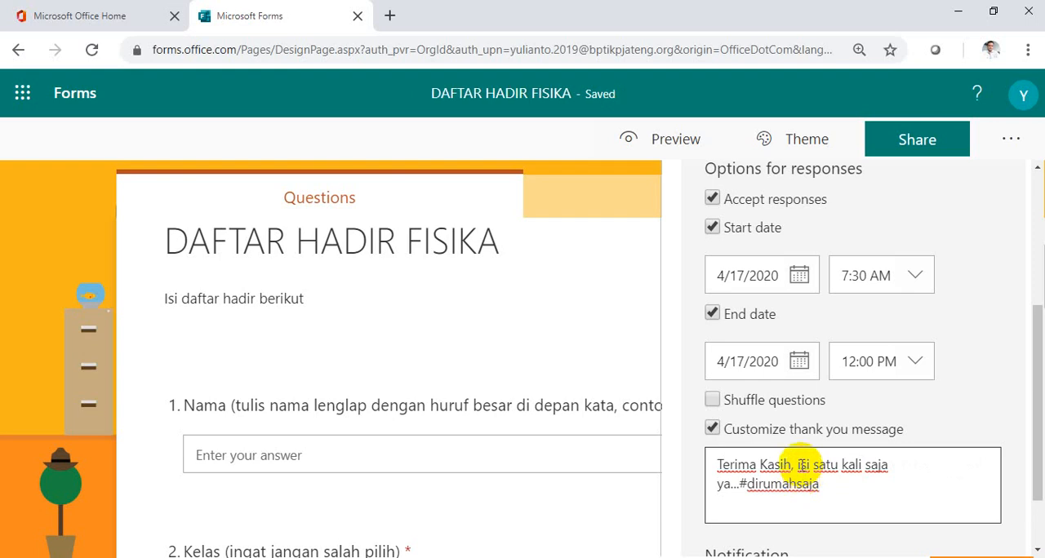
Open the form's sharing options and copy the response link for anyone with the link.
scroll(919, 486, "down", 2)
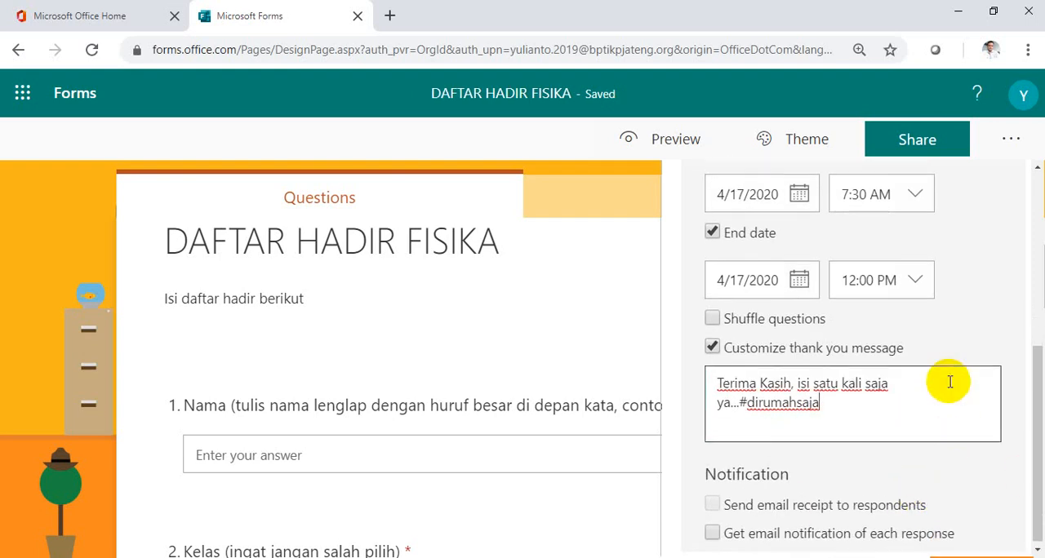
scroll(938, 391, "up", 8)
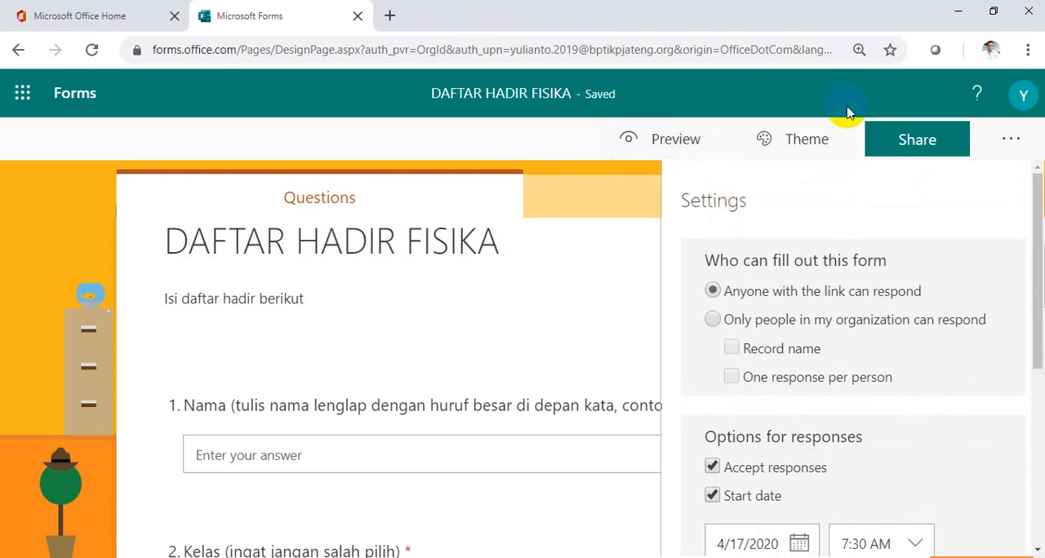
scroll(886, 268, "down", 5)
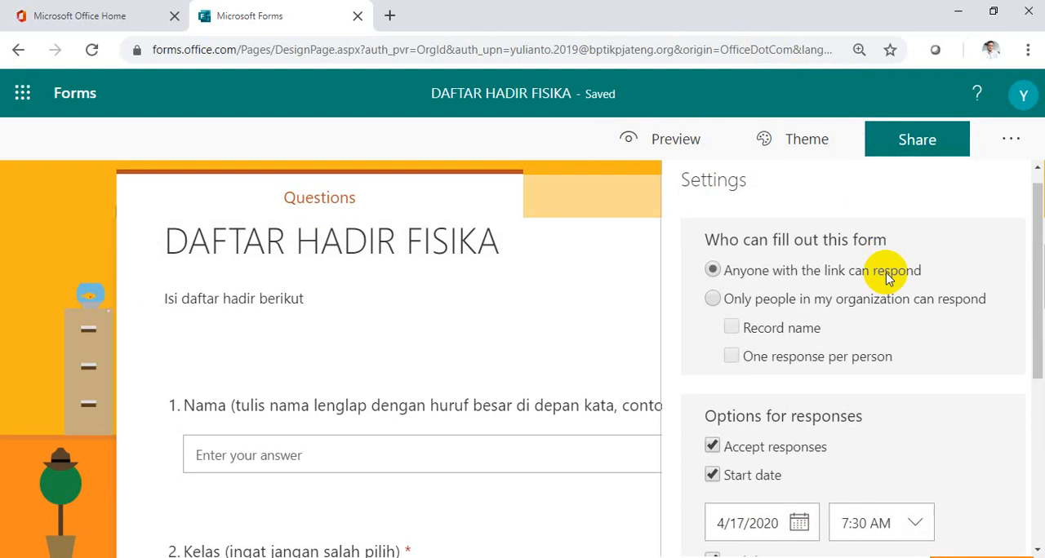
scroll(886, 276, "up", 4)
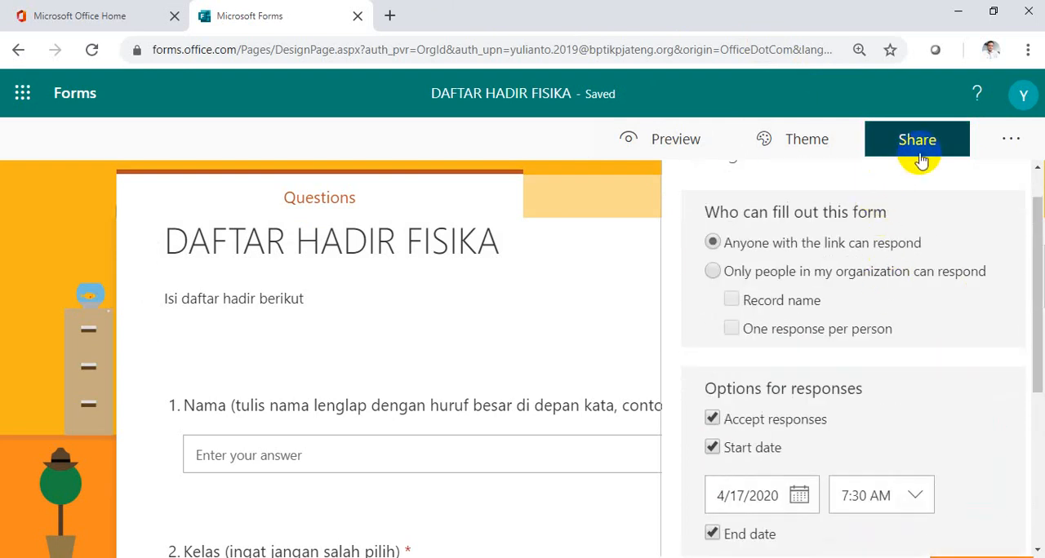
left_click(921, 159)
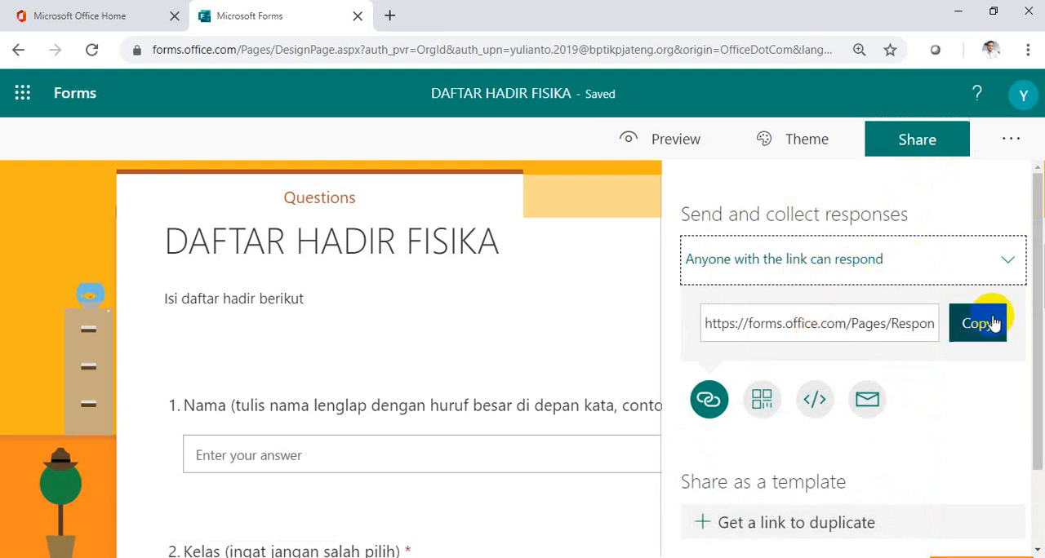
scroll(949, 395, "down", 1)
scroll(947, 395, "up", 1)
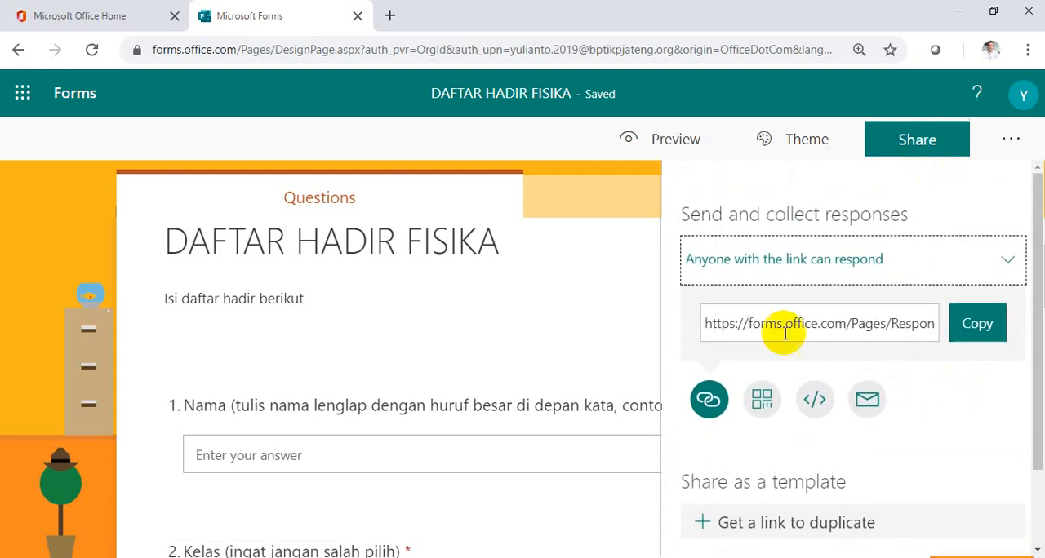
left_click(964, 343)
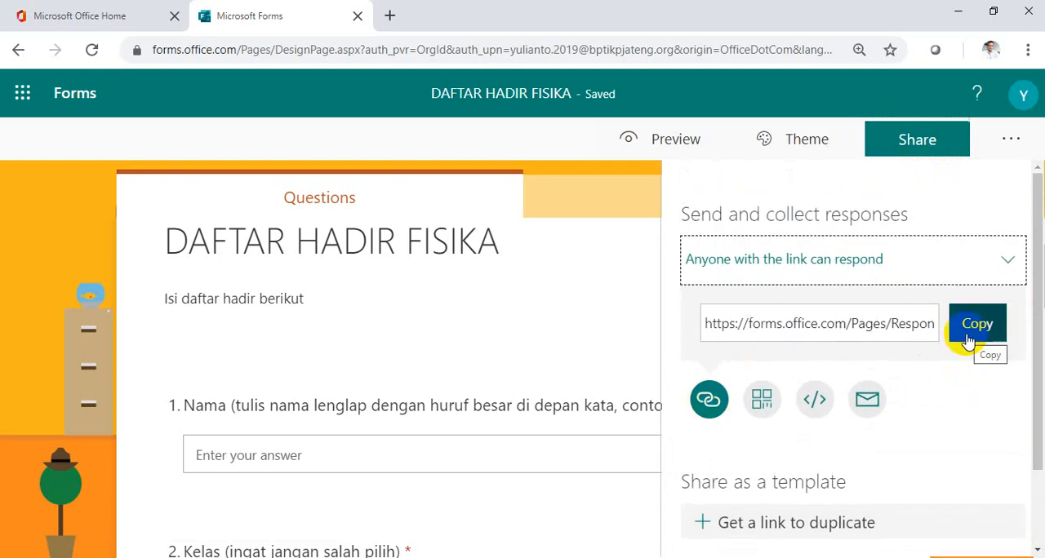
left_click(968, 341)
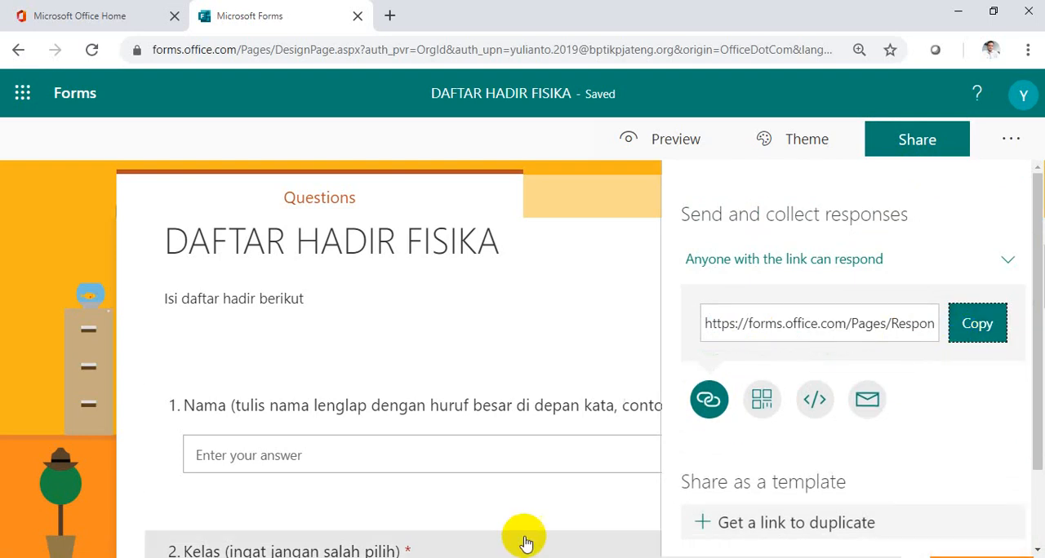
Open Bitly in a new browser window and create a short link from the copied form link.
key("ctrl+n")
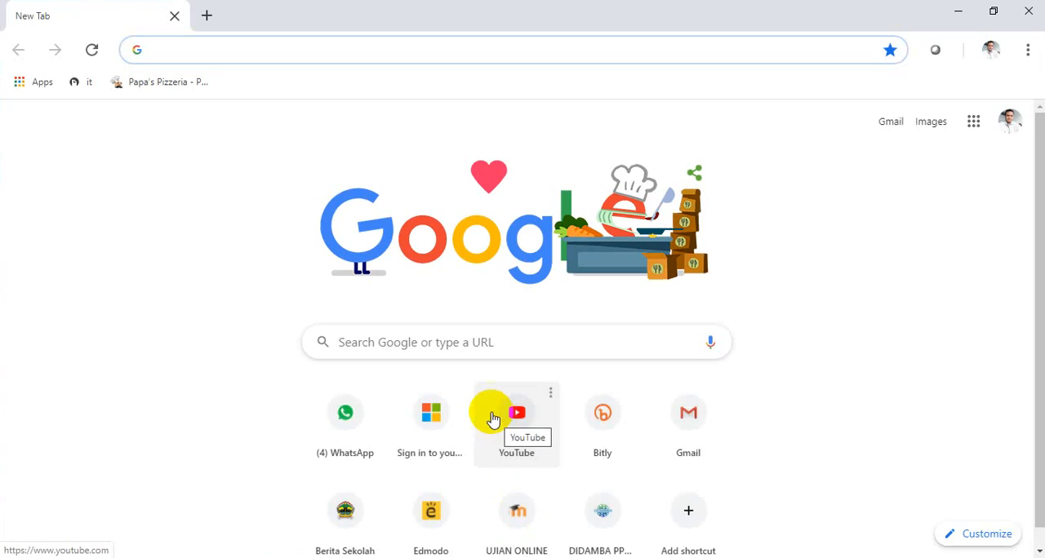
left_click(603, 429)
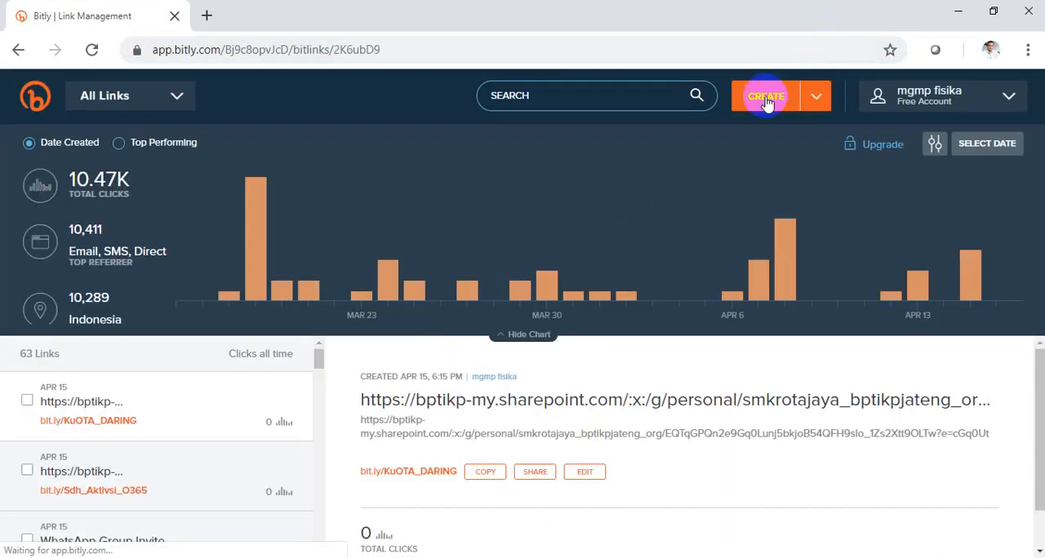
left_click(765, 98)
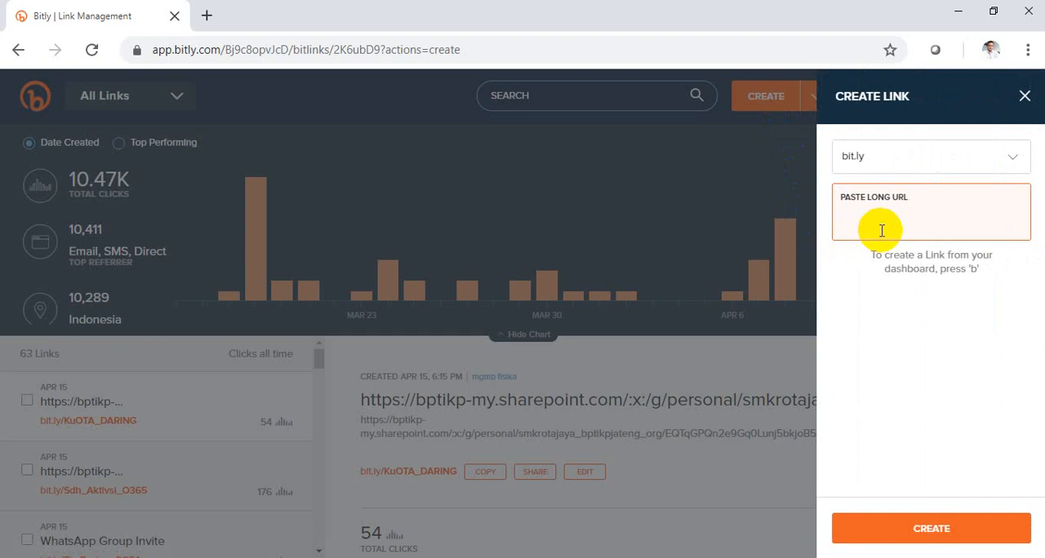
key("ctrl+v")
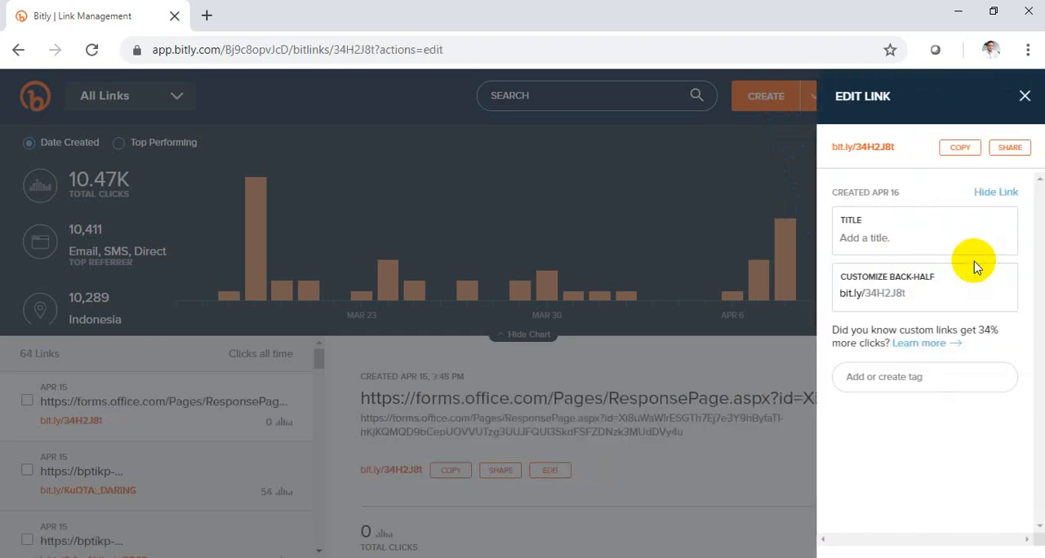
Customize the short link's back-half to "DH-FIS", save it and copy the short link.
left_click(915, 293)
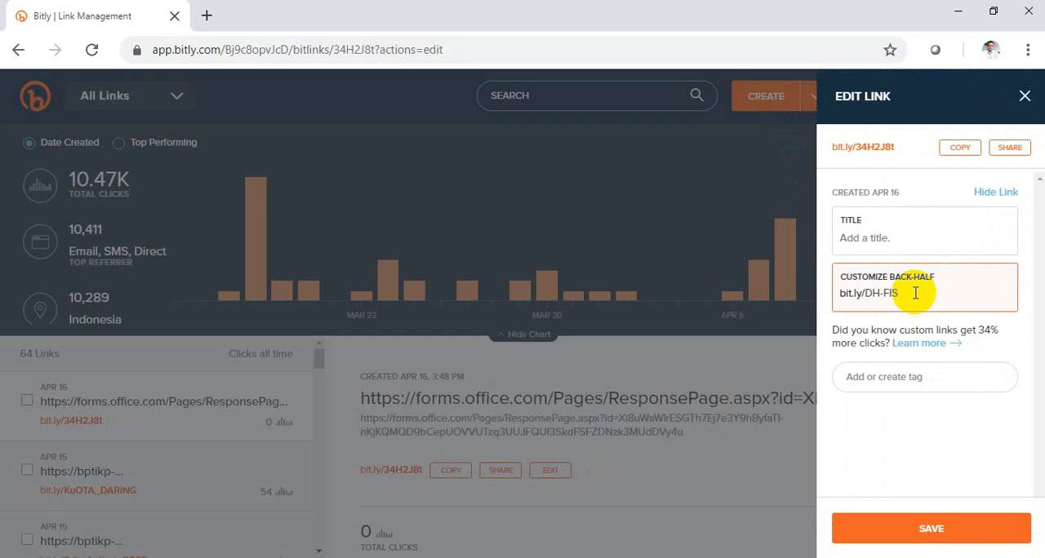
type("DH-FIS")
left_click(897, 529)
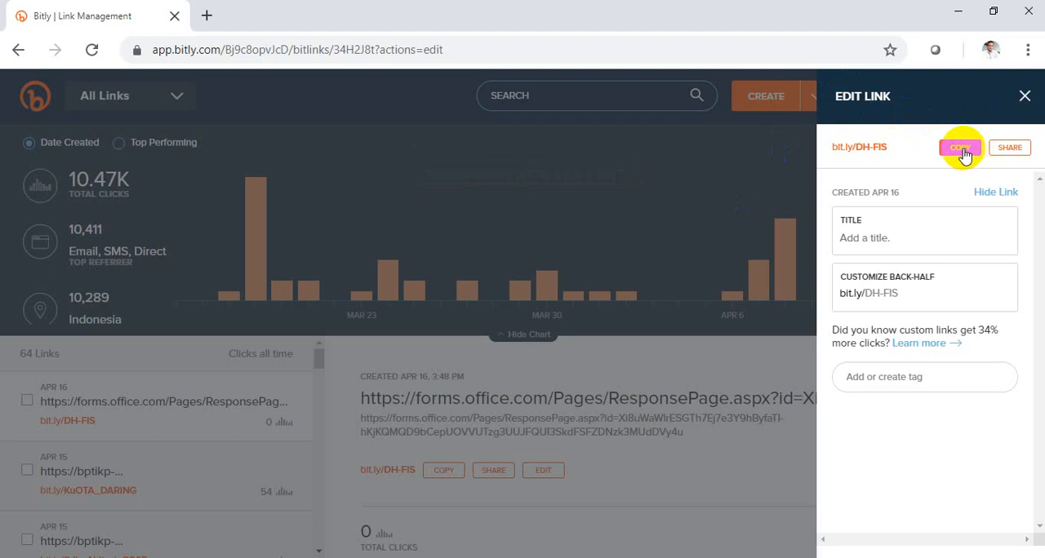
key("ctrl+plus")
key("ctrl+plus")
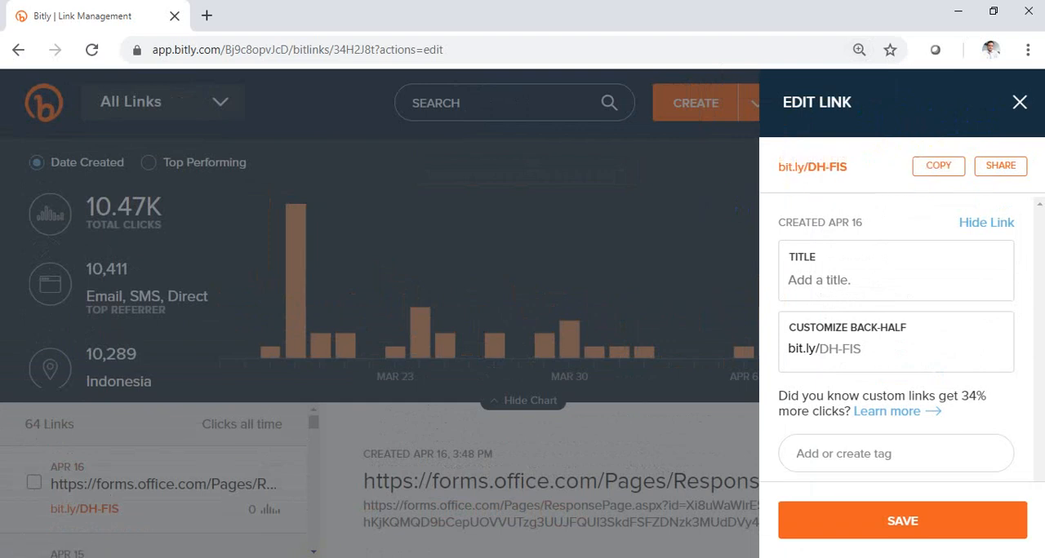
mouse_move(313, 557)
left_click(163, 518)
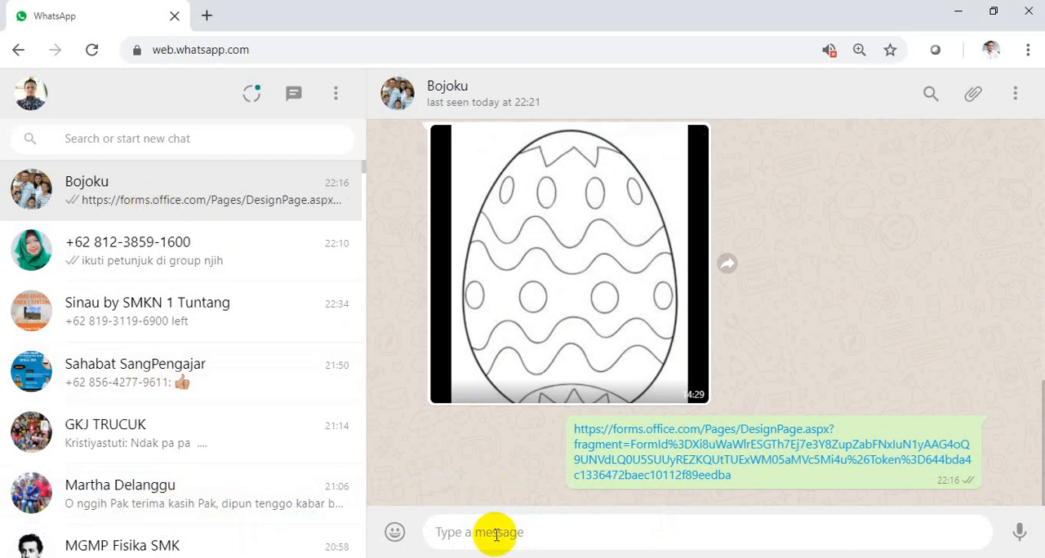
left_click(495, 535)
key("ctrl+v")
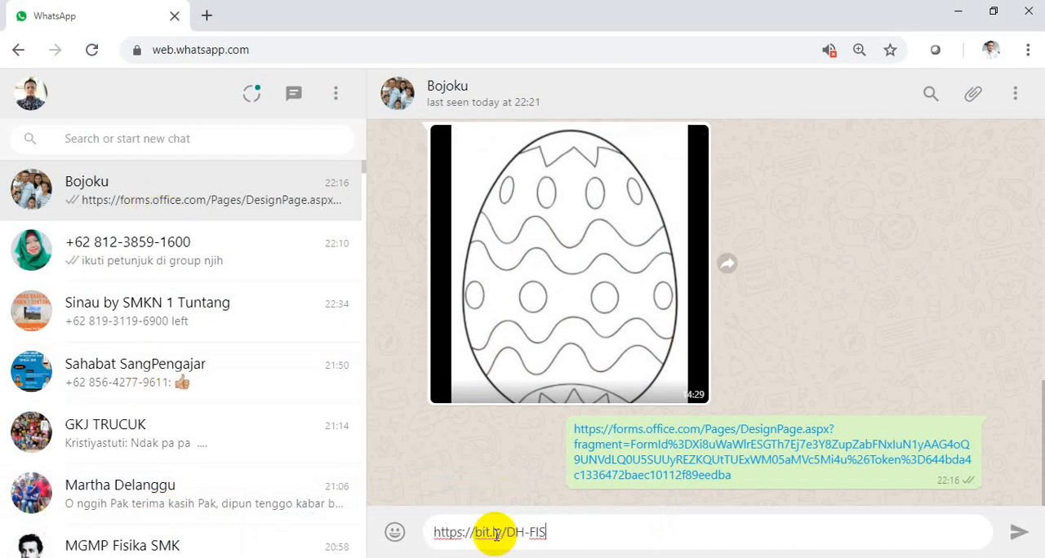
key("Return")
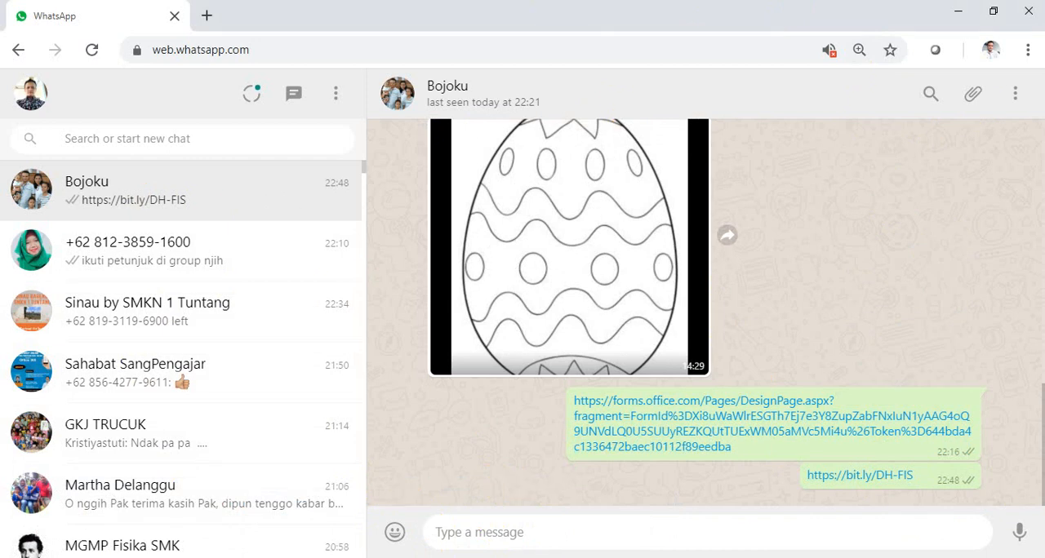
Switch back to Microsoft Forms, generate a collaboration link to view and edit the form, and copy it.
left_click(353, 557)
left_click(424, 535)
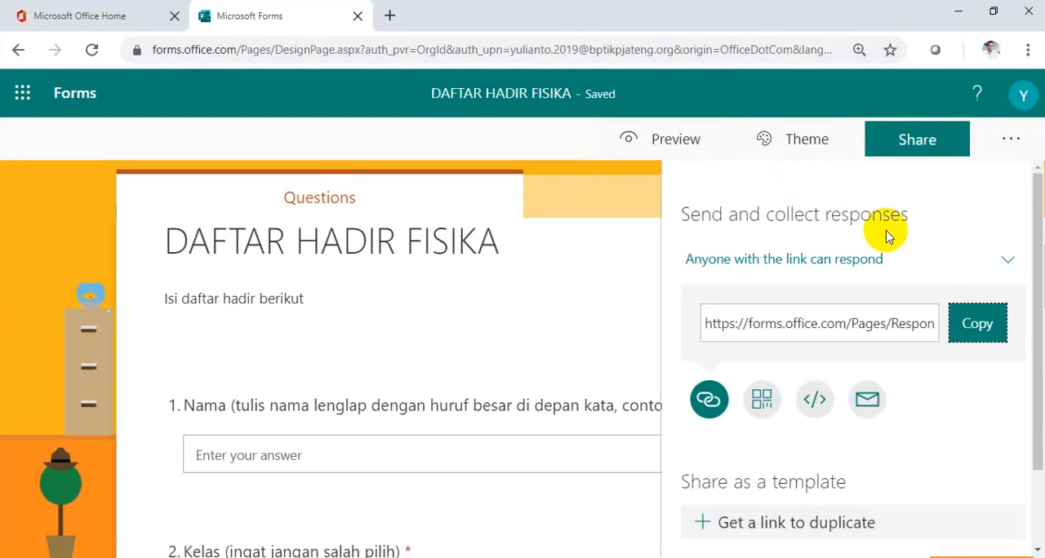
scroll(923, 405, "down", 1)
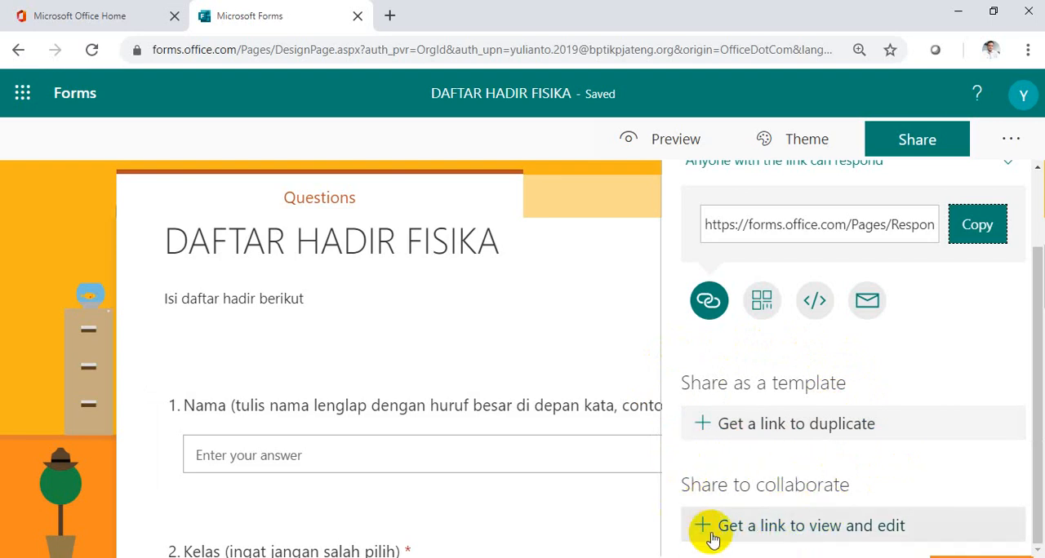
left_click(769, 535)
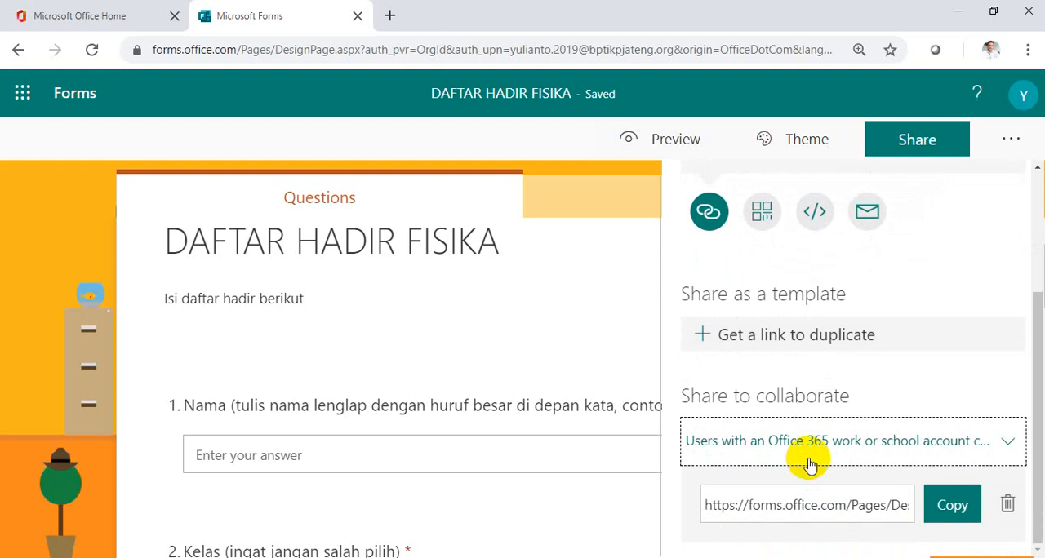
left_click(947, 508)
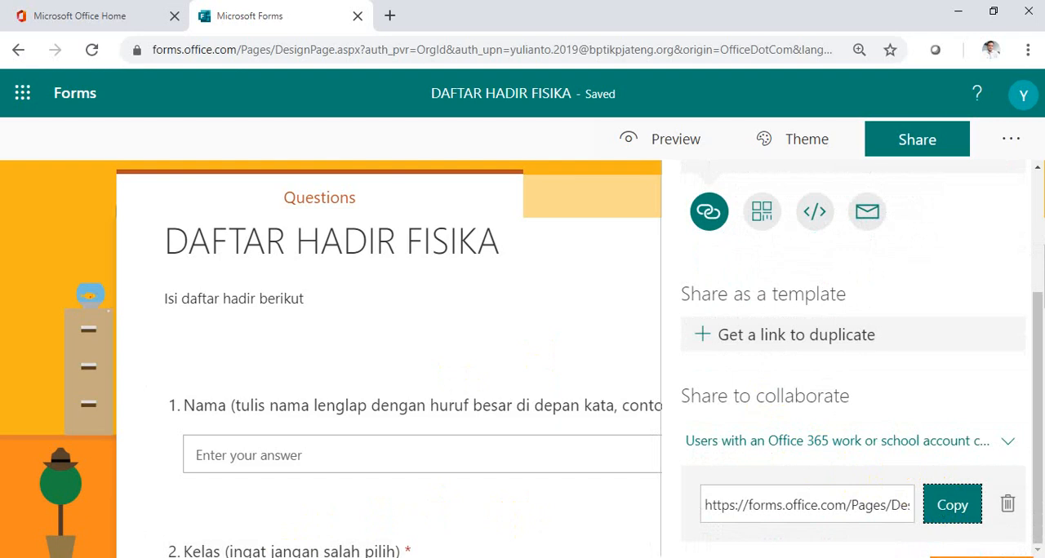
Switch to WhatsApp and send the copied collaboration link in the open chat.
left_click(354, 557)
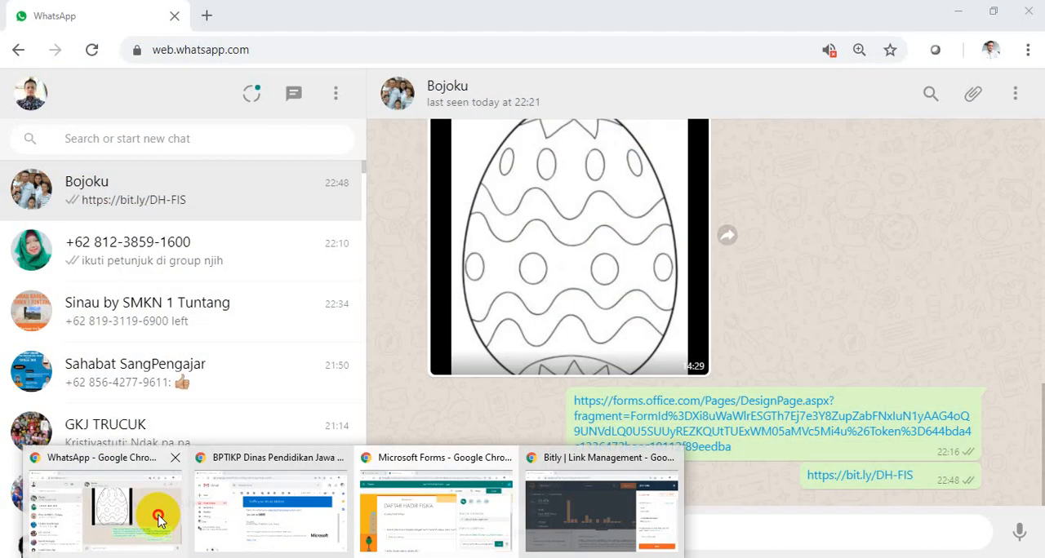
left_click(160, 521)
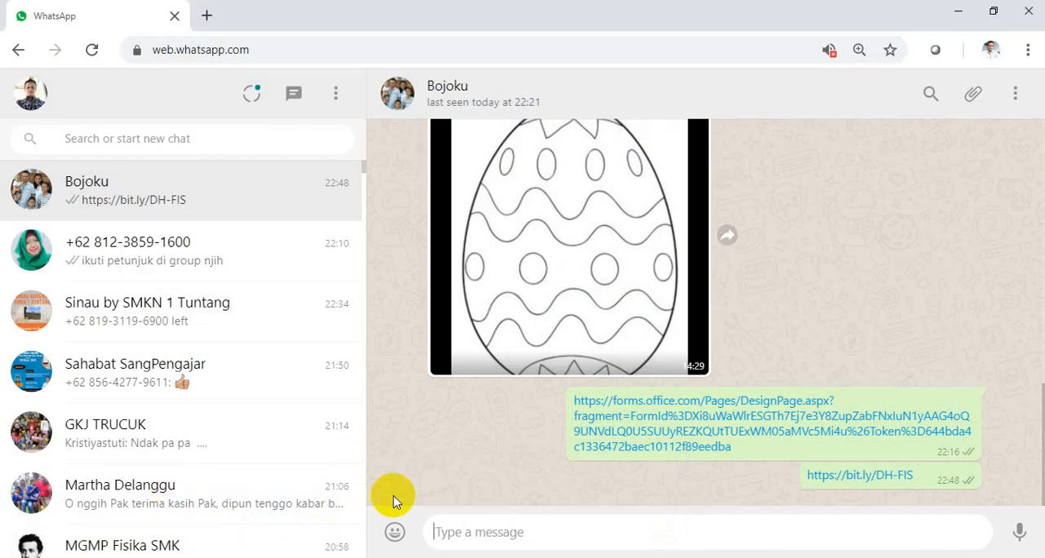
left_click(500, 531)
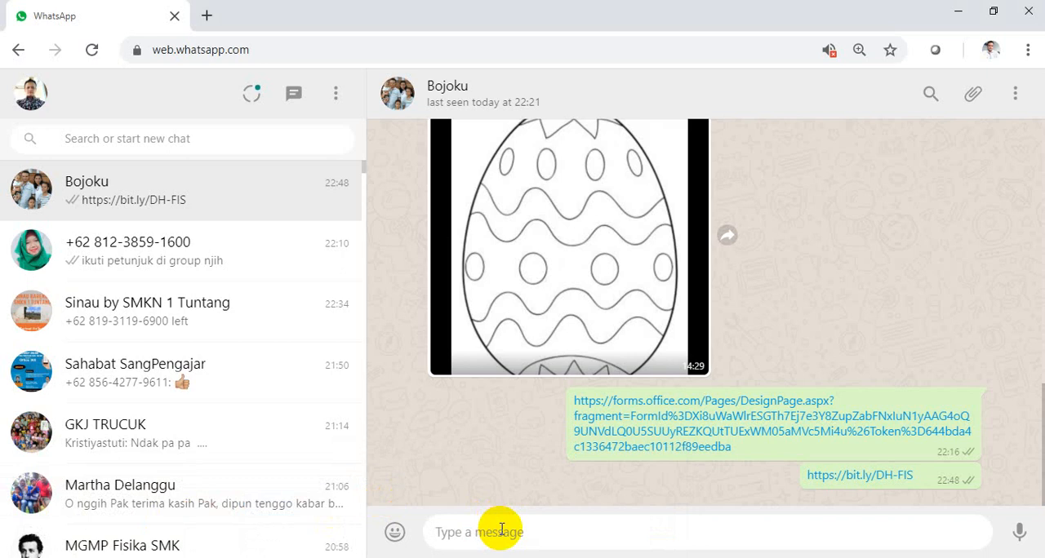
key("ctrl+v")
key("Return")
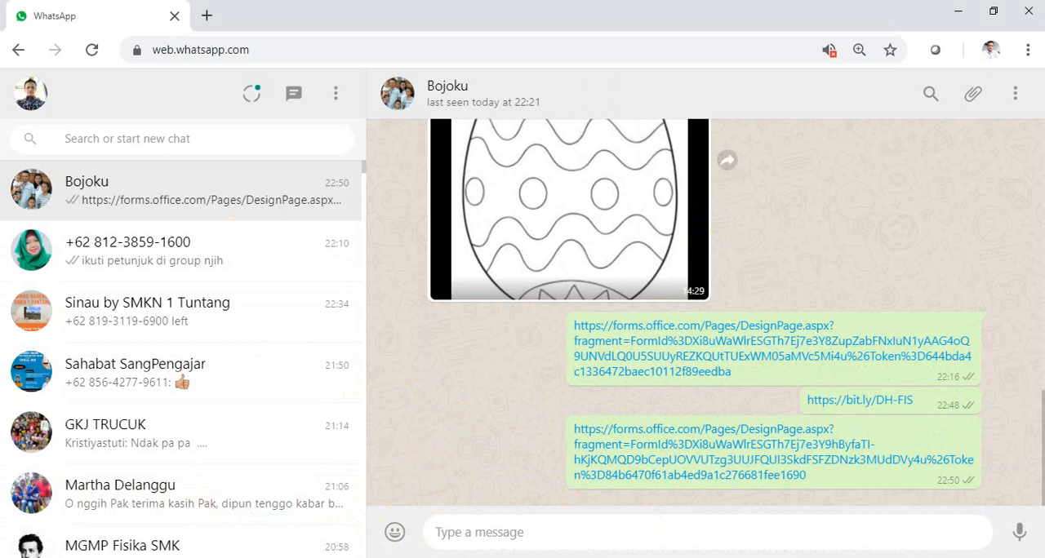
Switch back to Microsoft Forms and leave the form for the overview of all own forms.
left_click(354, 557)
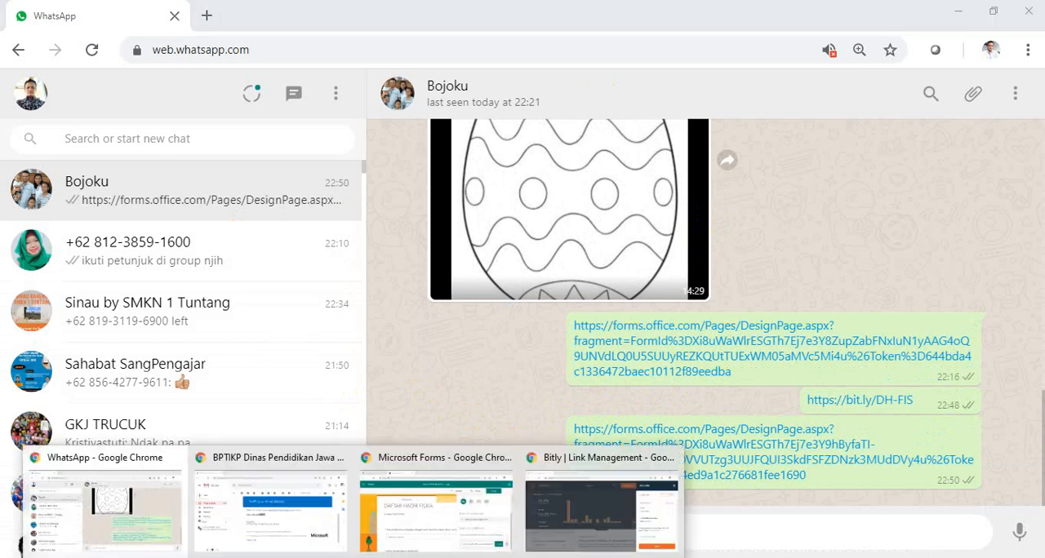
left_click(429, 531)
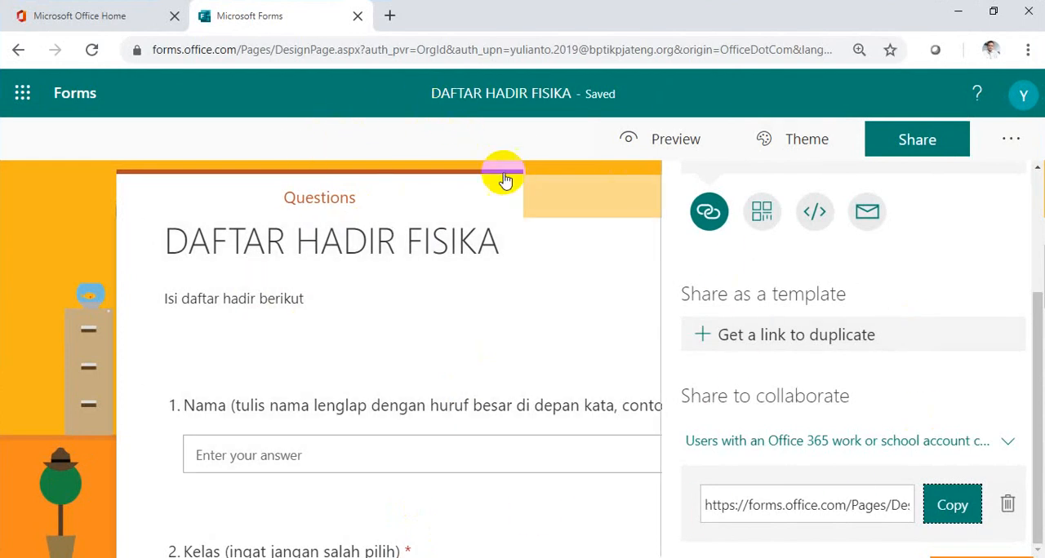
left_click(75, 93)
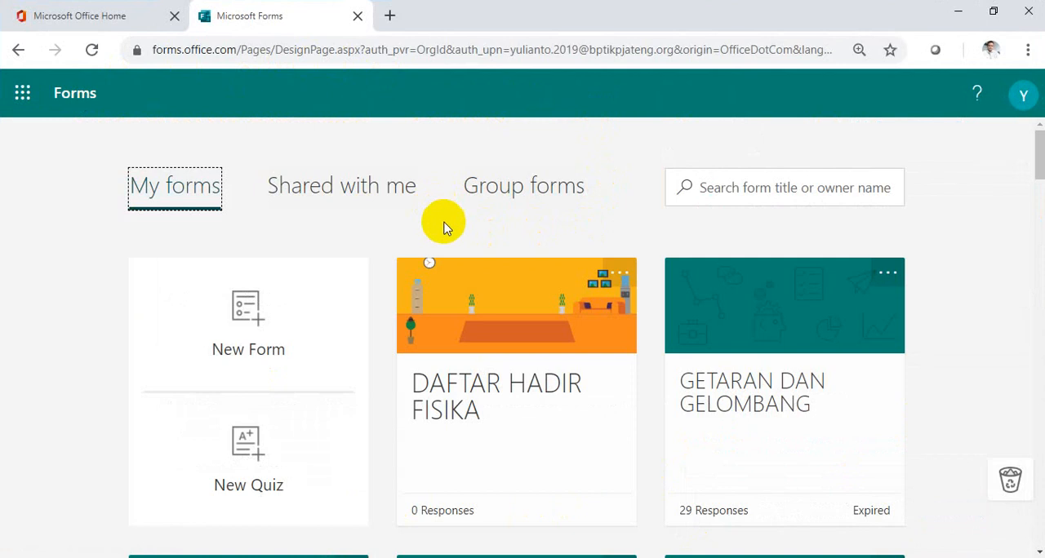
Look through the overview of own forms and examine the forms that others have shared with this account.
scroll(445, 227, "down", 2)
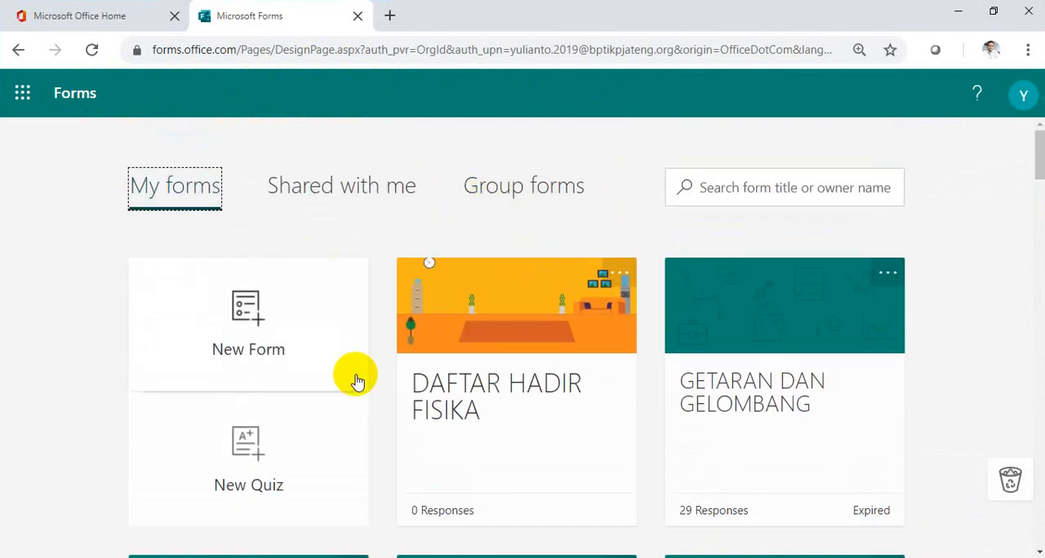
scroll(552, 350, "down", 3)
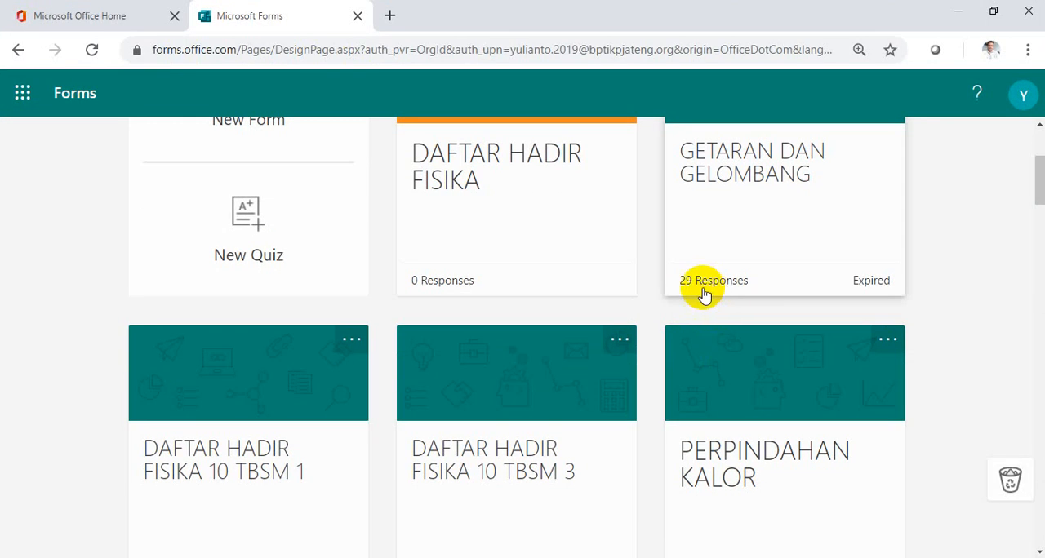
scroll(555, 273, "up", 2)
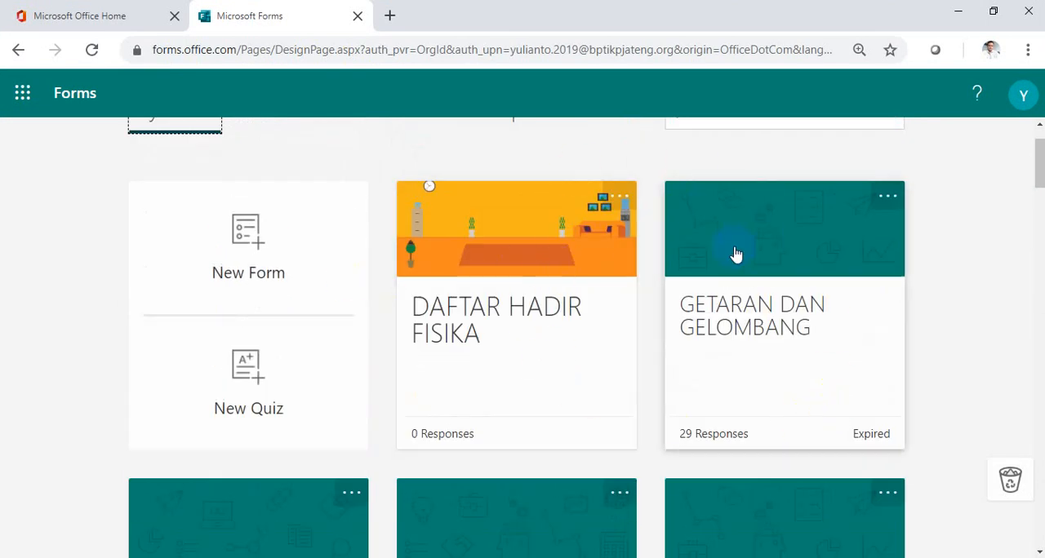
scroll(361, 304, "up", 1)
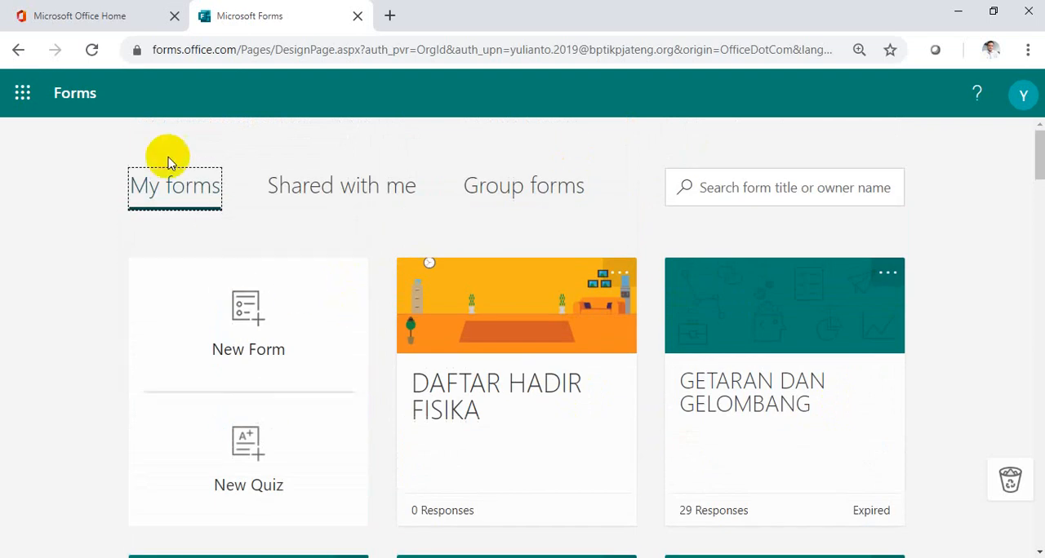
left_click(325, 195)
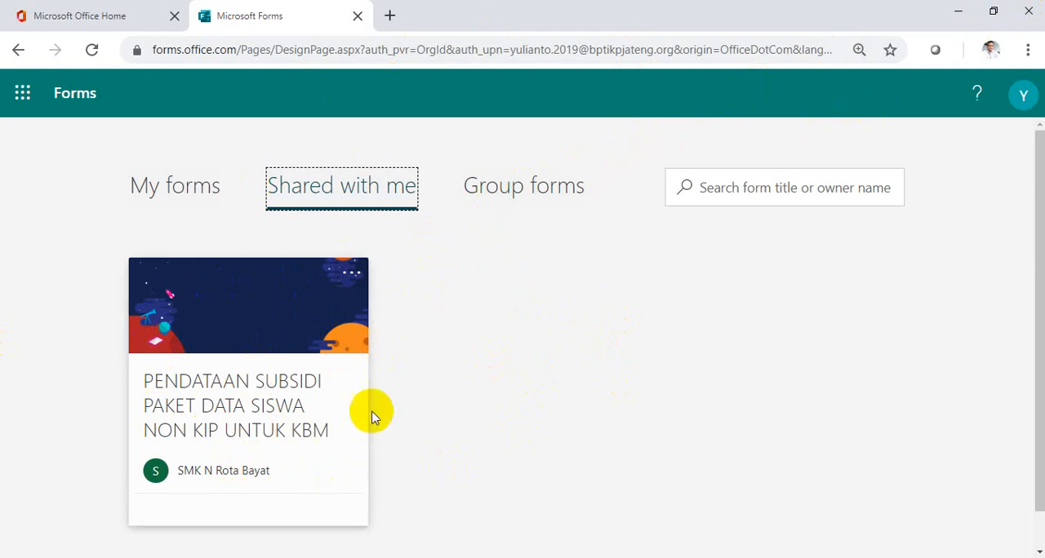
left_click(161, 335)
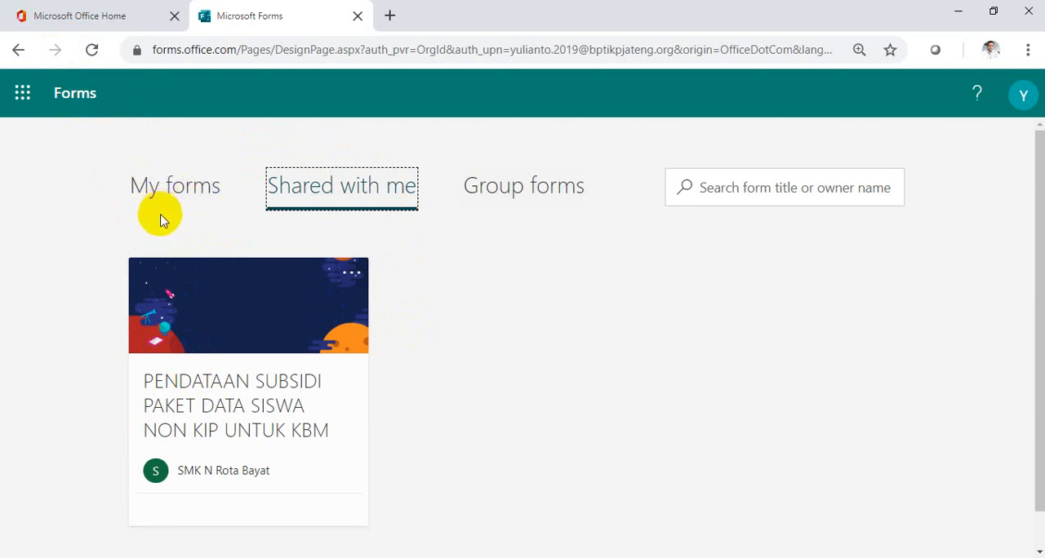
left_click(238, 347)
Reopen the own form DAFTAR HADIR FISIKA and correct the first answer option of question 2 to "10 Multimedia 1".
left_click(162, 194)
left_click(478, 342)
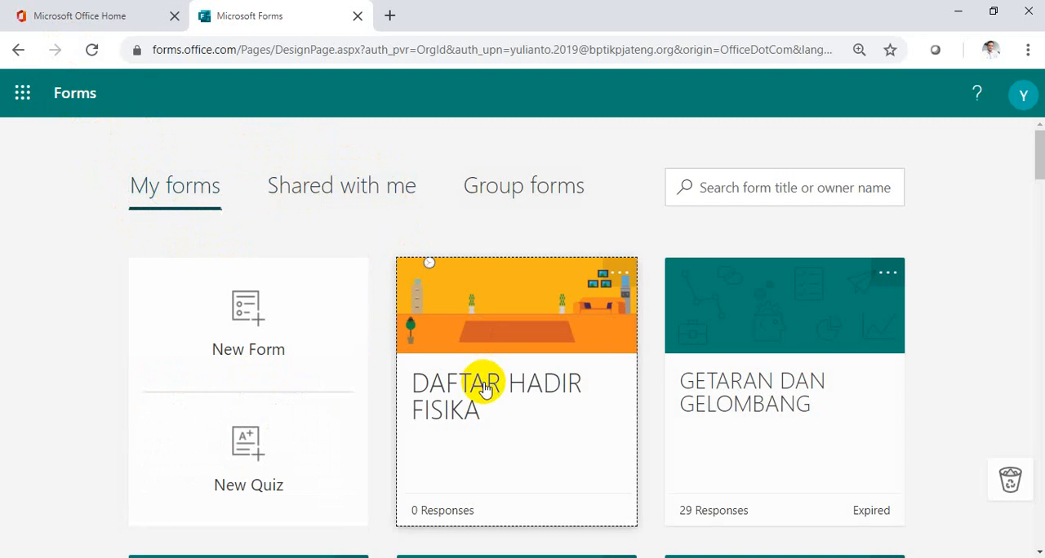
scroll(461, 386, "down", 5)
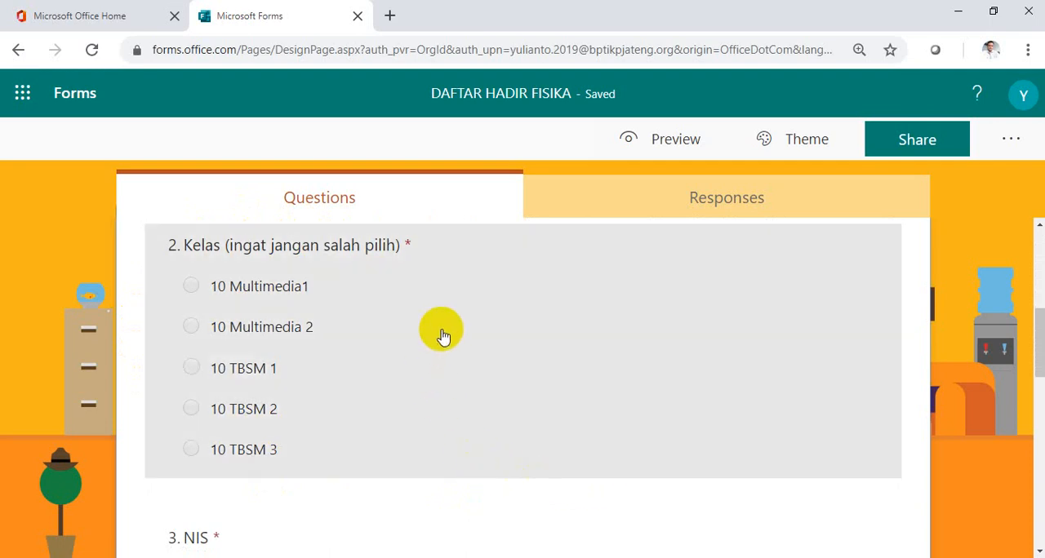
left_click(384, 325)
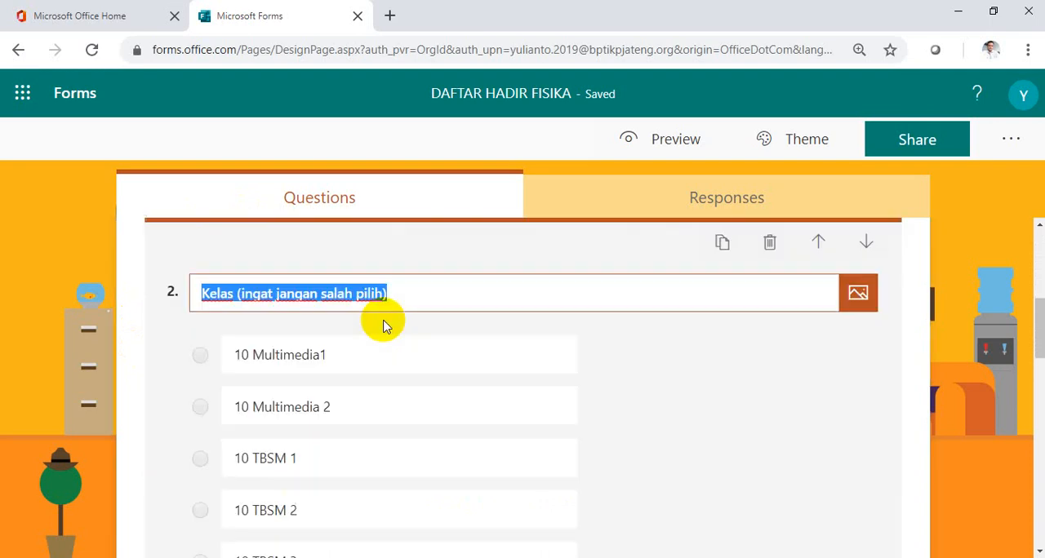
left_click(346, 361)
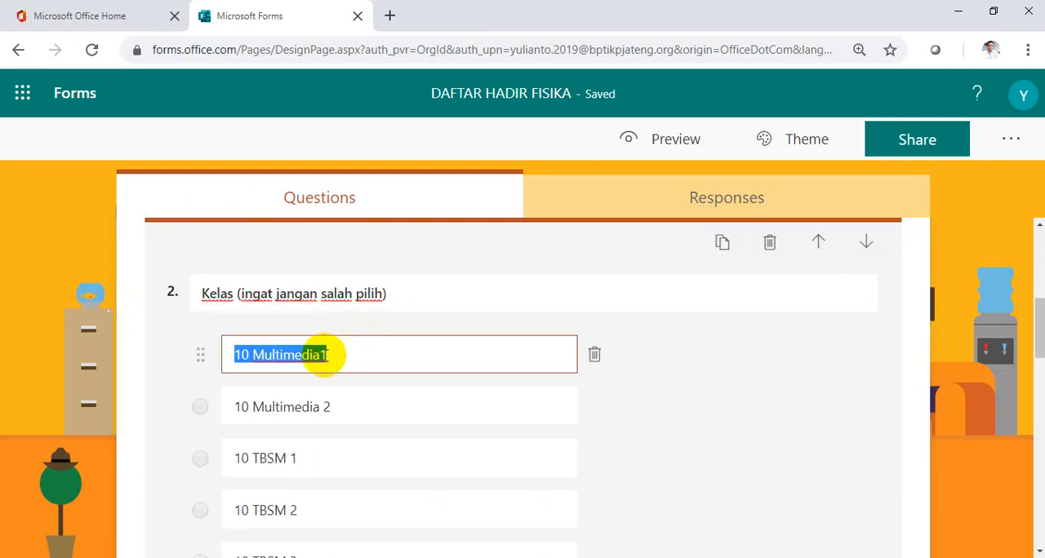
left_click(371, 361)
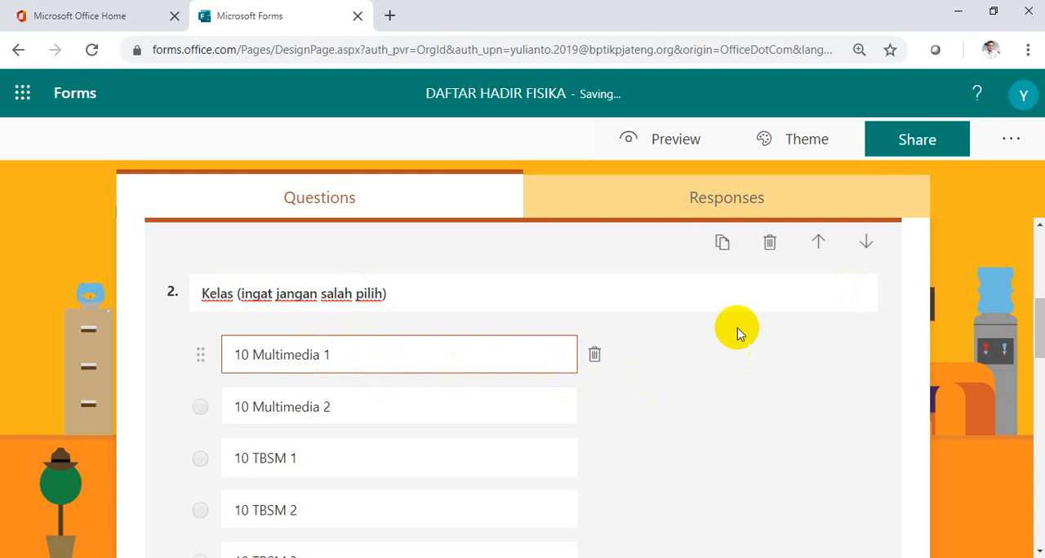
left_click(645, 302)
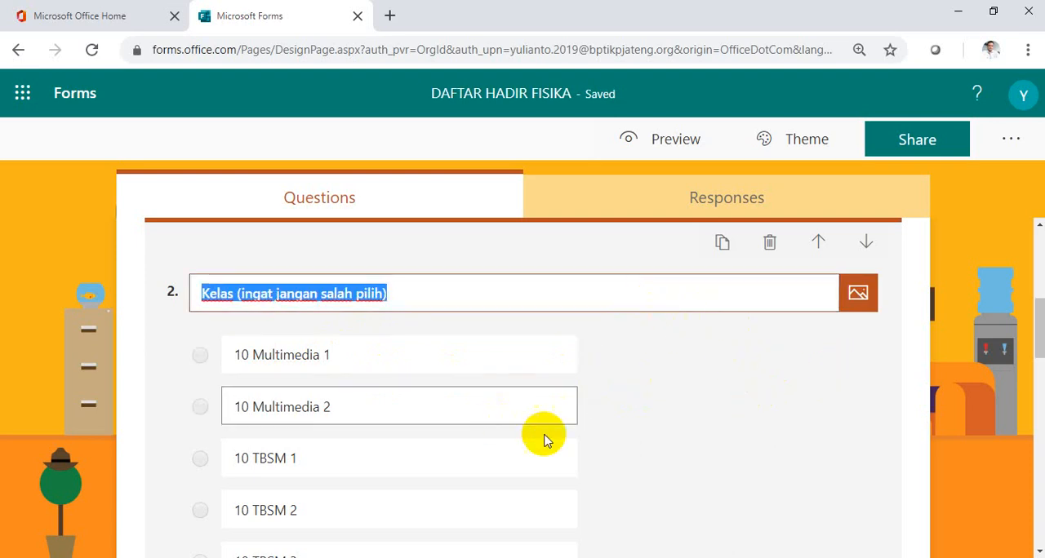
scroll(544, 437, "down", 1)
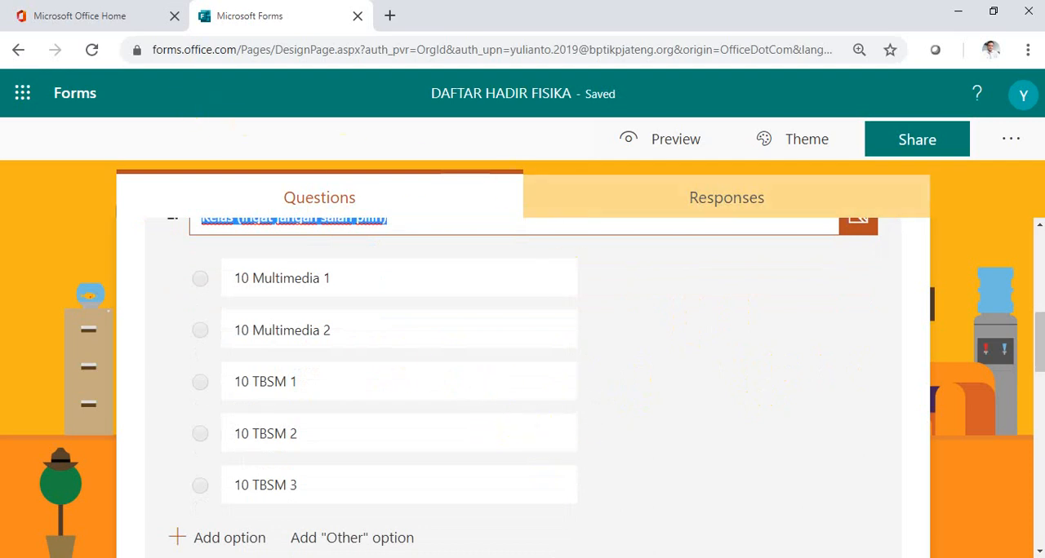
left_click(23, 93)
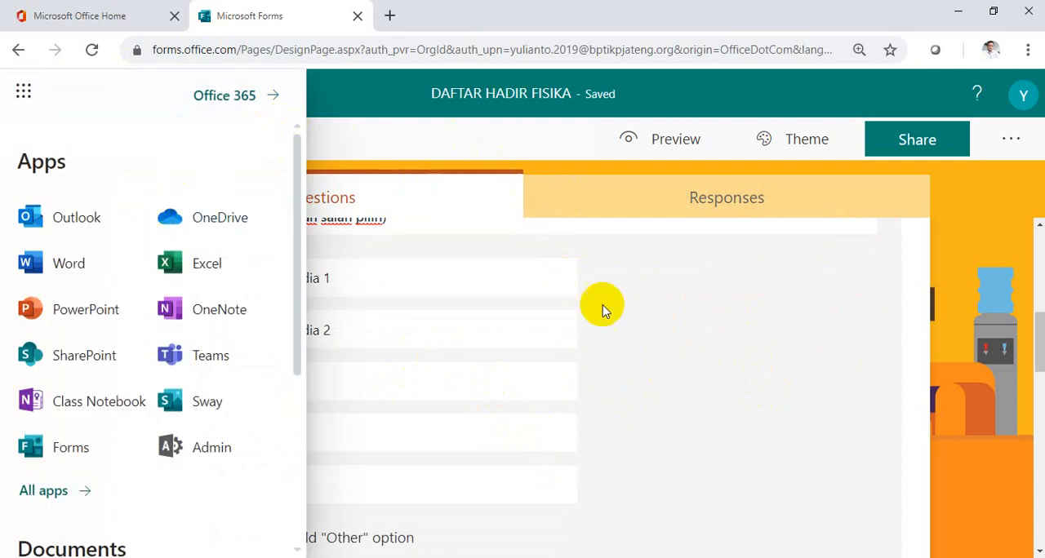
left_click(645, 330)
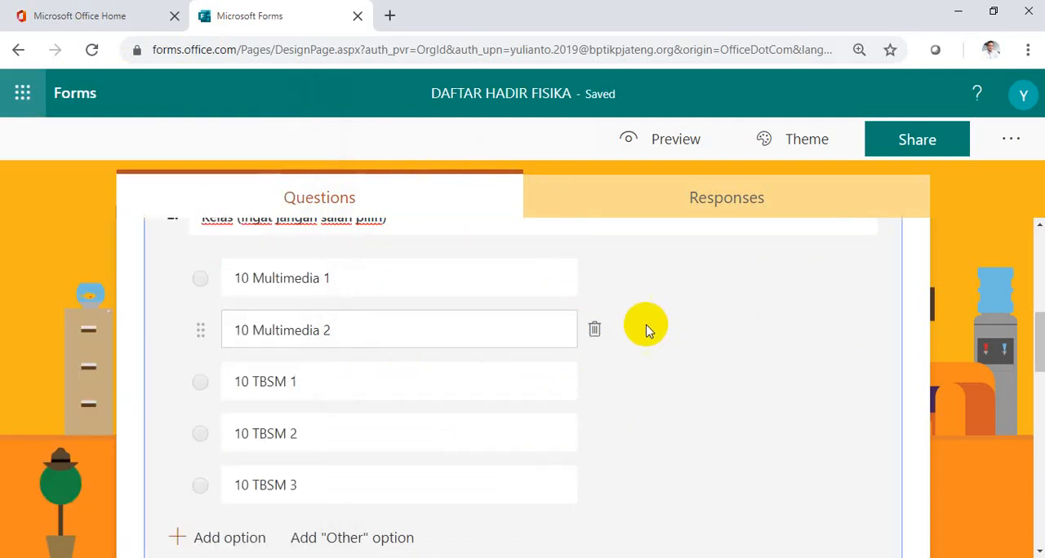
Return to the forms overview and open the shared form PENDATAAN SUBSIDI PAKET DATA SISWA NON KIP UNTUK KBM.
left_click(19, 52)
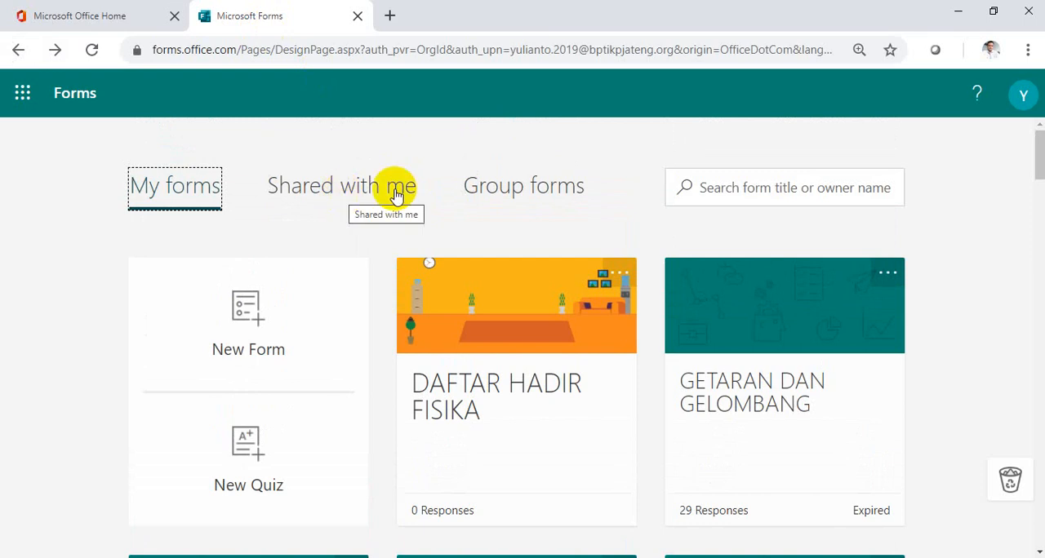
left_click(317, 196)
scroll(226, 324, "down", 1)
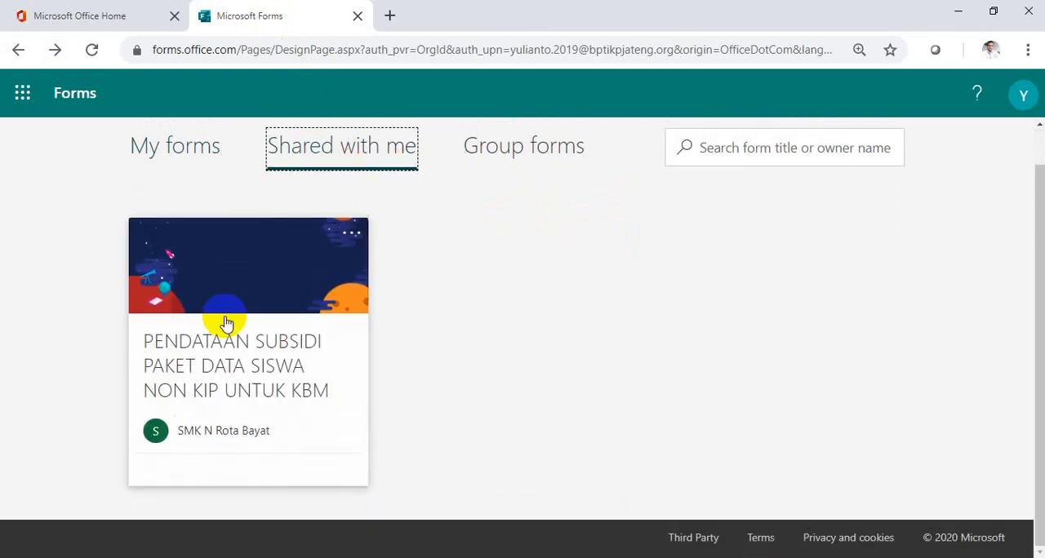
left_click(240, 382)
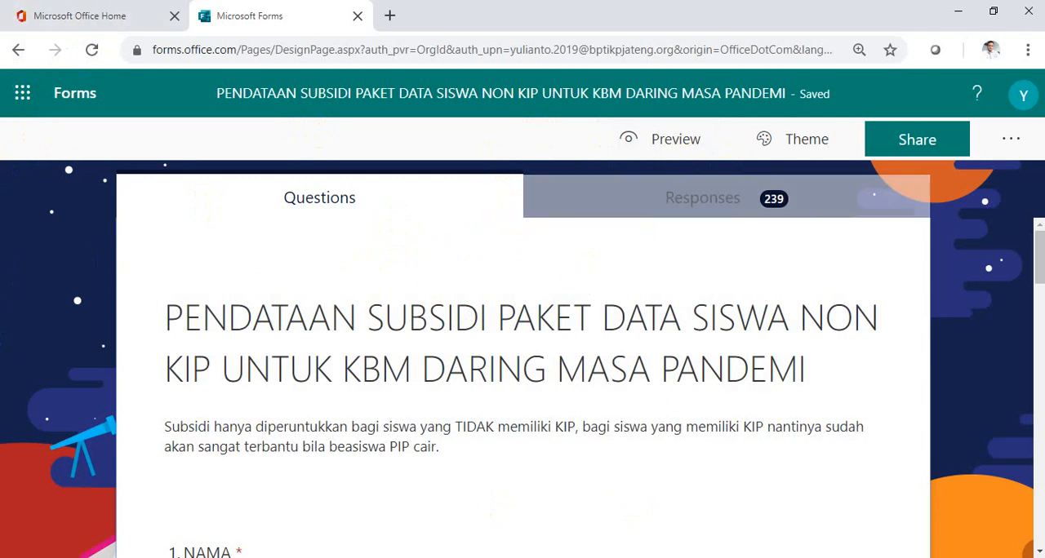
Show the responses of the shared form and examine the response summary and the answers to the first questions.
left_click(709, 206)
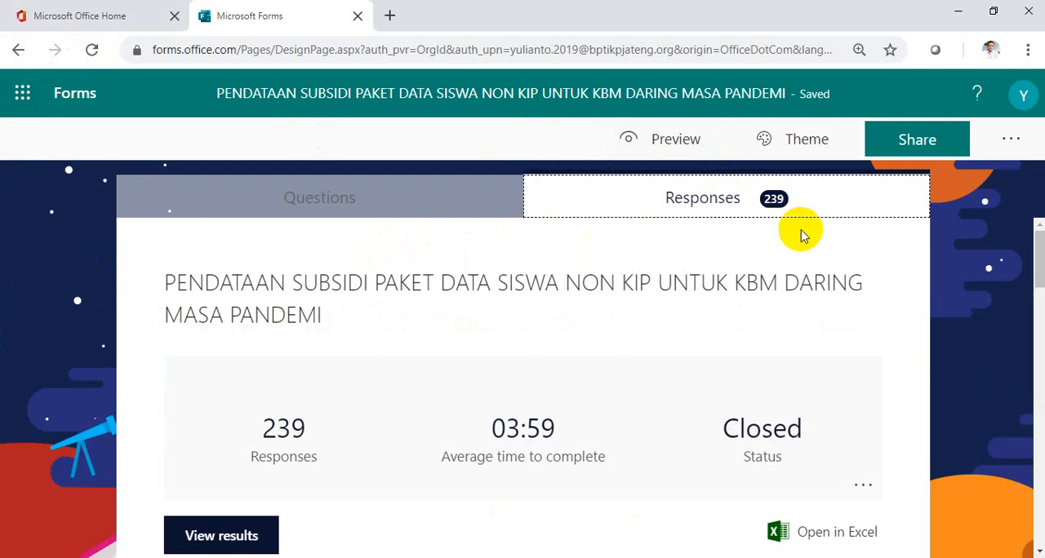
scroll(801, 239, "down", 2)
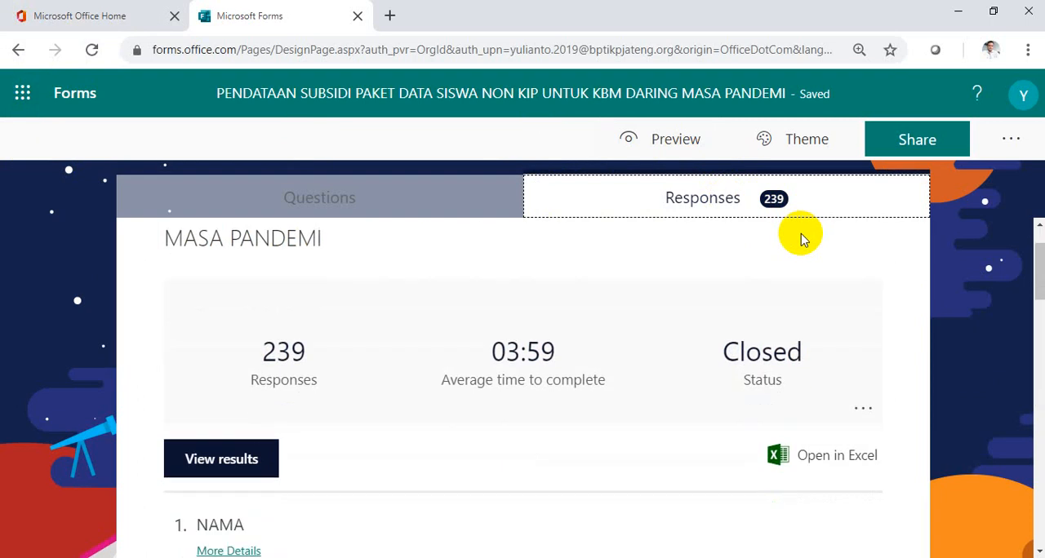
scroll(800, 239, "up", 1)
scroll(801, 240, "down", 1)
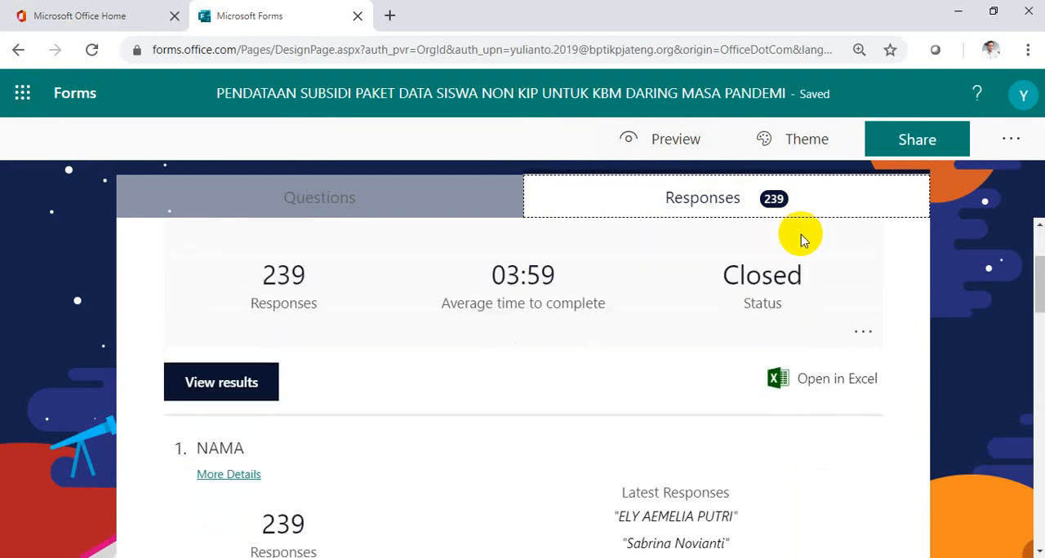
scroll(816, 237, "up", 2)
scroll(819, 237, "down", 4)
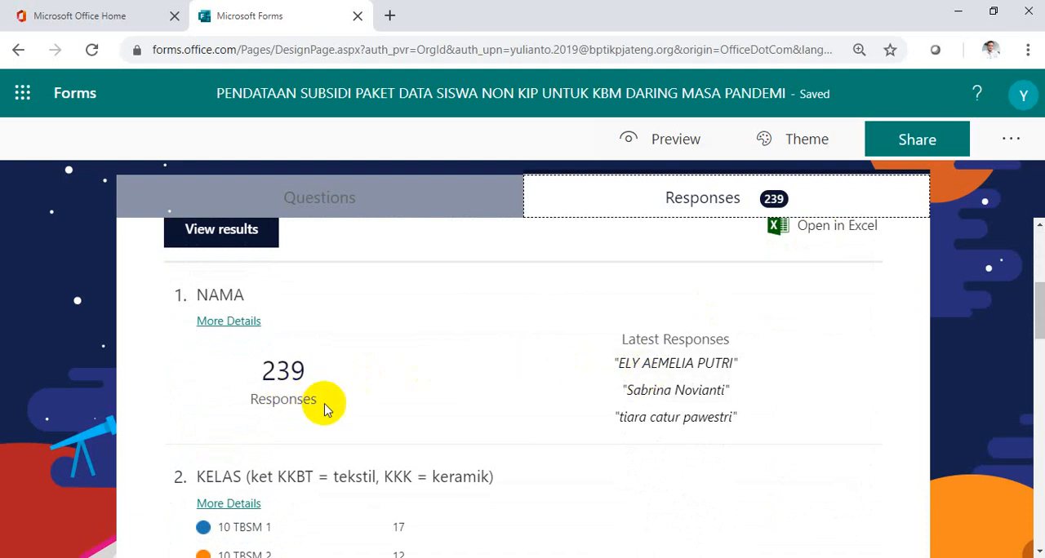
scroll(364, 420, "down", 2)
scroll(555, 425, "up", 3)
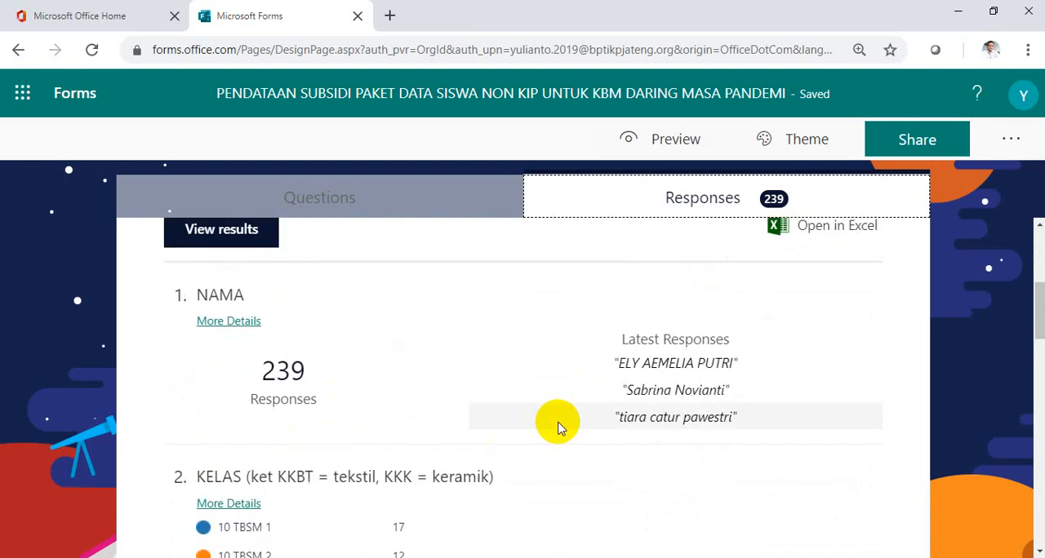
Export the shared form's responses to an Excel workbook and switch to Excel with the downloaded file open.
left_click(798, 313)
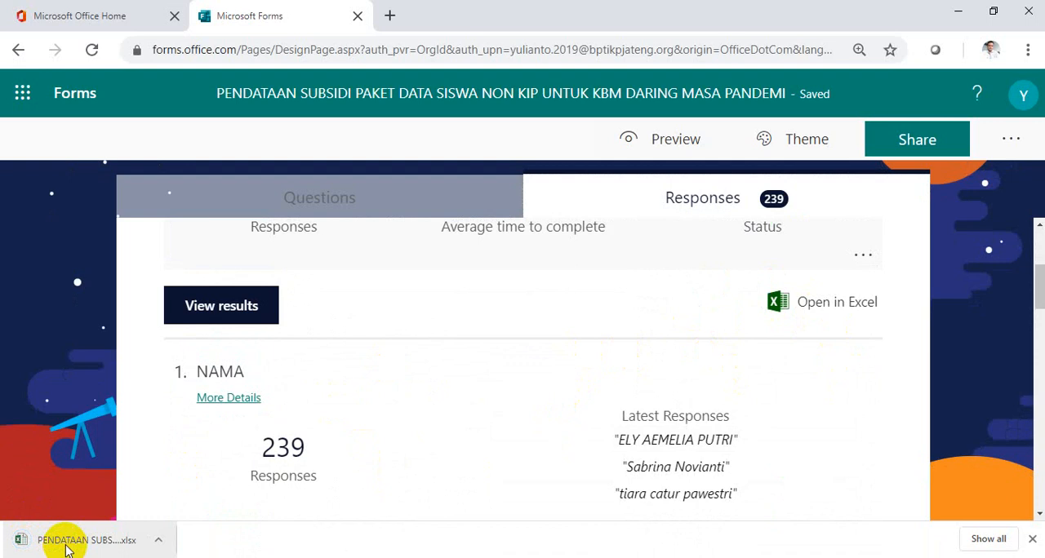
left_click(68, 543)
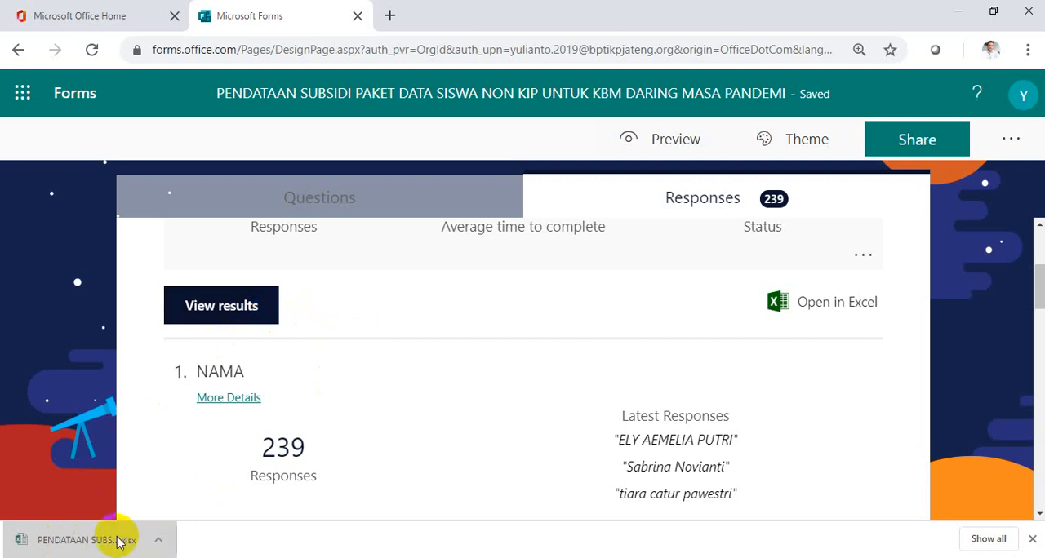
mouse_move(241, 557)
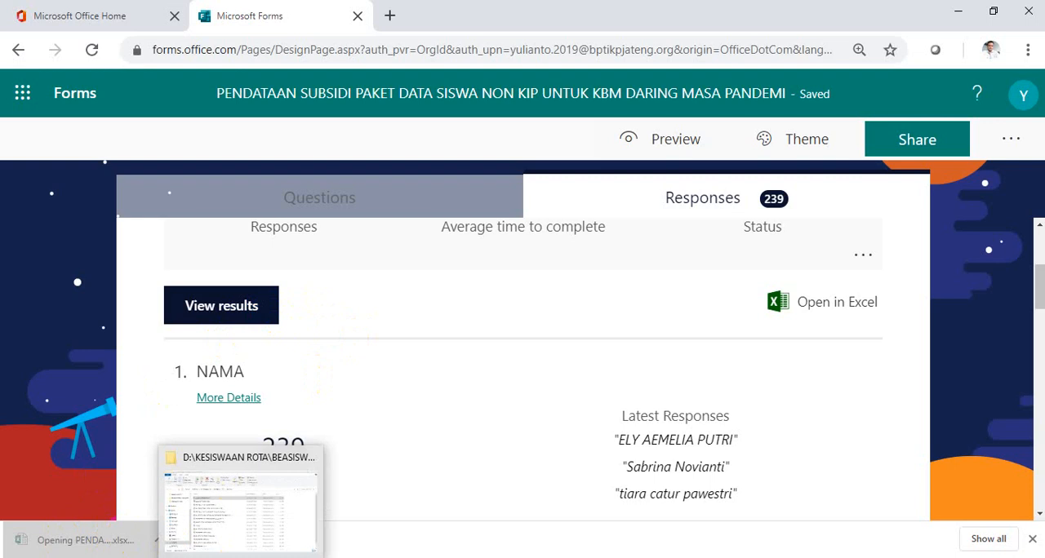
mouse_move(327, 556)
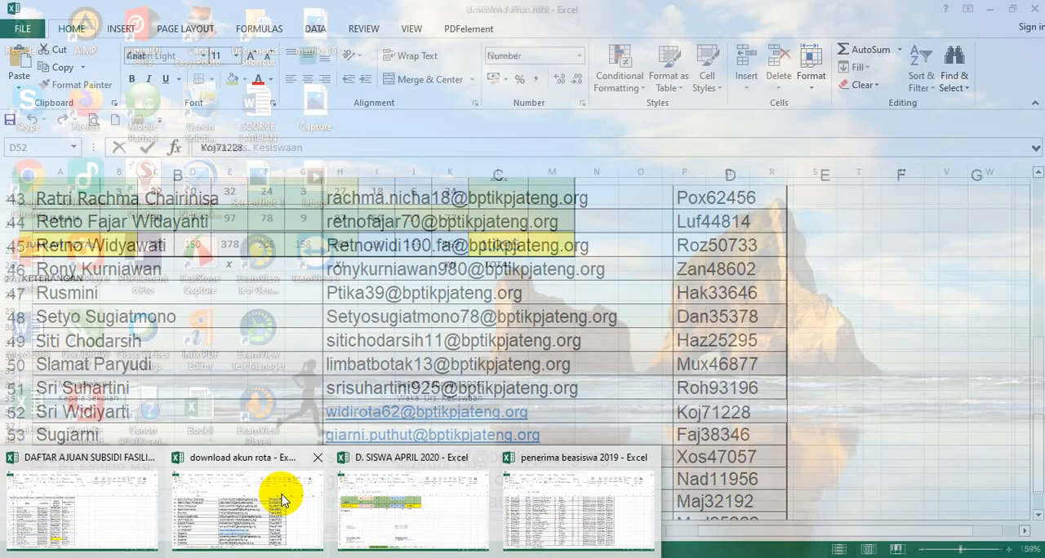
mouse_move(128, 520)
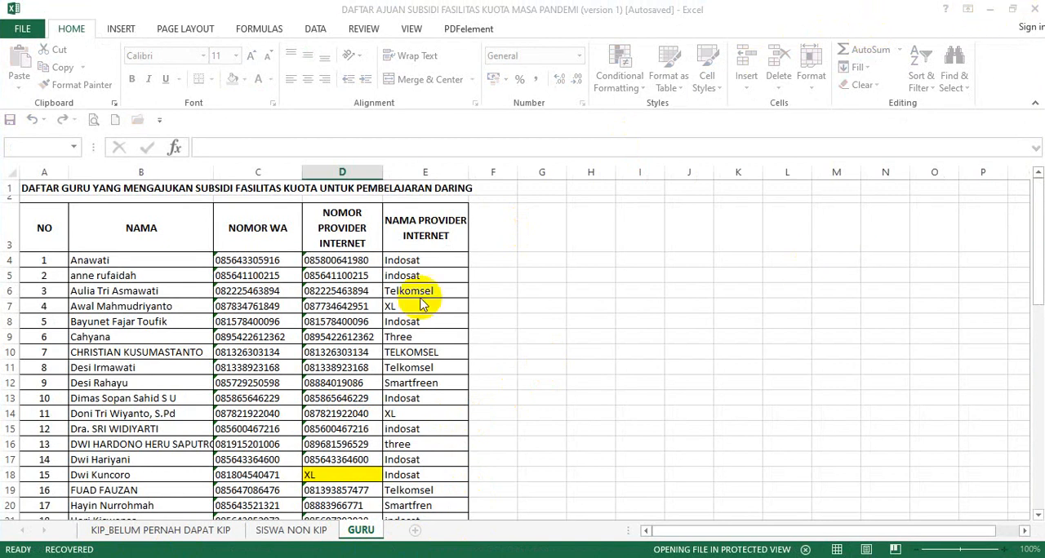
mouse_move(330, 557)
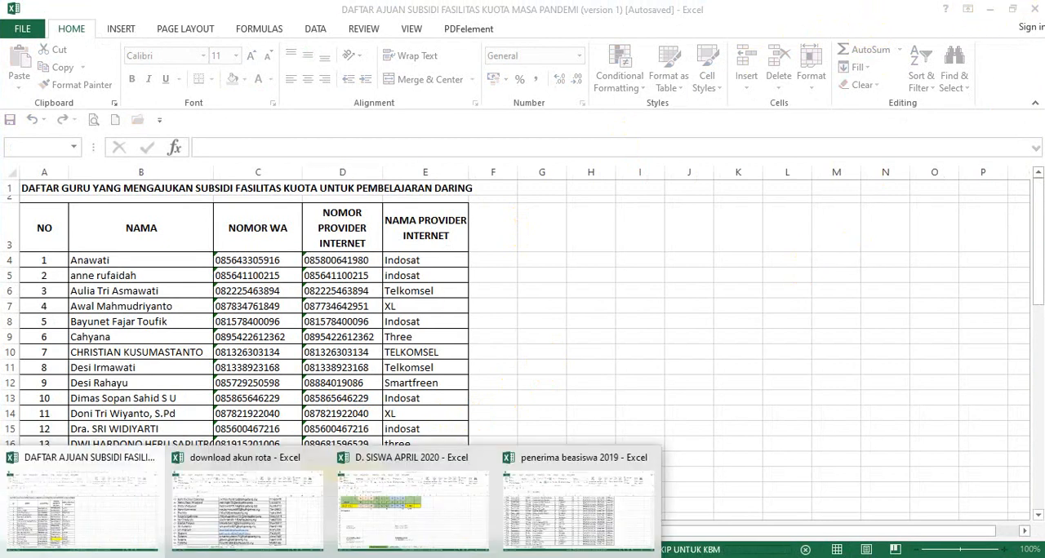
left_click(245, 514)
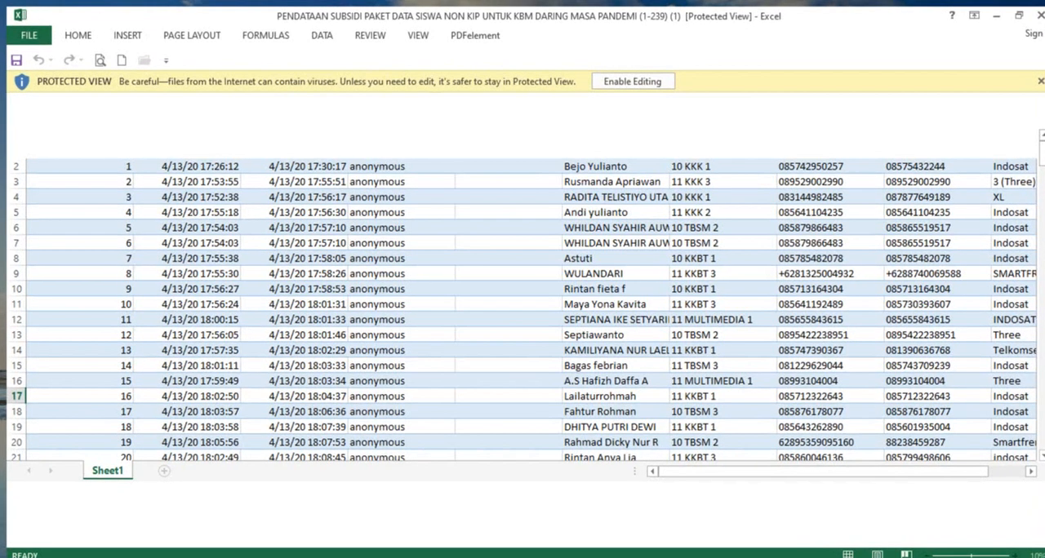
Enable editing of the exported response workbook and set its sheet zoom to 130%.
left_click(634, 80)
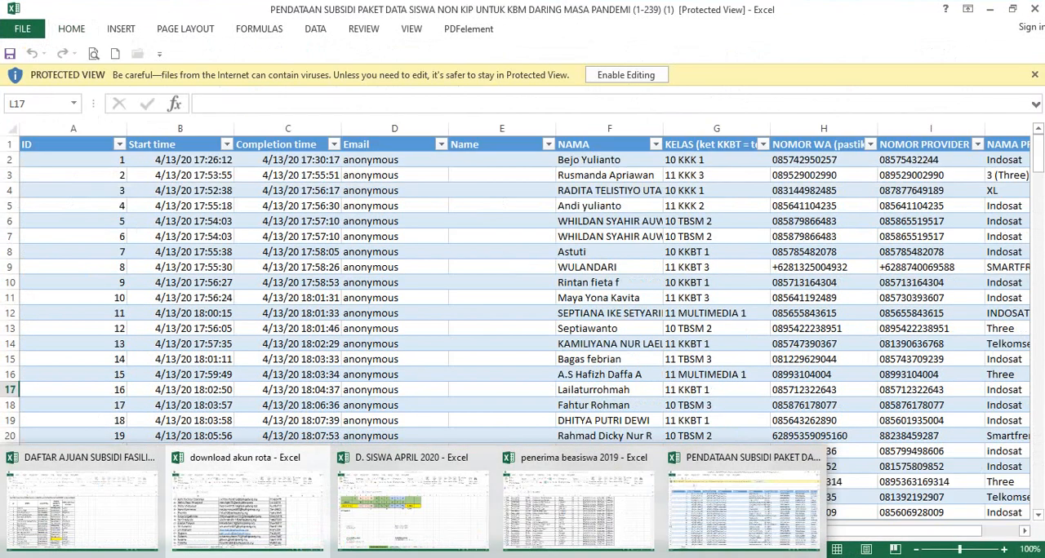
left_click(255, 444)
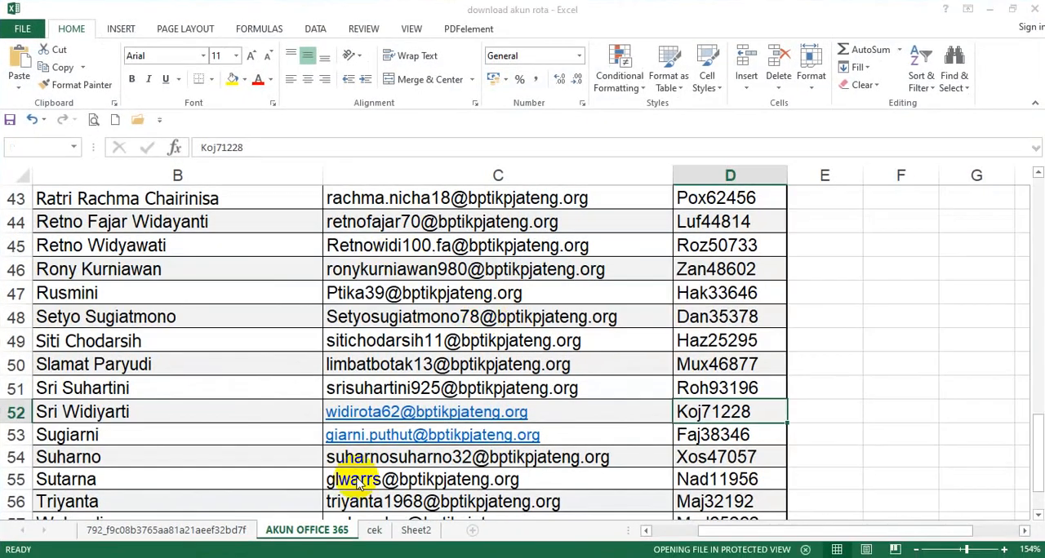
left_click(397, 436)
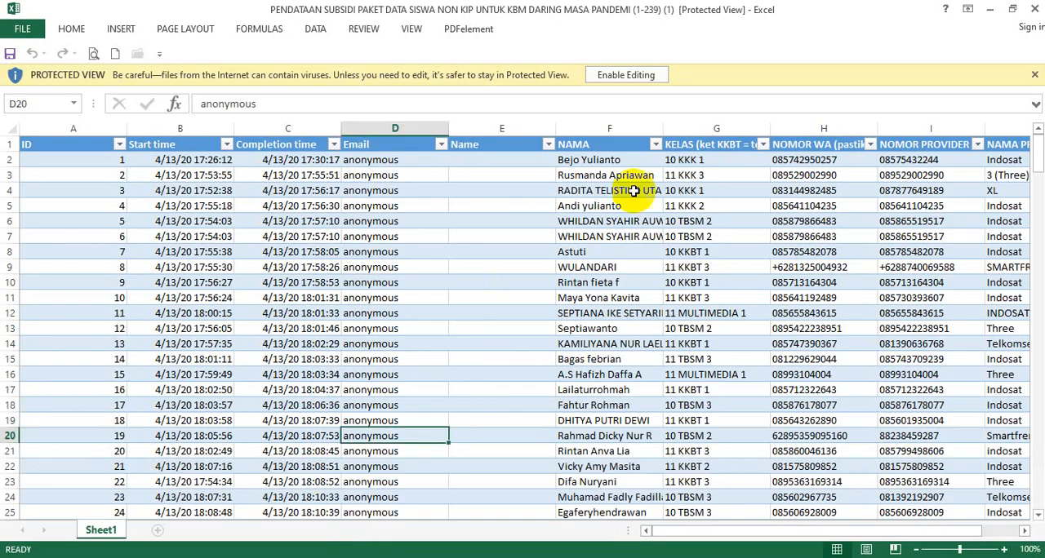
left_click(628, 78)
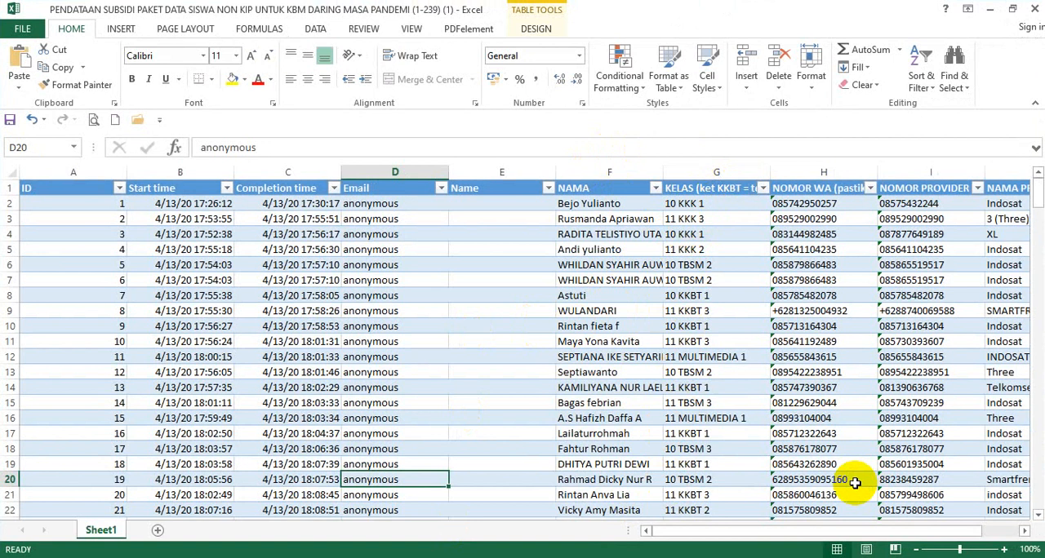
left_click(966, 551)
scroll(862, 392, "up", 1)
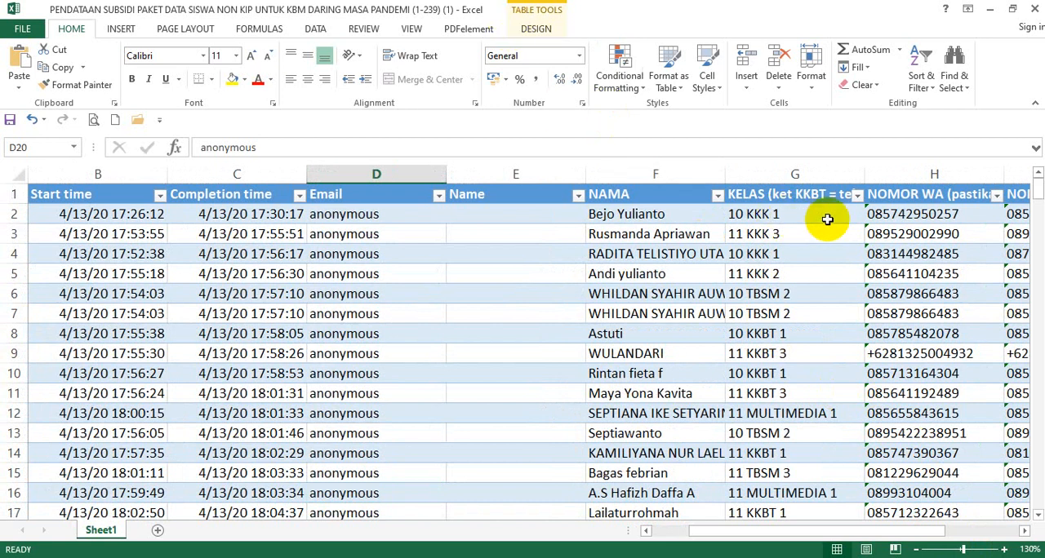
Filter the response table's KELAS column to show only class 10 KKBT 1.
left_click(855, 197)
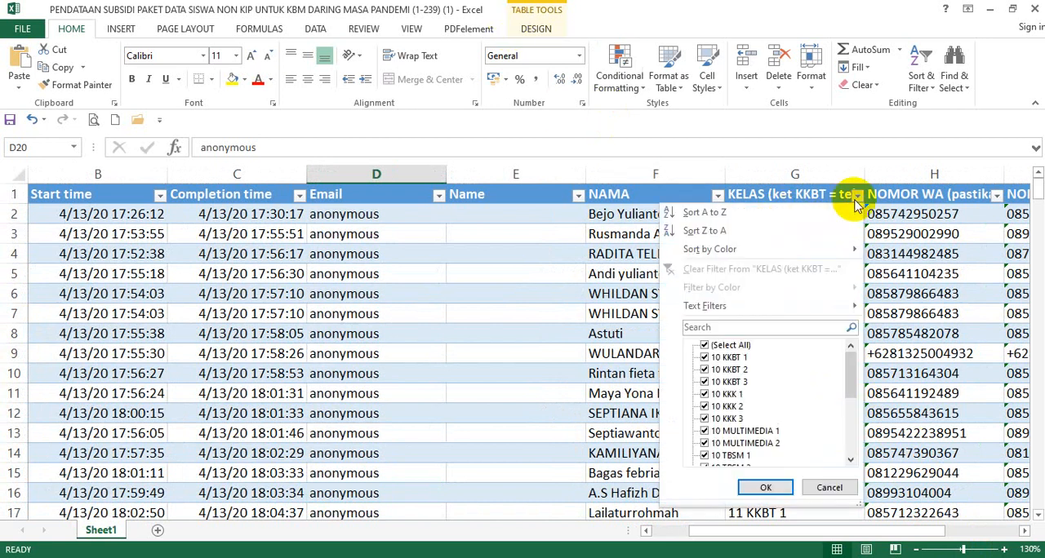
left_click(725, 347)
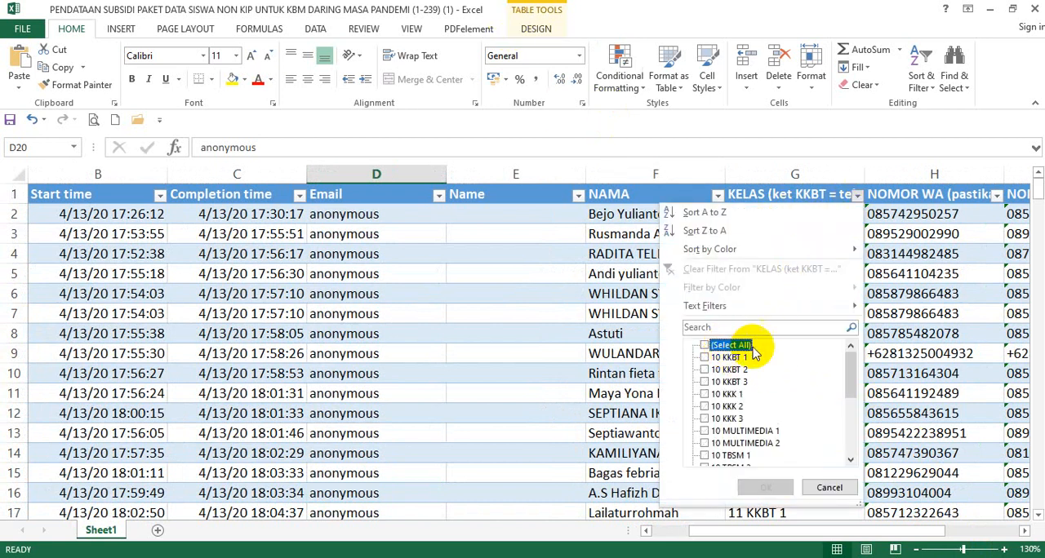
left_click(723, 358)
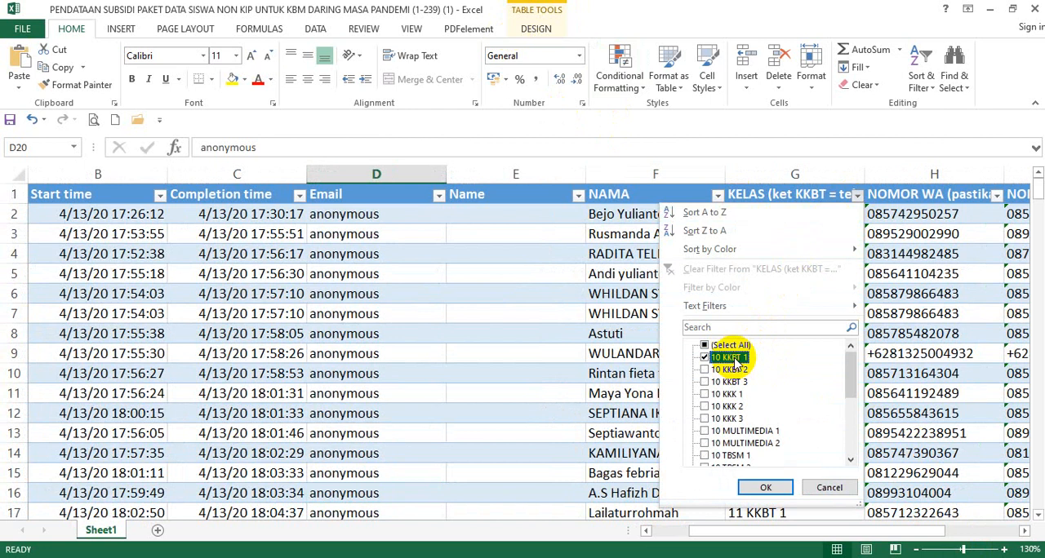
left_click(768, 488)
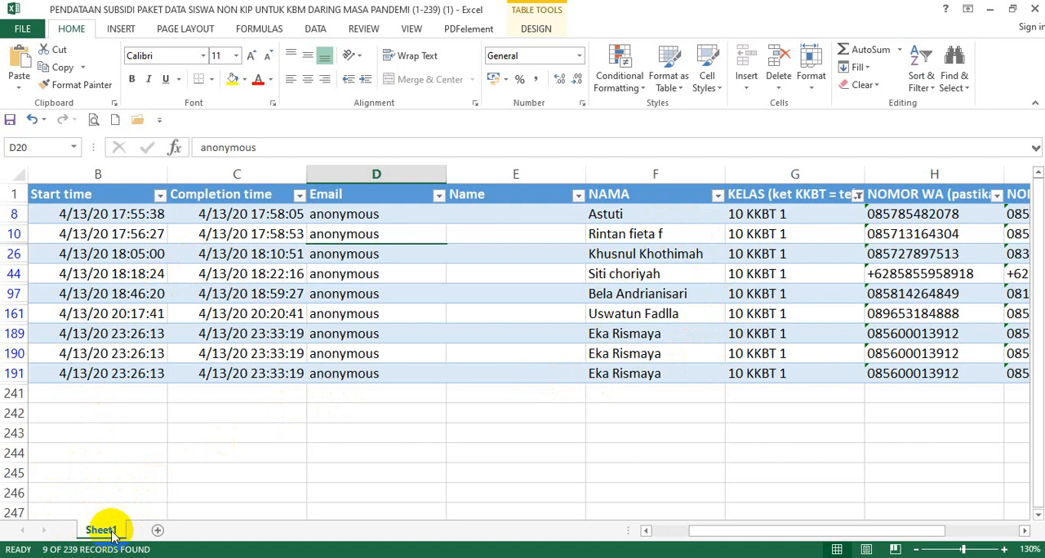
Duplicate Sheet1 with its filtered responses and compare the original with the copy, ending on Sheet1 (2).
left_click_drag(112, 535, 145, 536)
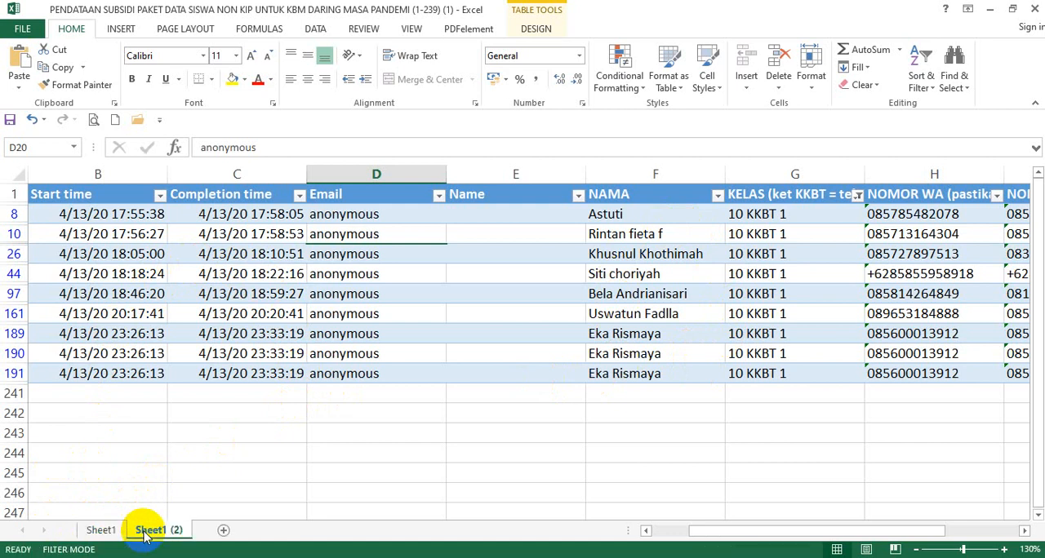
left_click(115, 532)
left_click(144, 530)
left_click(116, 532)
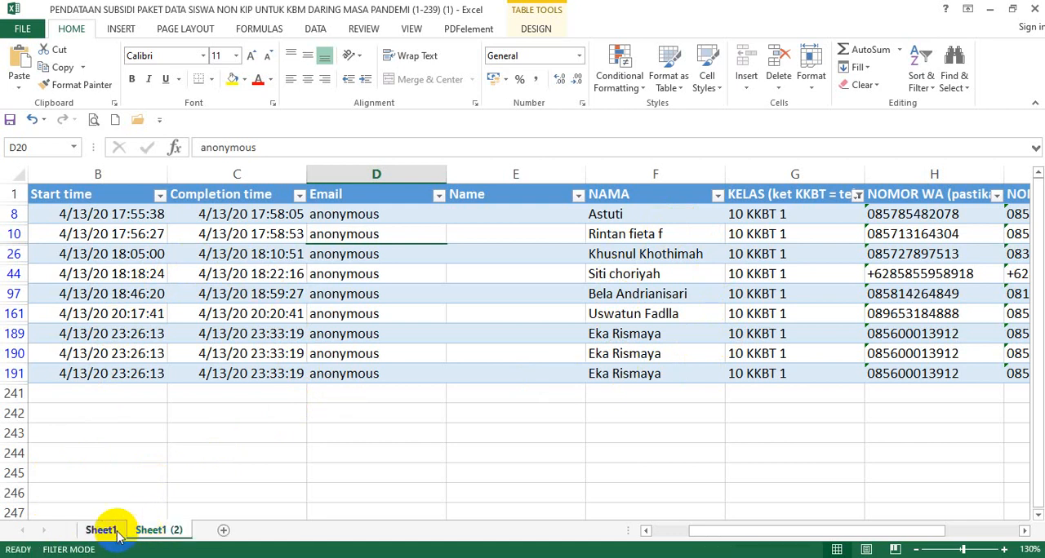
left_click(145, 530)
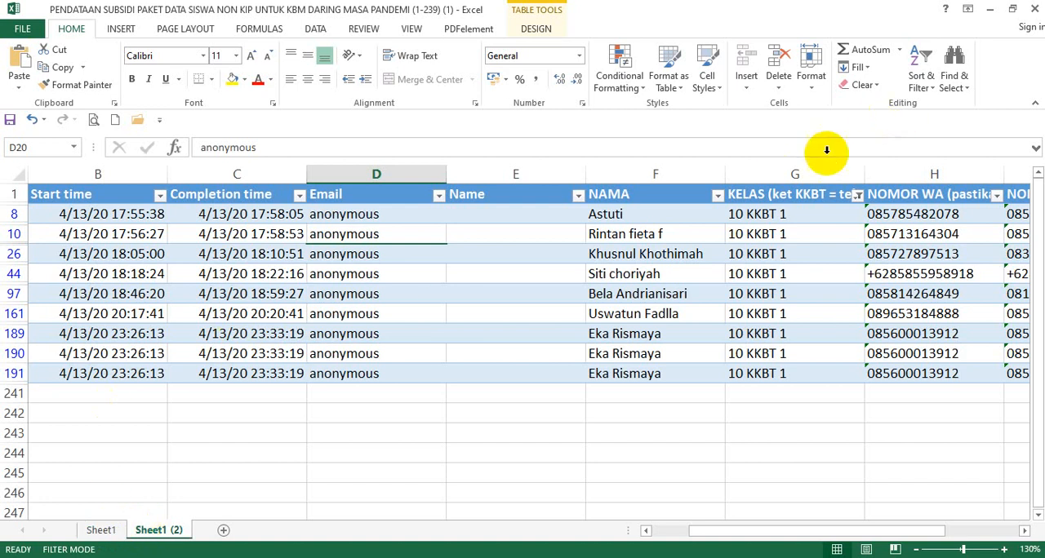
left_click(527, 426)
left_click(107, 531)
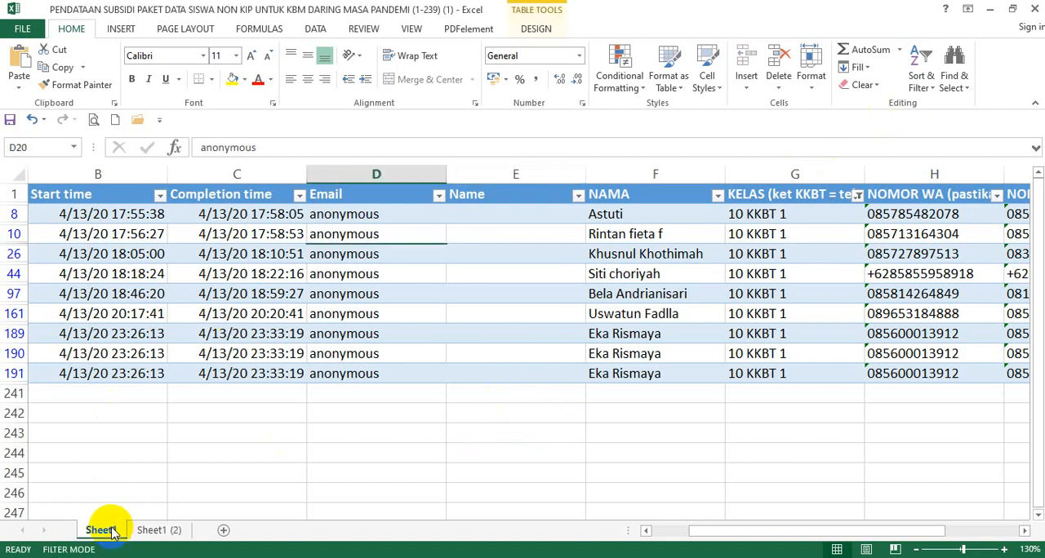
left_click(144, 529)
left_click(210, 454)
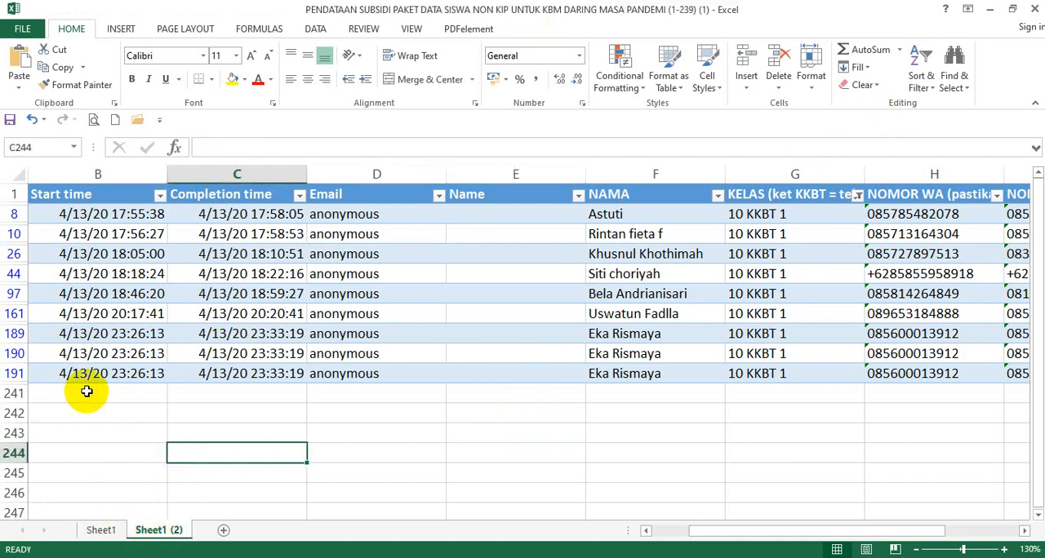
Delete the repeated student entries in rows 190 and 191 of Sheet1 (2), keeping the one in row 189.
left_click_drag(17, 354, 31, 374)
right_click(16, 354)
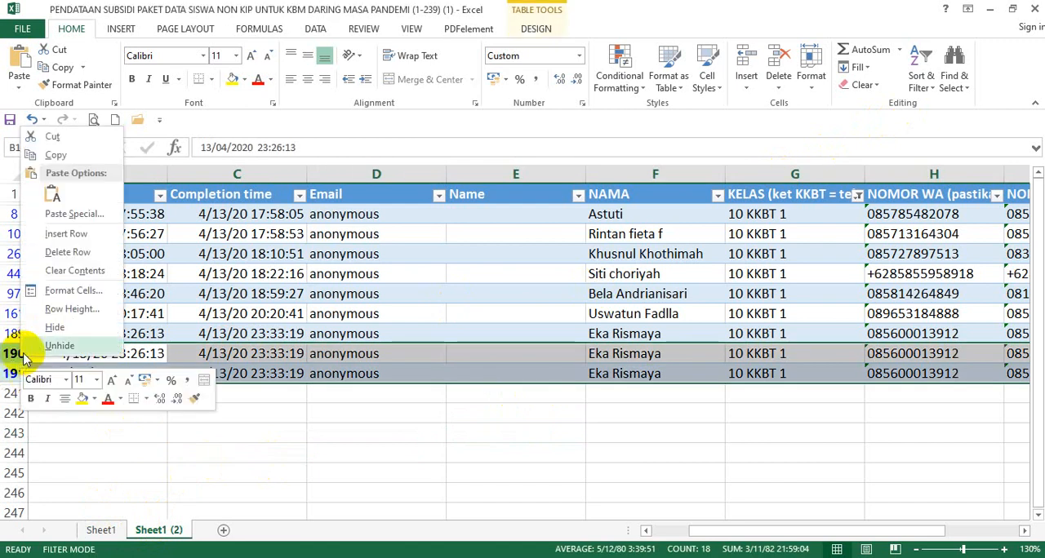
left_click(57, 259)
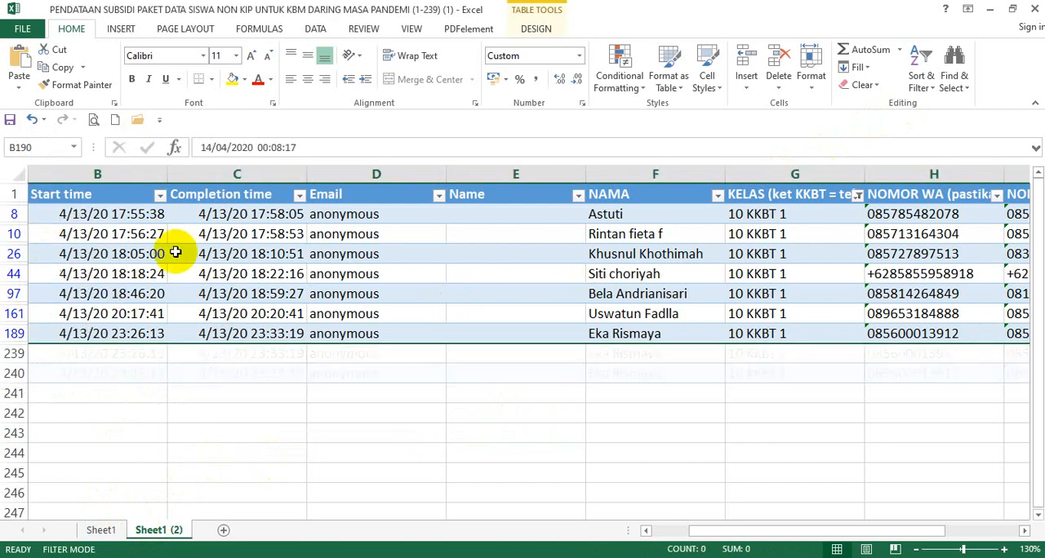
left_click(625, 411)
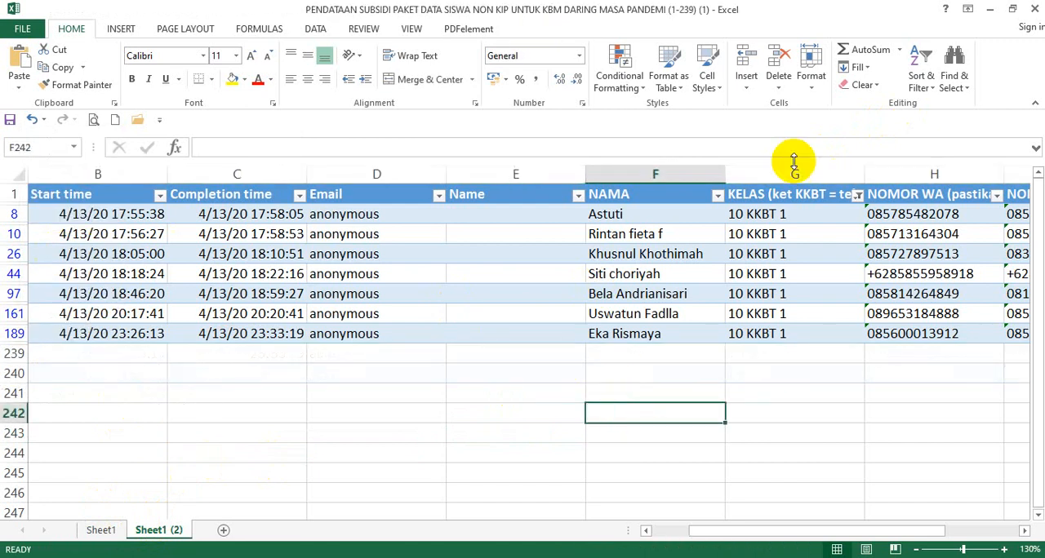
Change the KELAS filter on Sheet1 (2) to show only class 10 KKBT 2.
left_click(858, 196)
left_click(704, 359)
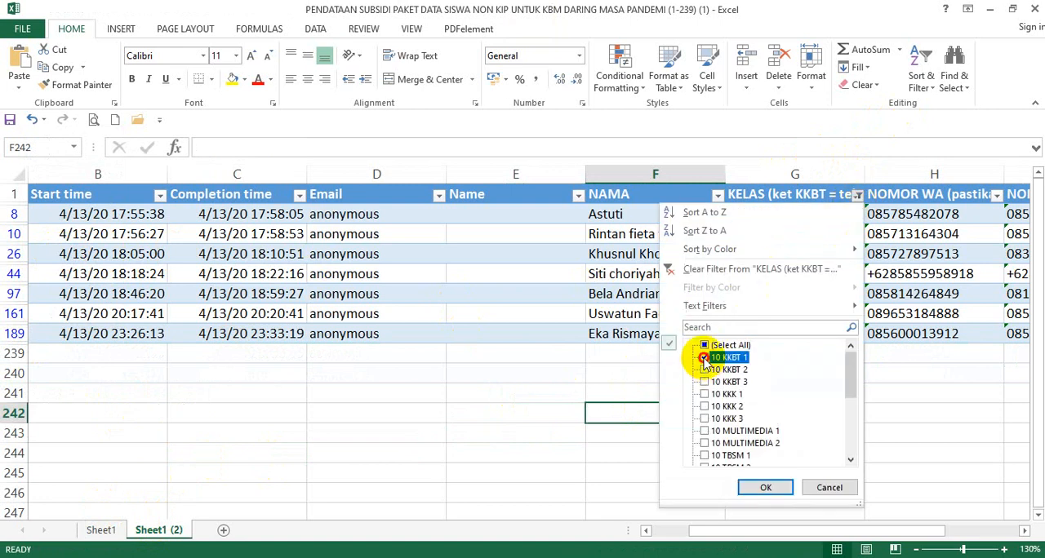
left_click(765, 487)
left_click(767, 470)
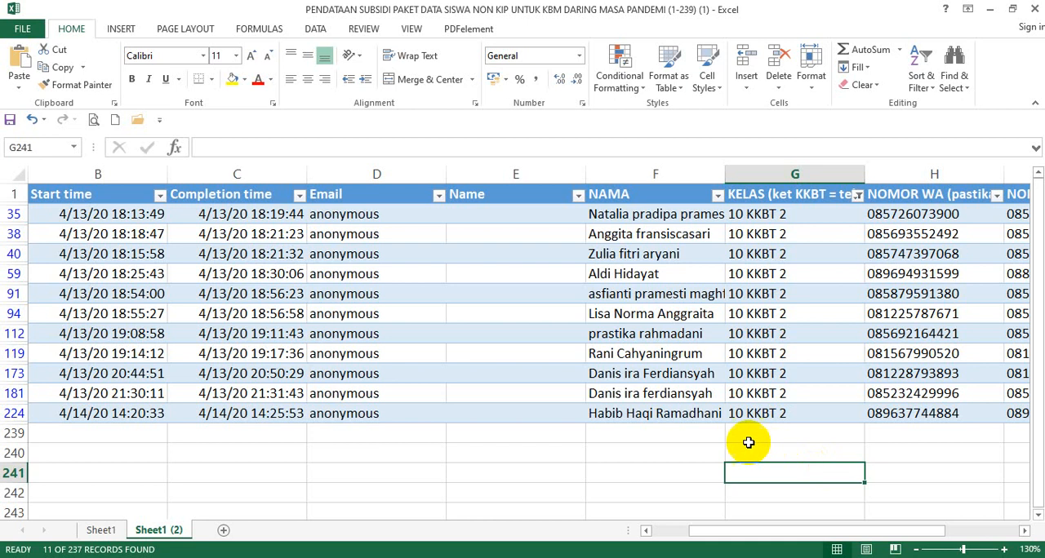
Compare the WA numbers, completion times and start times of the same student's two entries in rows 173 and 181.
left_click(831, 394)
left_click(908, 378)
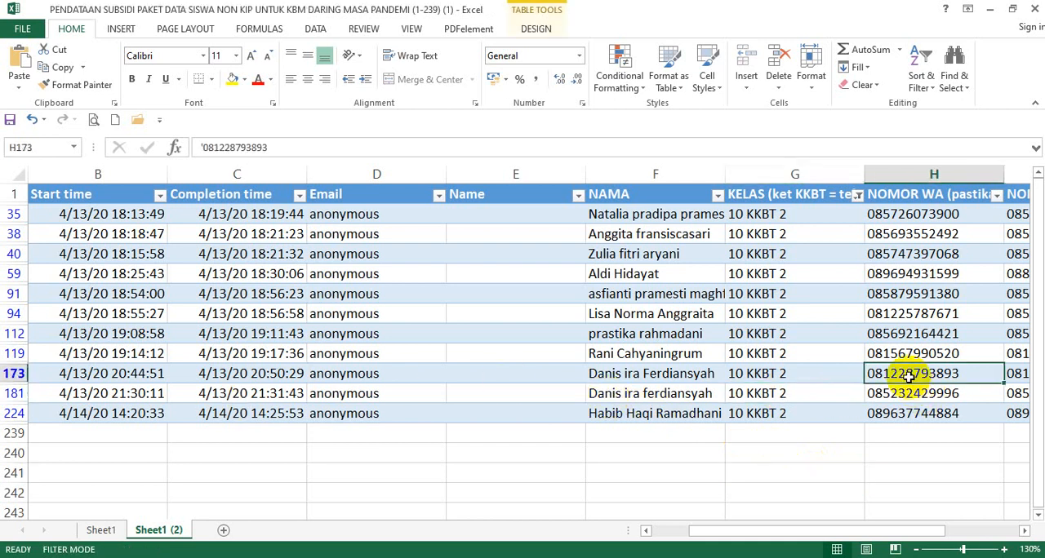
left_click(888, 392)
left_click(905, 376)
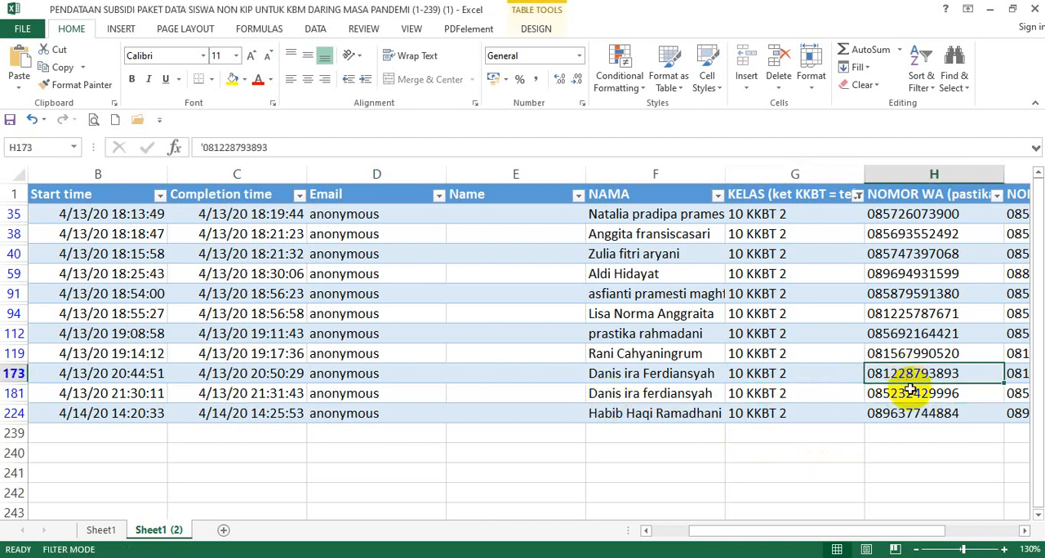
left_click(910, 392)
left_click(904, 373)
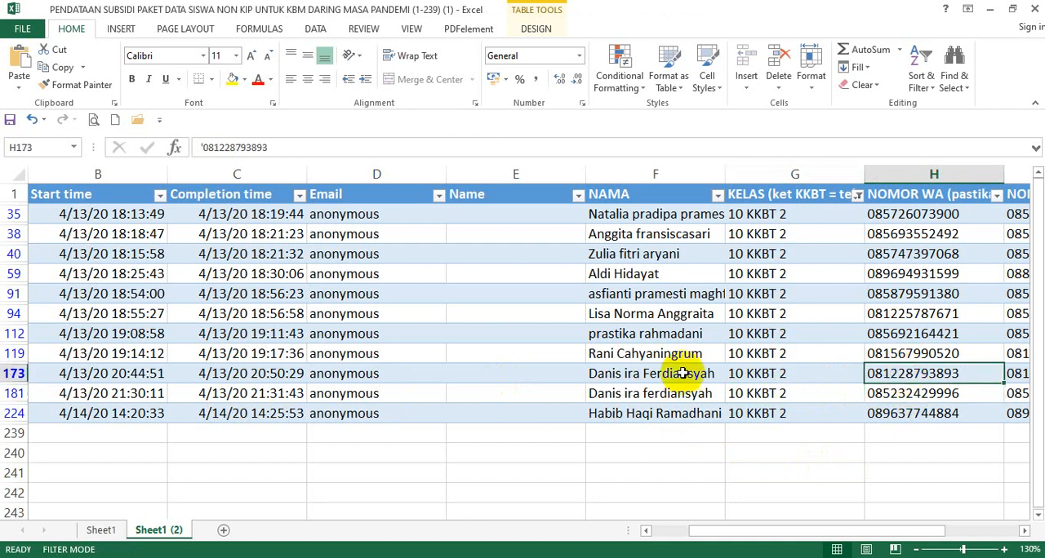
left_click(273, 398)
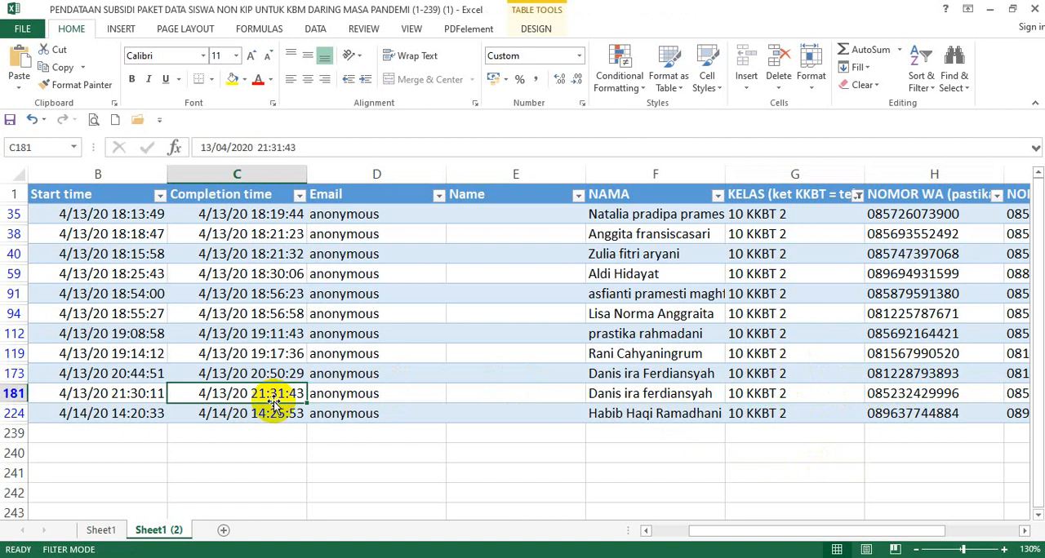
left_click(138, 393)
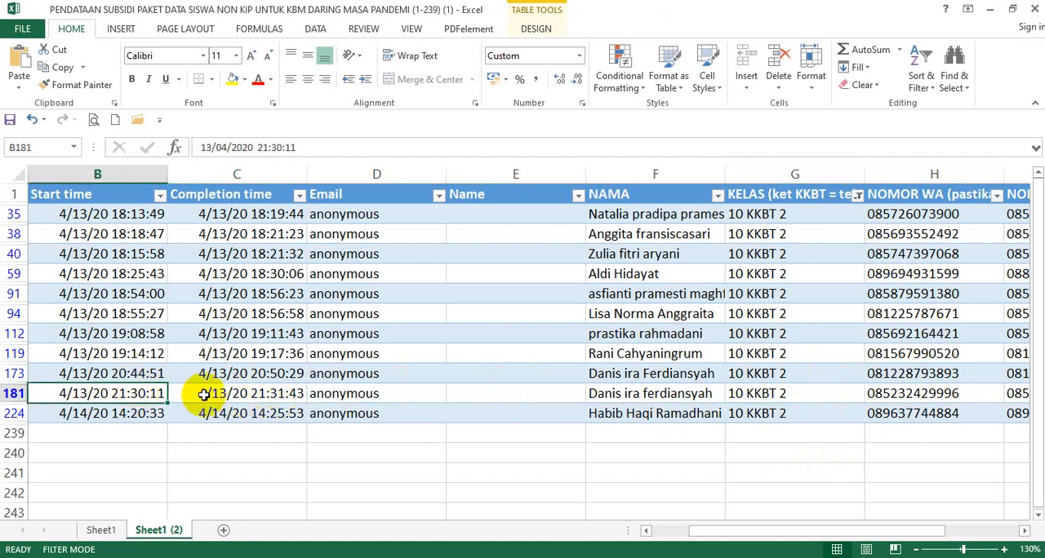
left_click(94, 373)
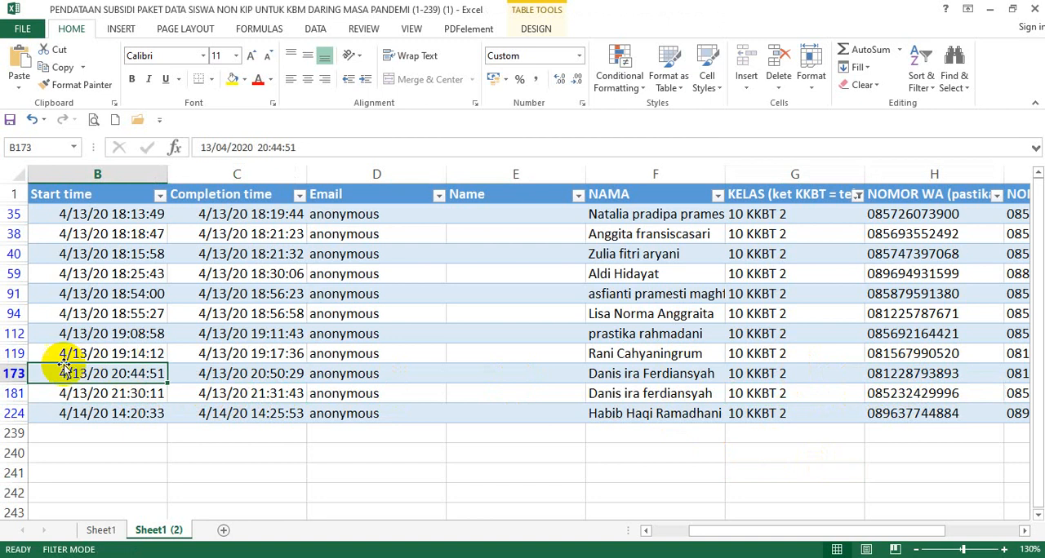
Delete the student's earlier duplicate entry in row 173 from the filtered 10 KKBT 2 list.
left_click(16, 373)
right_click(16, 373)
left_click(49, 268)
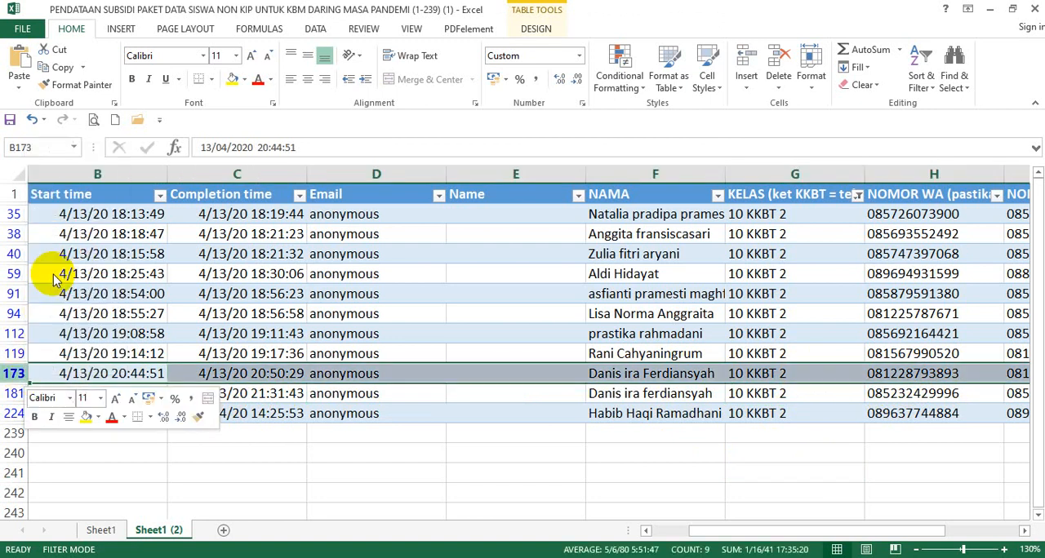
left_click(481, 294)
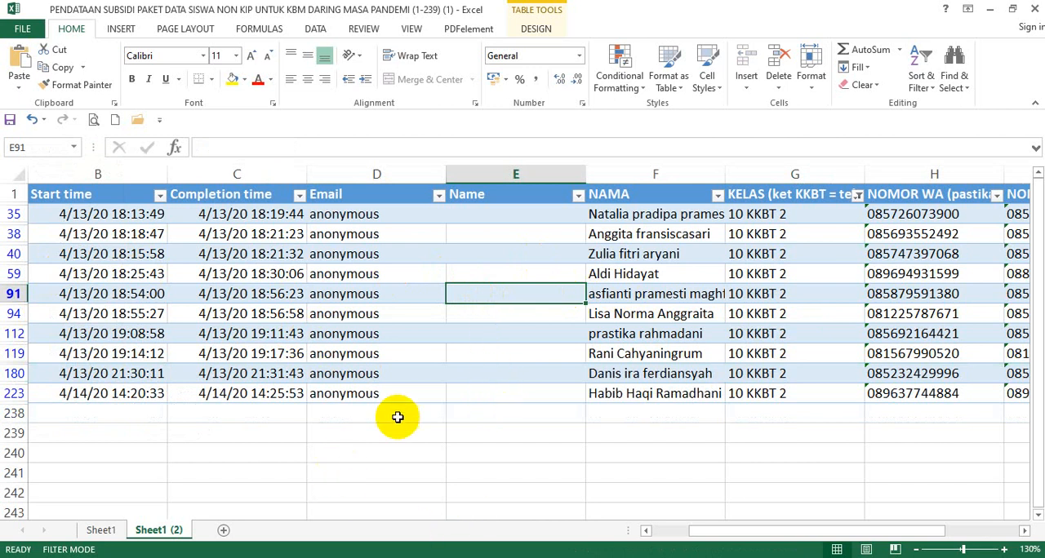
left_click(486, 417)
left_click(466, 449)
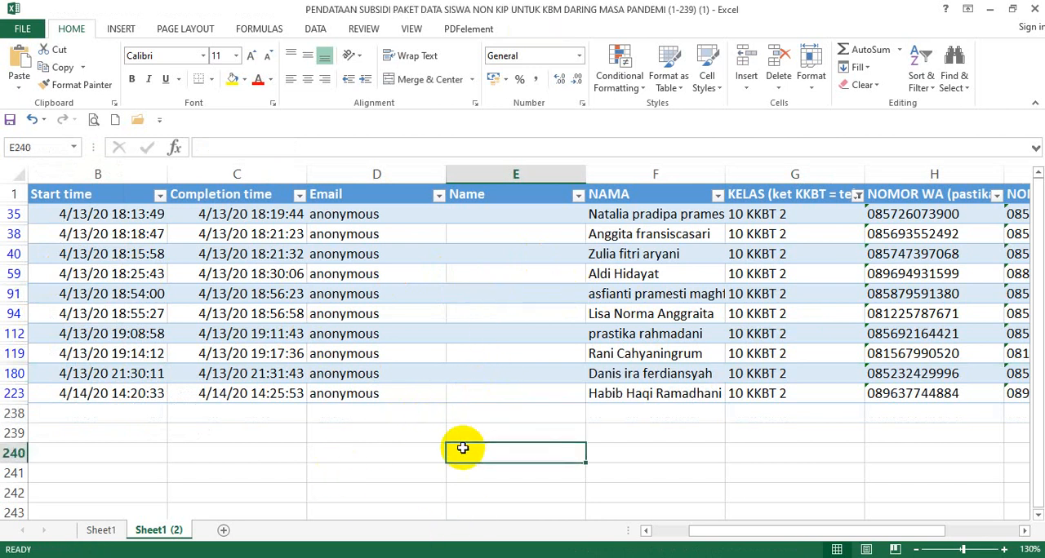
left_click(392, 463)
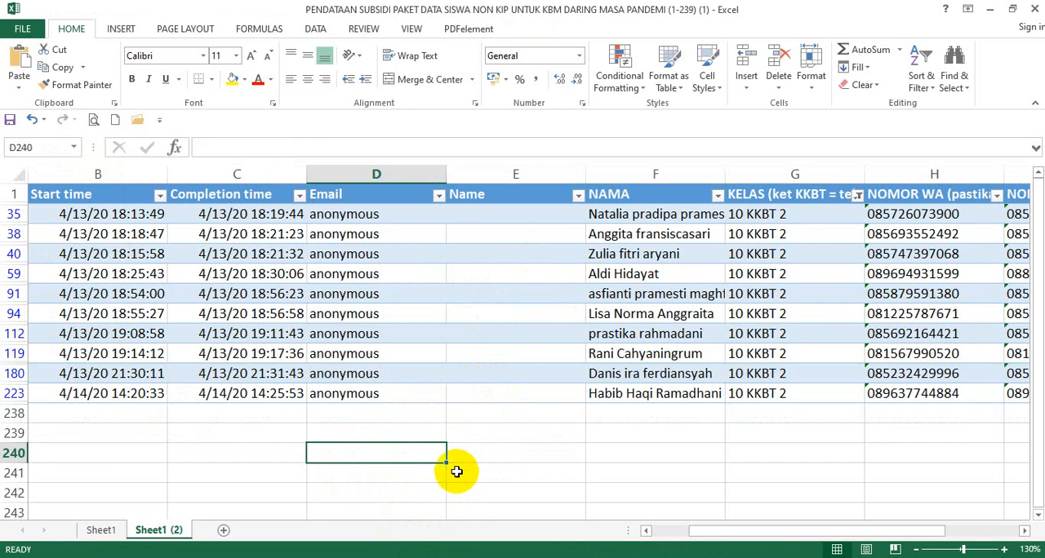
Switch to the Microsoft Forms window in Chrome and go back from the responses to the shared form's questions.
left_click(355, 557)
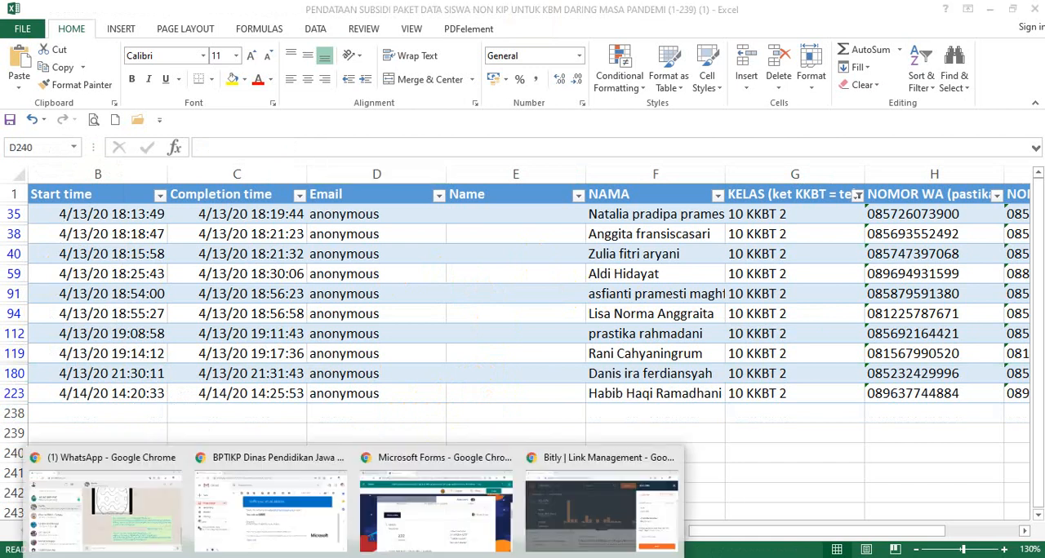
left_click(420, 539)
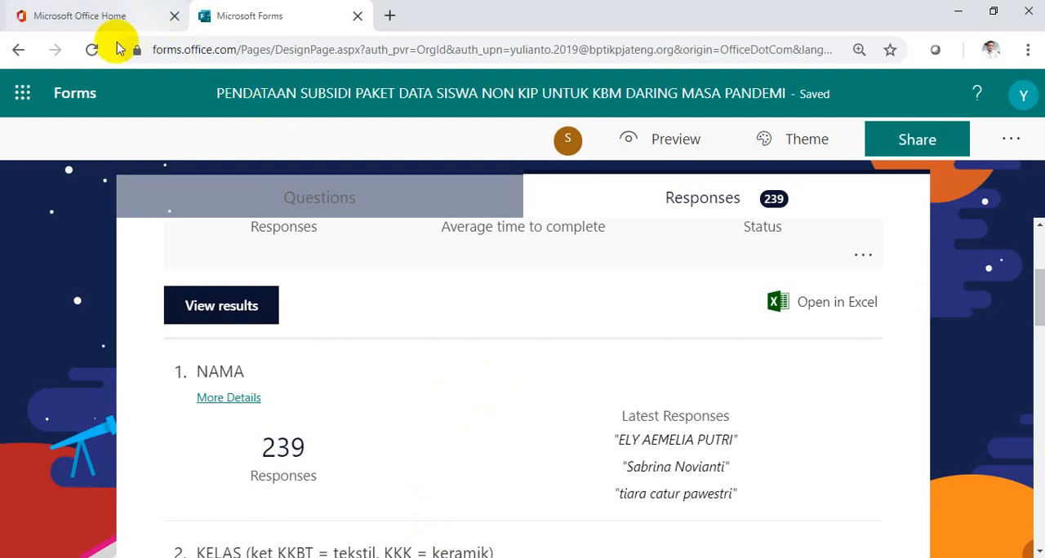
left_click(18, 53)
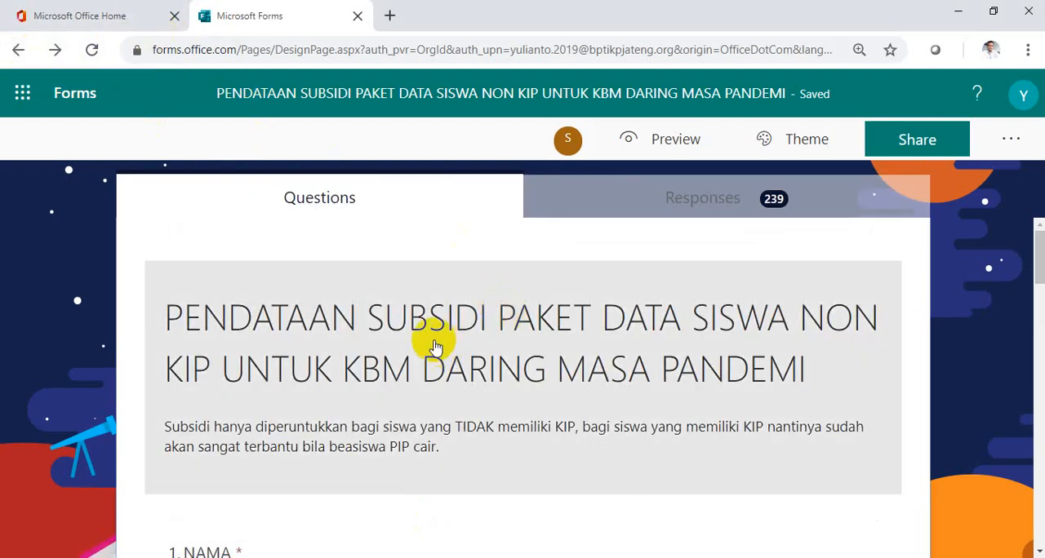
scroll(555, 396, "down", 1)
scroll(555, 396, "down", 2)
scroll(555, 396, "up", 2)
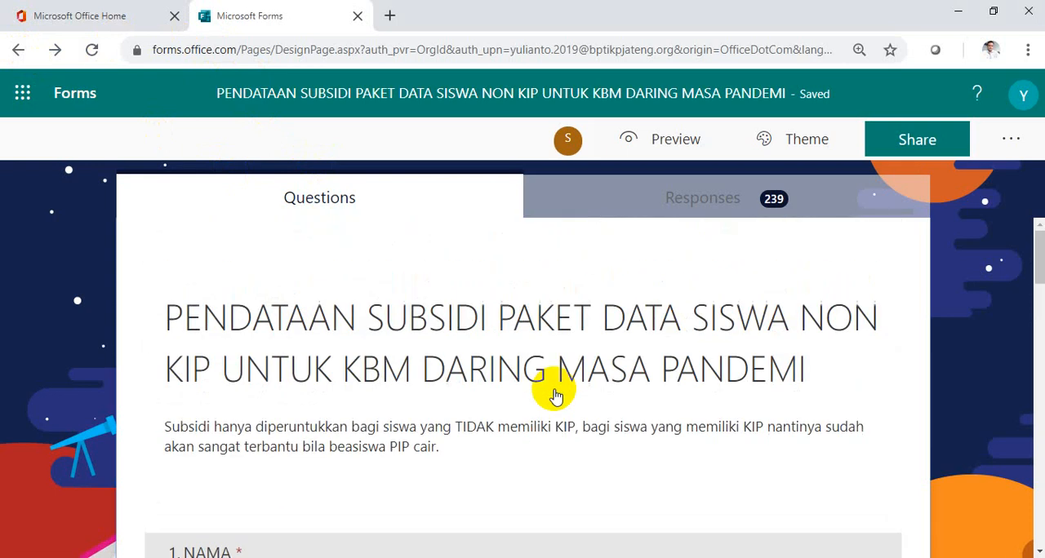